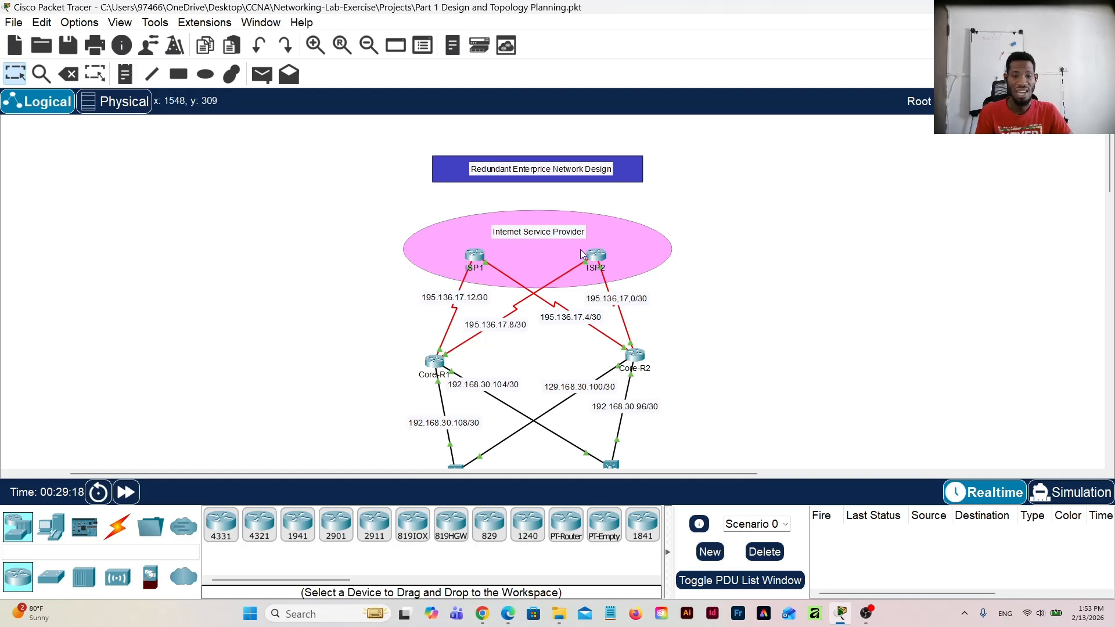
# Step: Examine the topology from the ISP and core routers down to the floor switches, VLAN areas and their subnets
pyautogui.scroll(-10, 621, 329)
pyautogui.hscroll(-3, 775, 330)
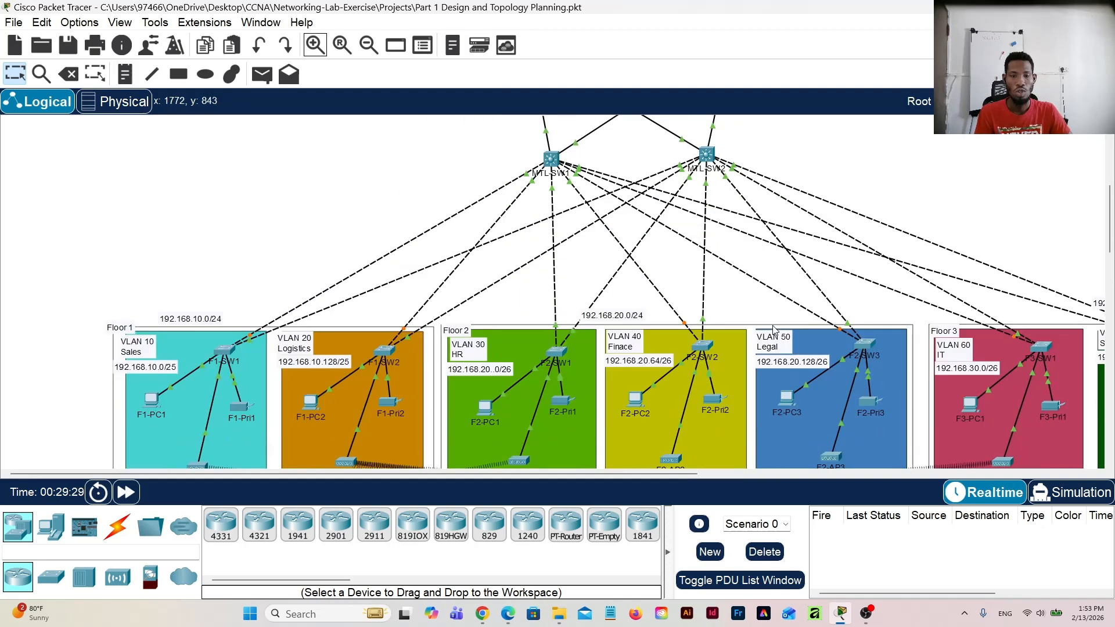
pyautogui.scroll(-3, 480, 296)
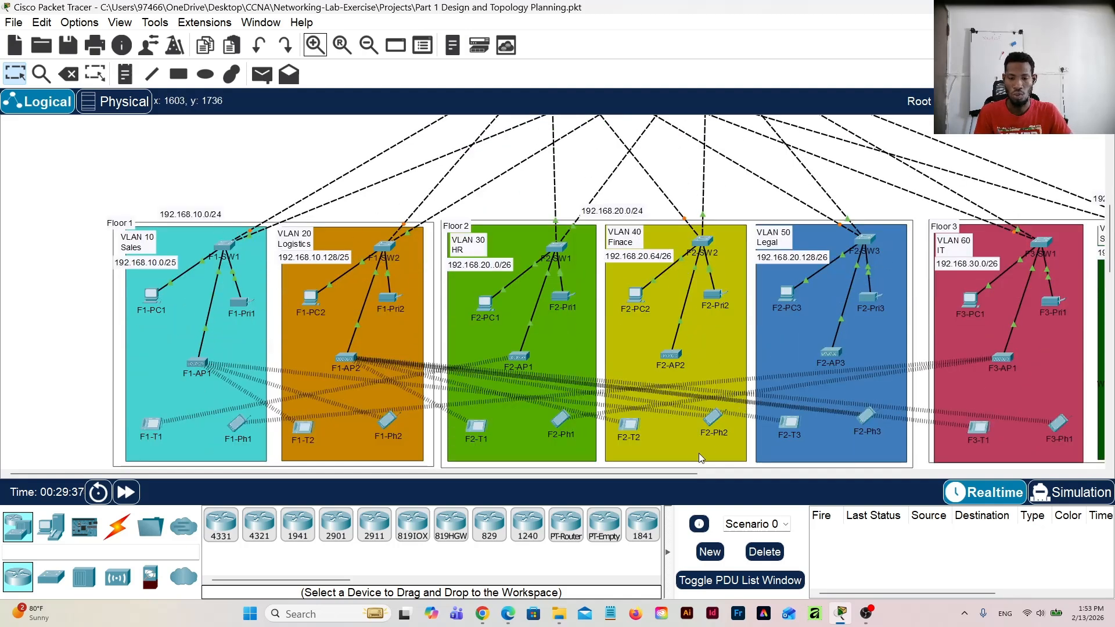
pyautogui.moveTo(679, 473); pyautogui.dragTo(651, 472)
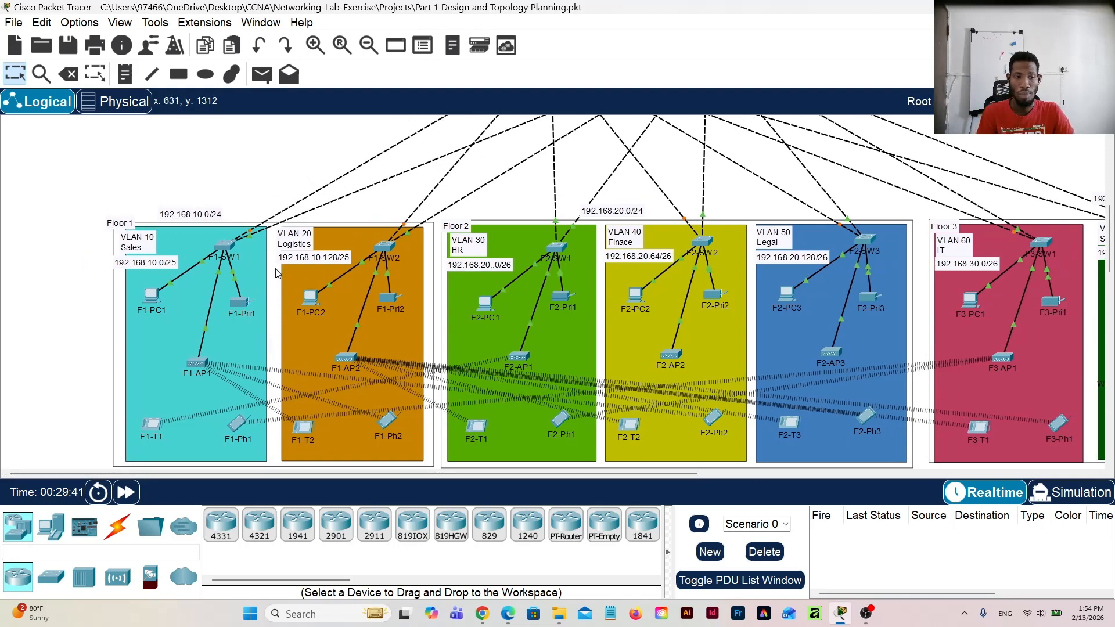
pyautogui.scroll(3, 277, 271)
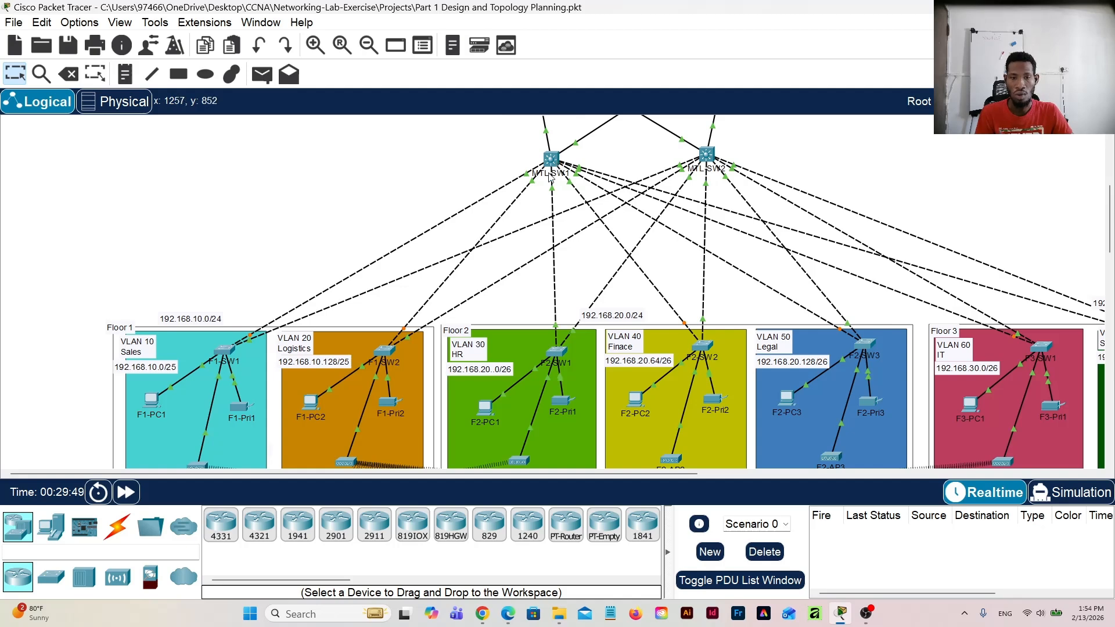
pyautogui.scroll(-1, 531, 338)
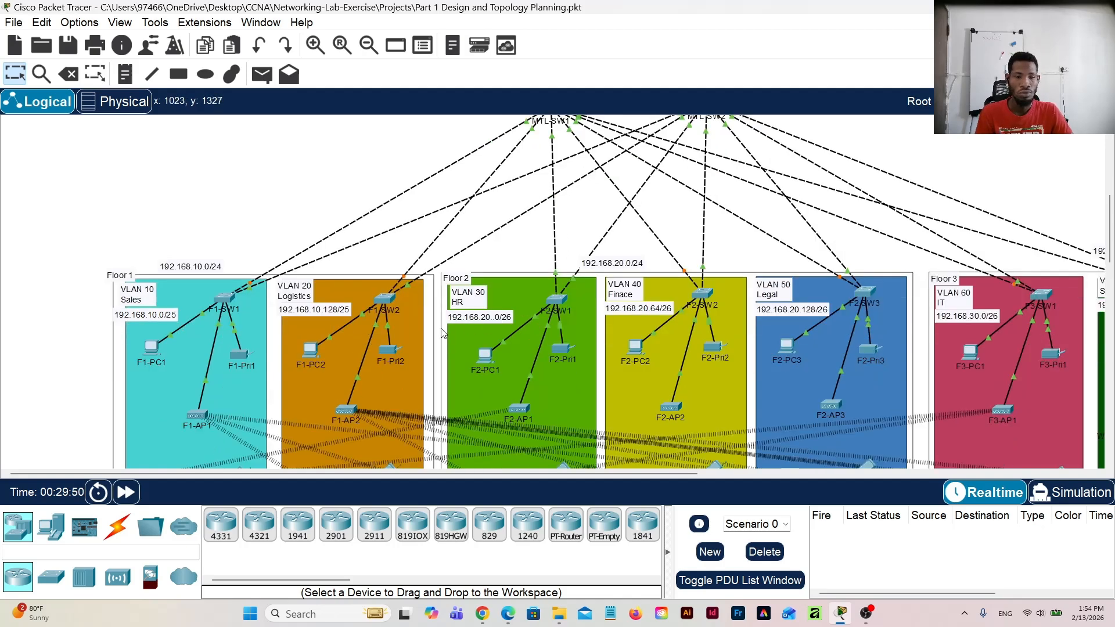
pyautogui.scroll(-1, 330, 340)
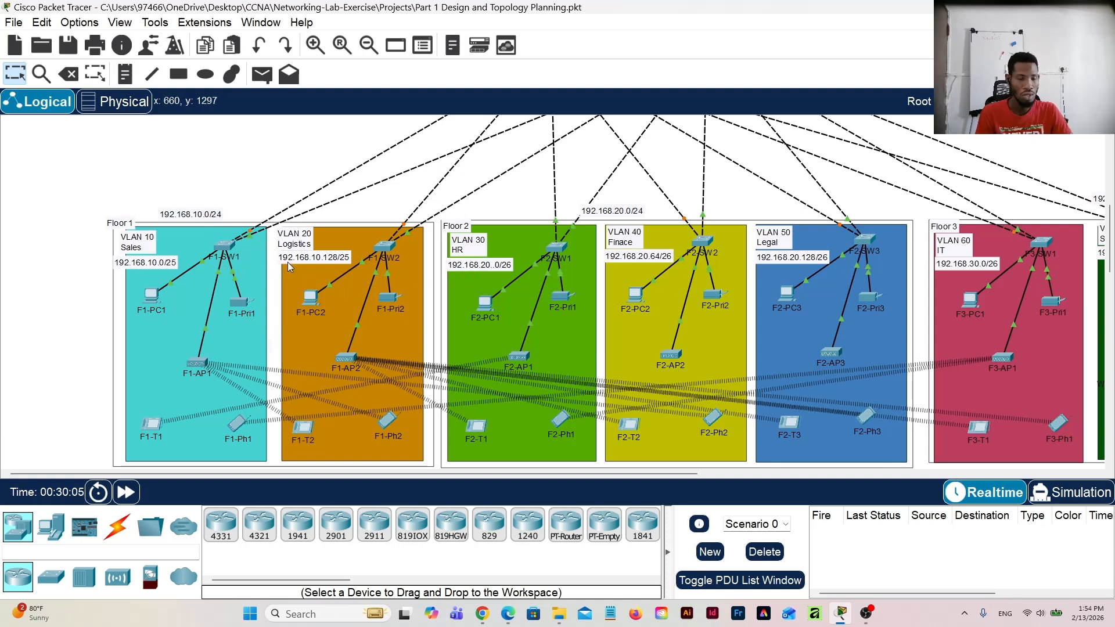
pyautogui.scroll(-1, 285, 261)
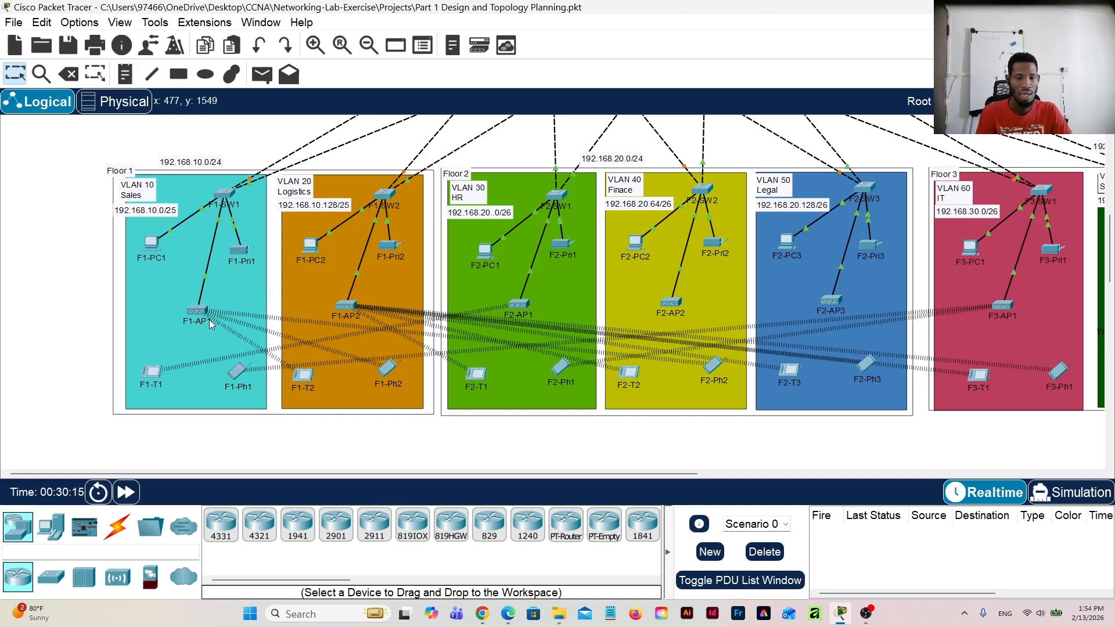
pyautogui.scroll(3, 210, 319)
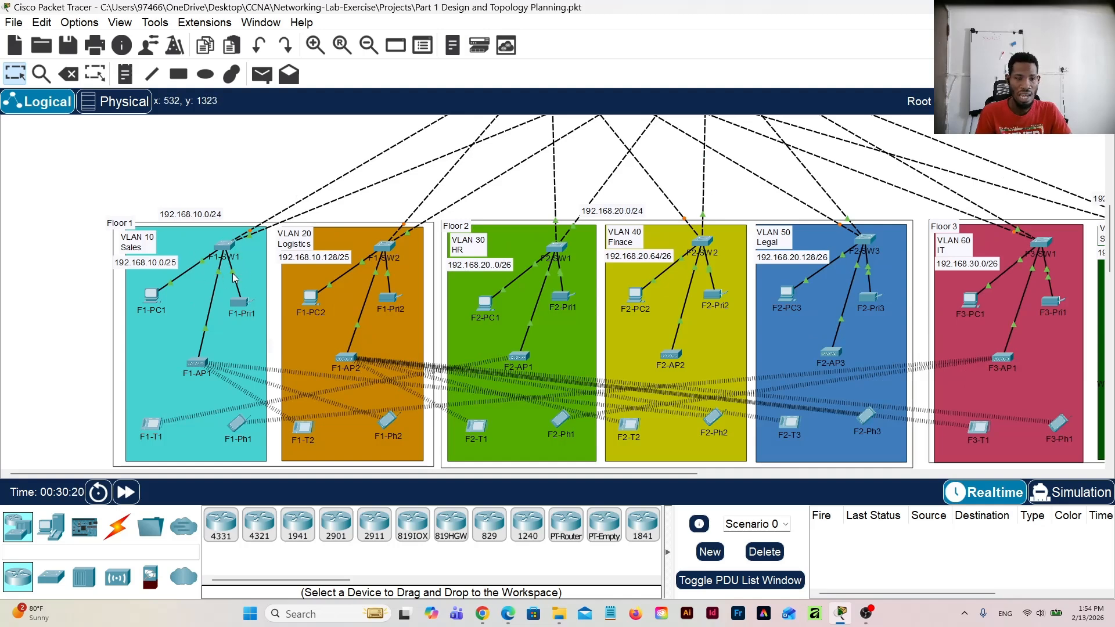
pyautogui.scroll(1, 250, 282)
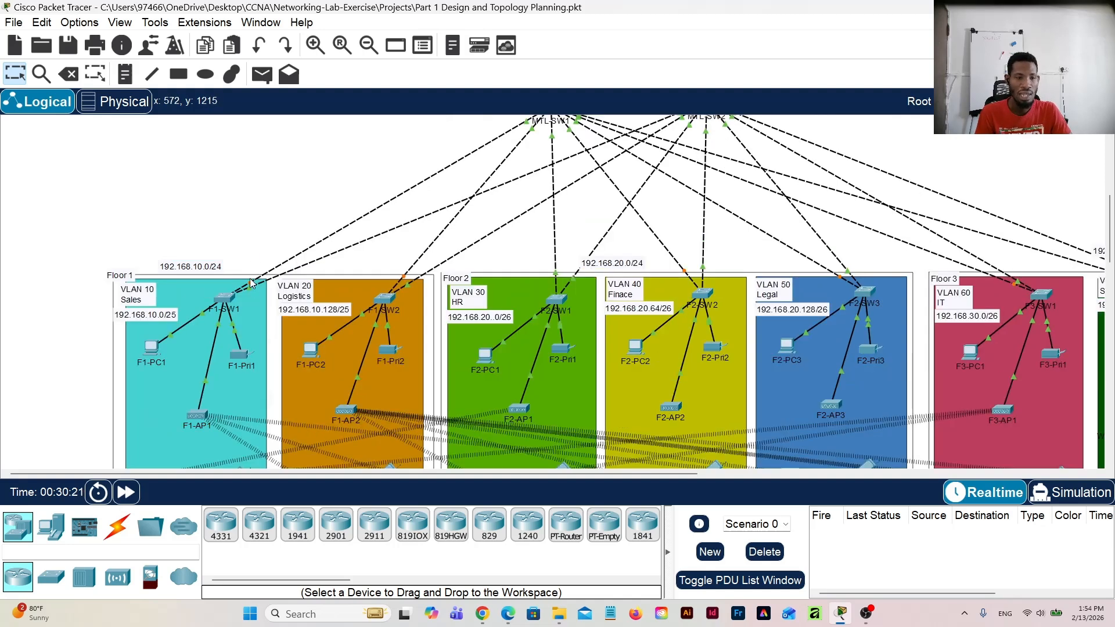
pyautogui.scroll(1, 548, 171)
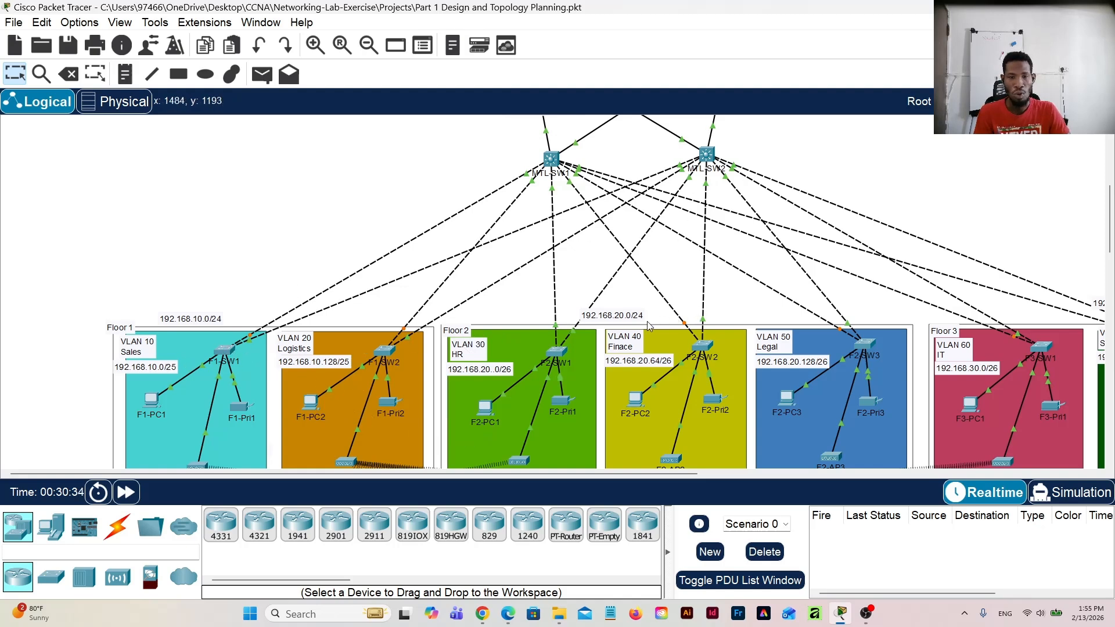
pyautogui.scroll(3, 653, 318)
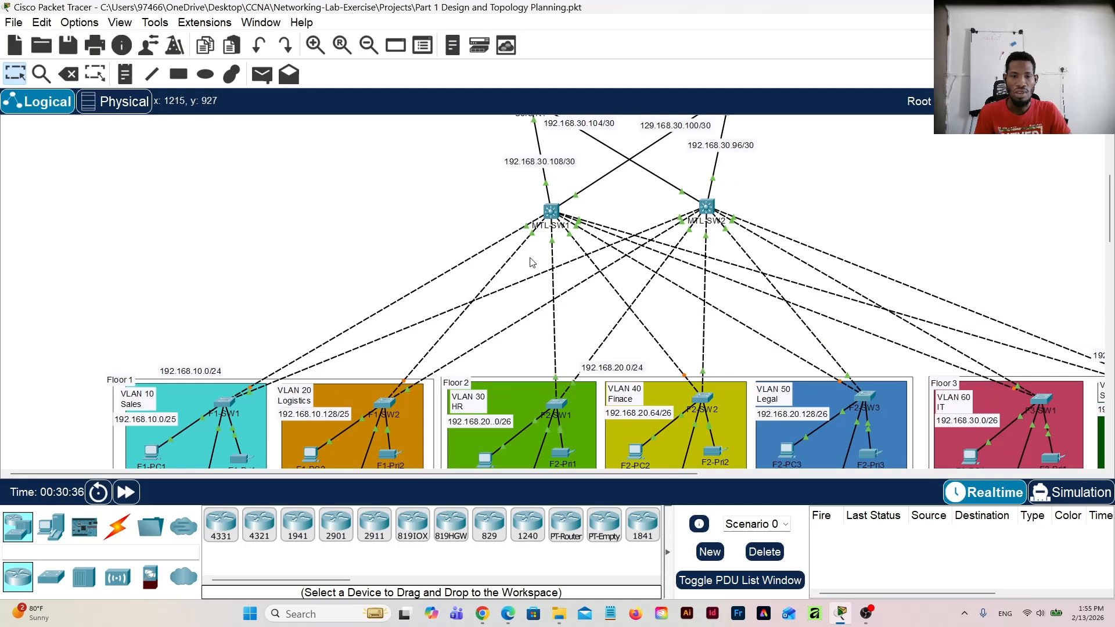
pyautogui.scroll(3, 573, 220)
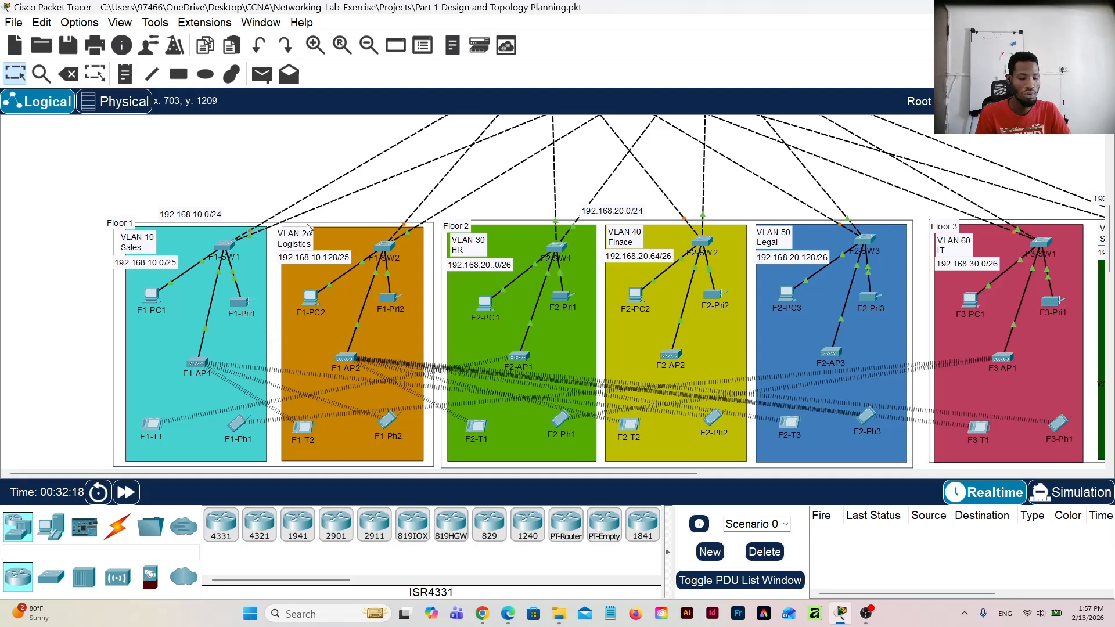
pyautogui.scroll(-2, 323, 255)
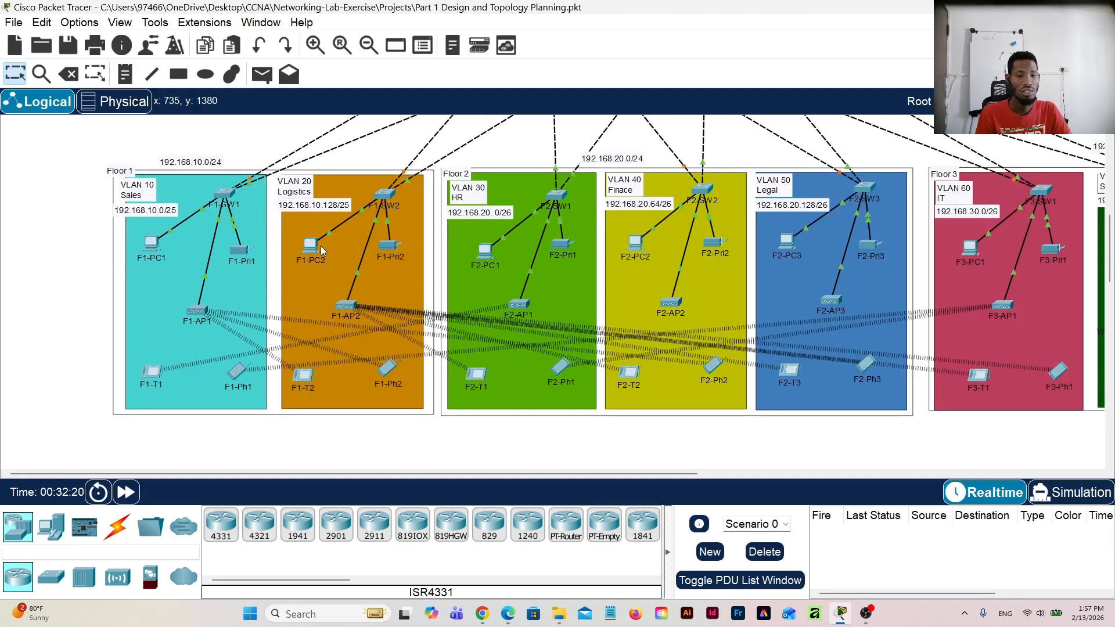
pyautogui.scroll(2, 238, 238)
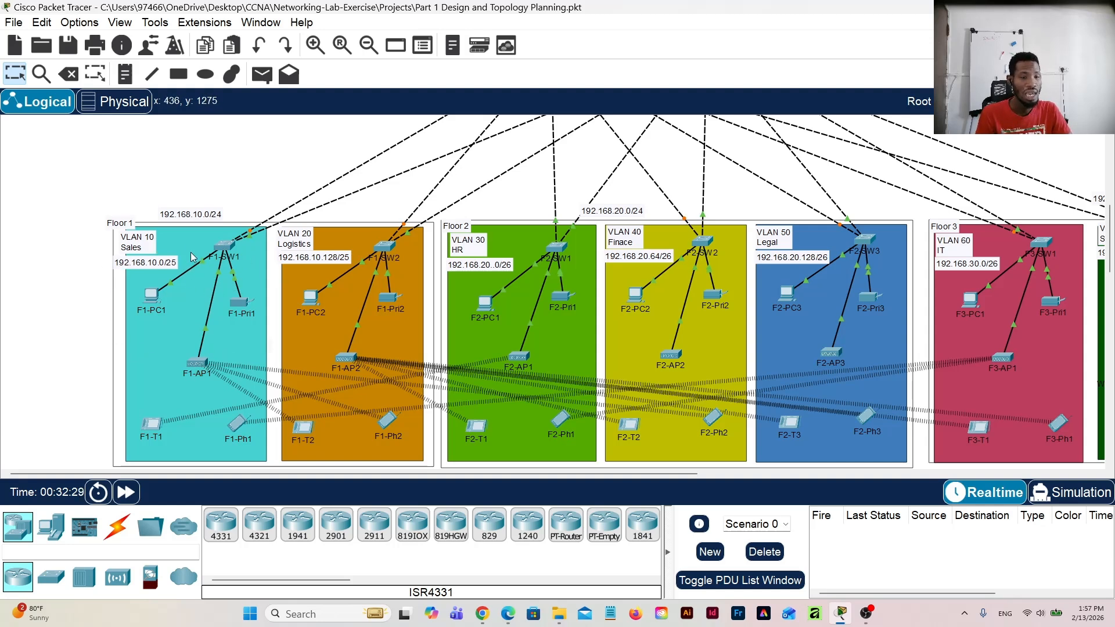
# Step: Open the command line of switch F1-SW1 and log in with the console password
pyautogui.click(225, 247)
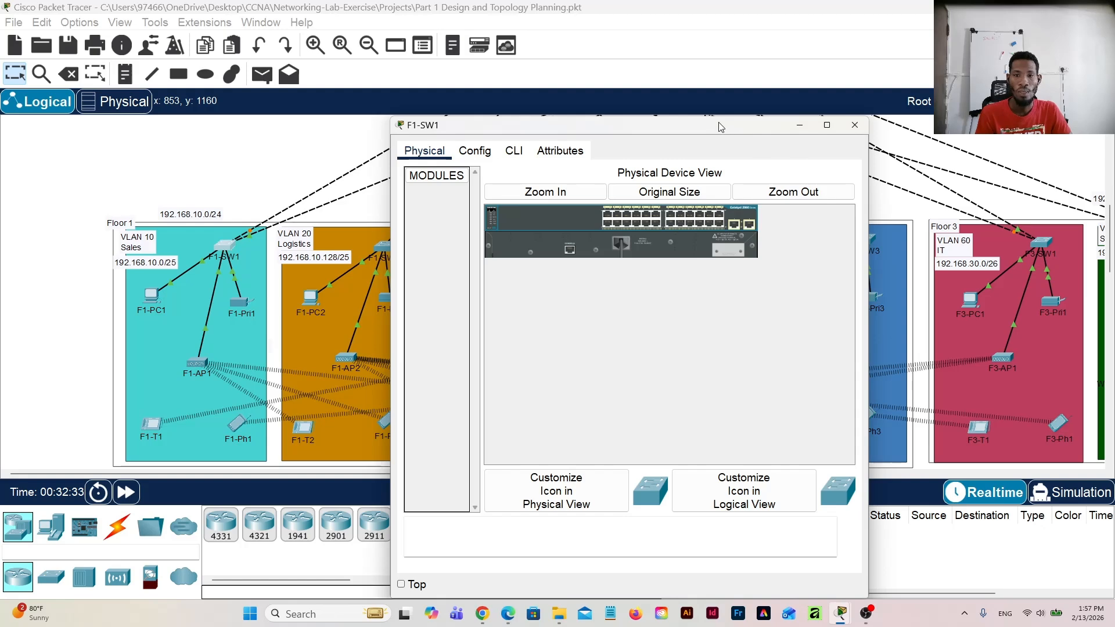
pyautogui.moveTo(720, 128); pyautogui.dragTo(721, 60)
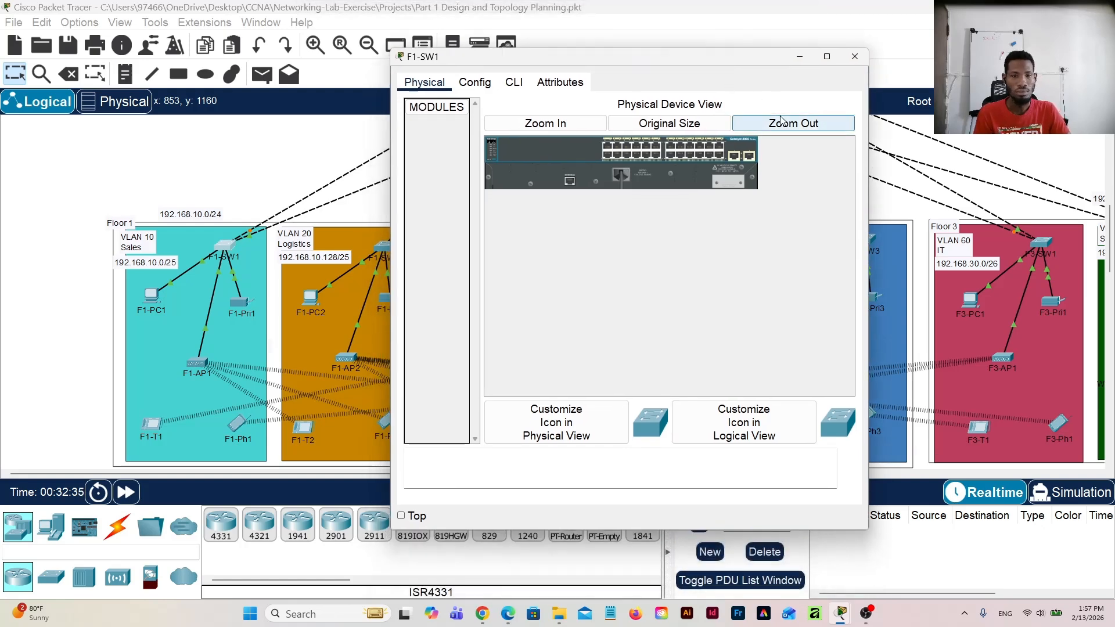
pyautogui.click(486, 84)
pyautogui.click(519, 88)
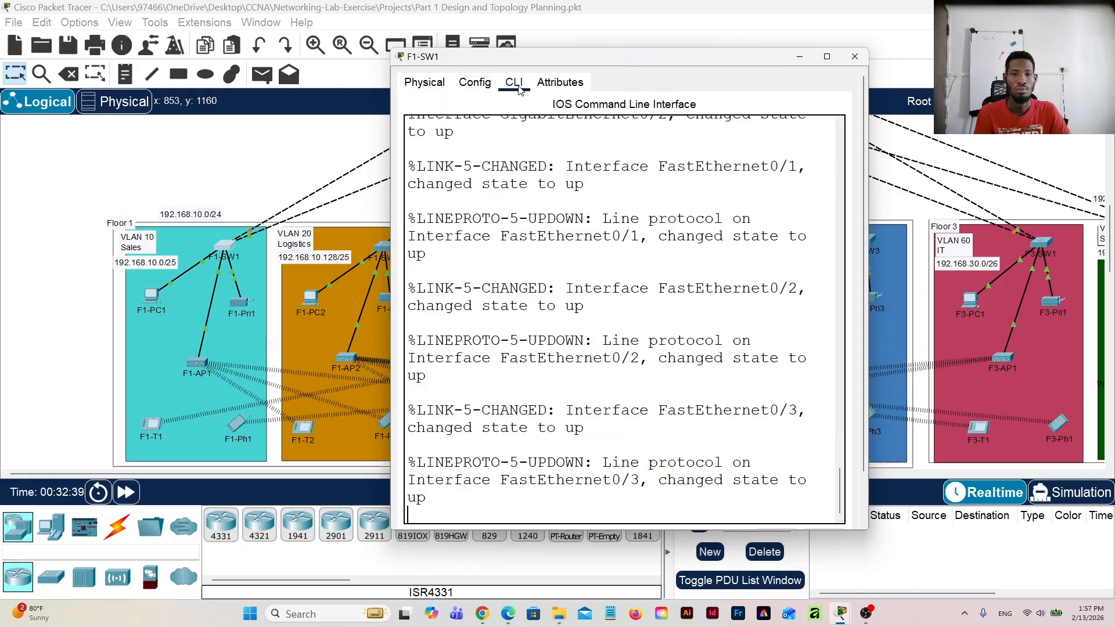
pyautogui.scroll(-2, 600, 373)
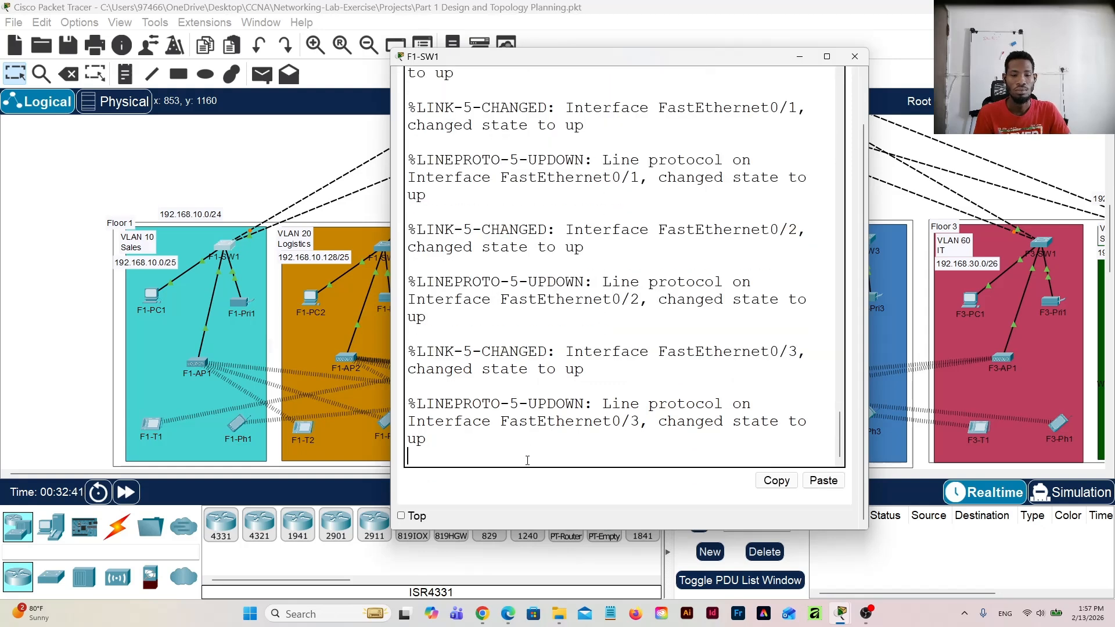
pyautogui.press('Return')
pyautogui.press('Return')
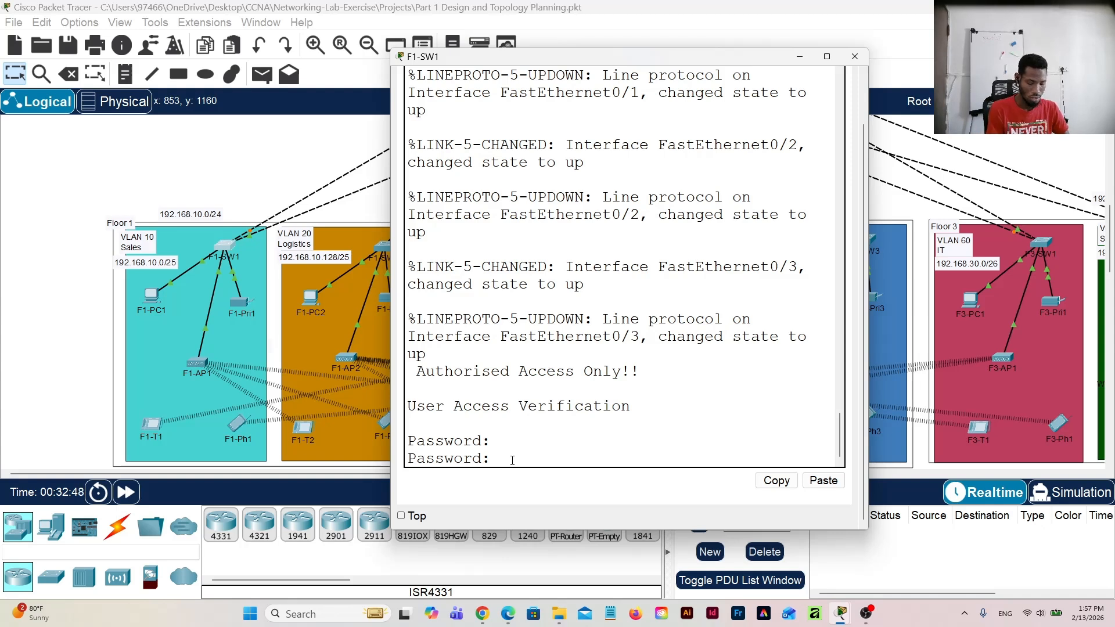
pyautogui.press('Return')
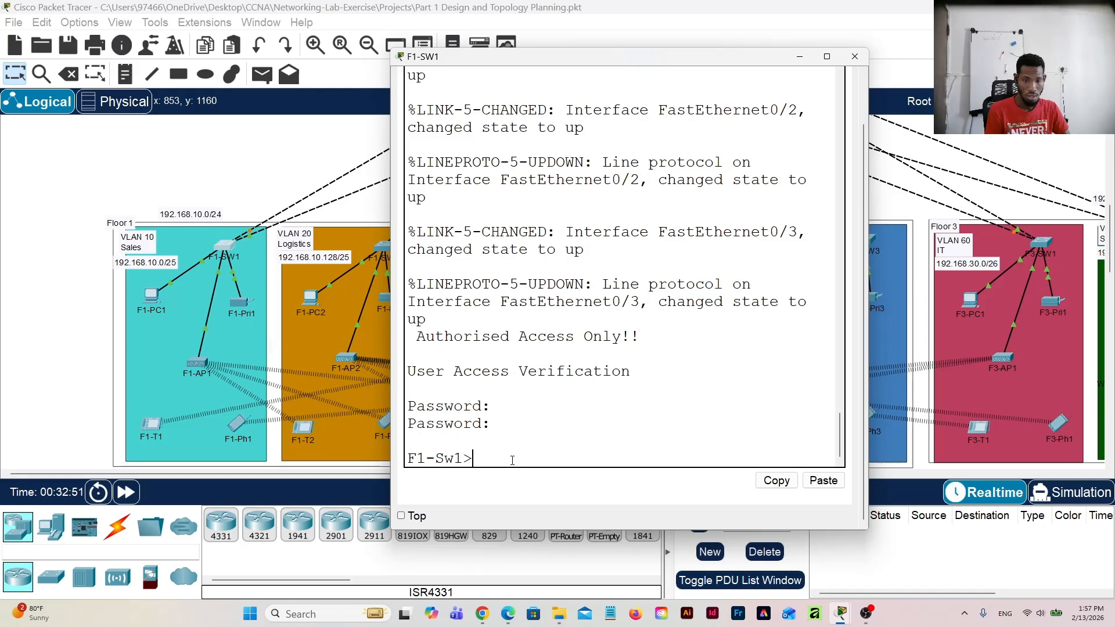
# Step: Try to enter global configuration mode from user mode with "conf t"
pyautogui.write('conf')
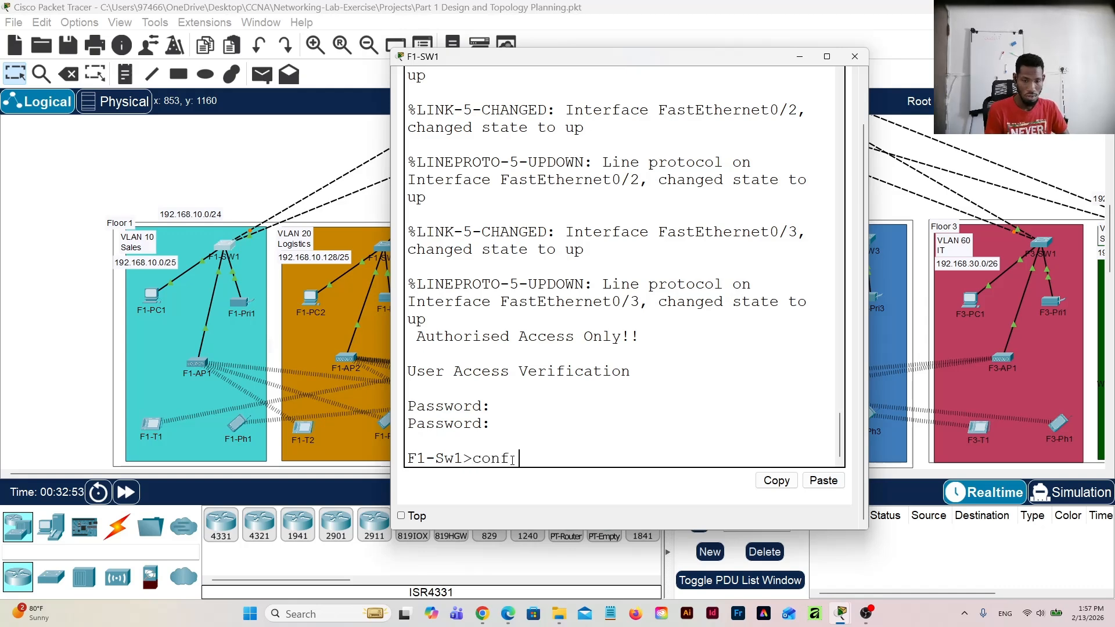
pyautogui.write(' t')
pyautogui.press('Return')
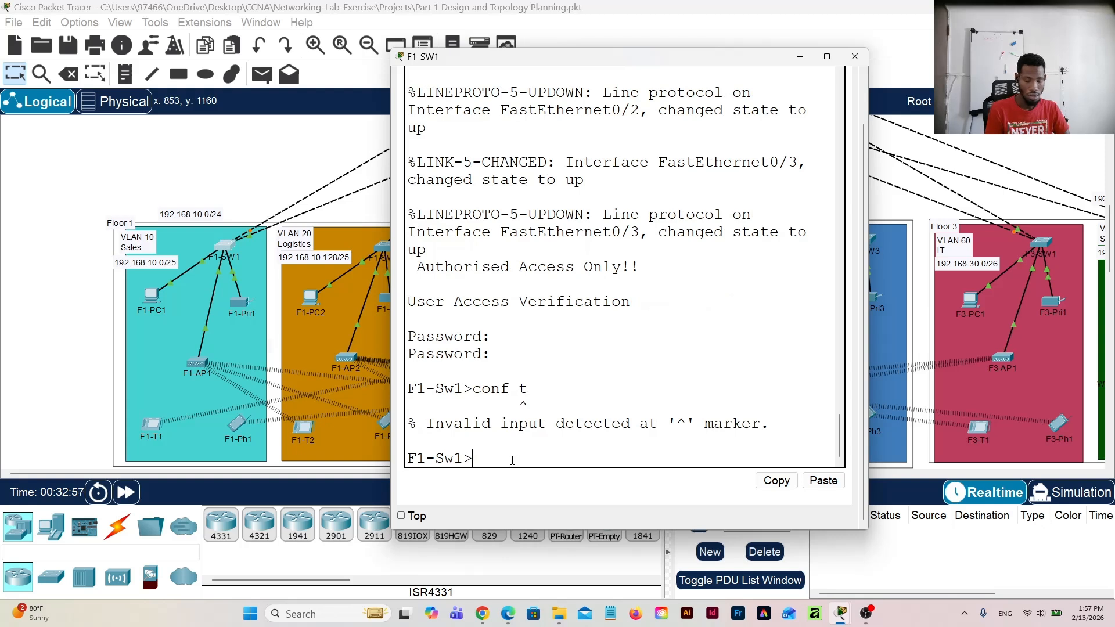
# Step: Enter privileged mode on F1-SW1 with the enable password and start global configuration with "conf t"
pyautogui.write('en')
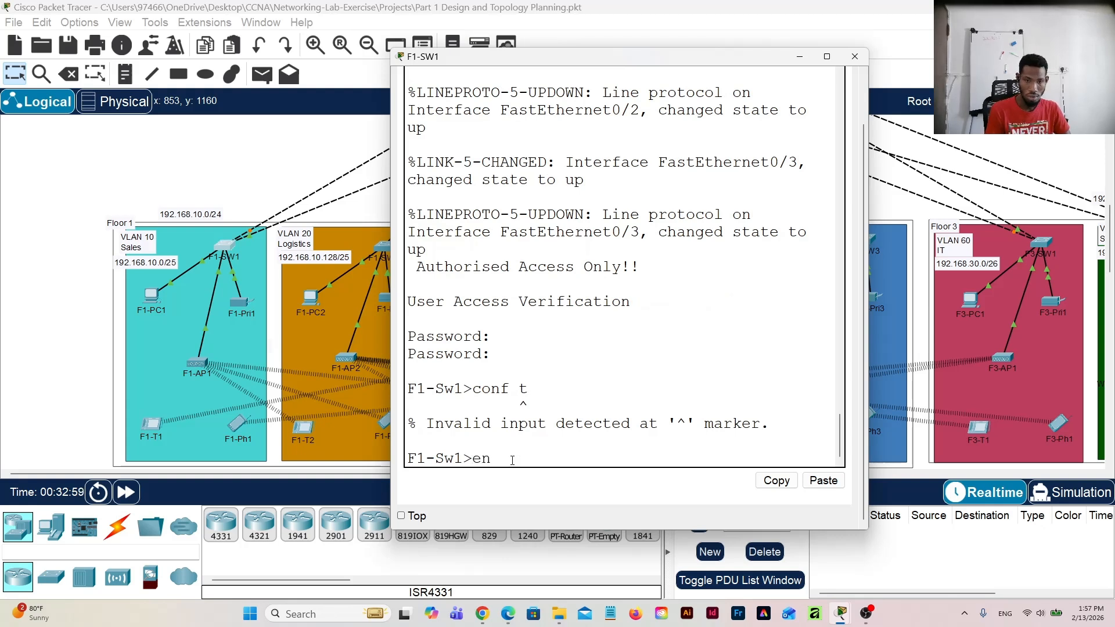
pyautogui.press('Return')
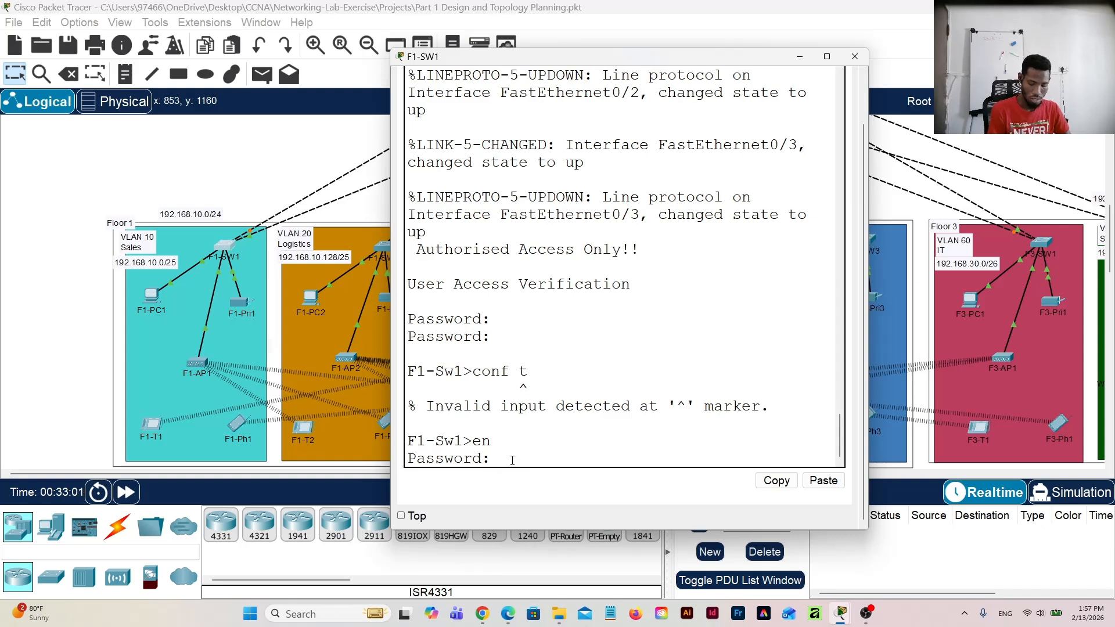
pyautogui.press('Return')
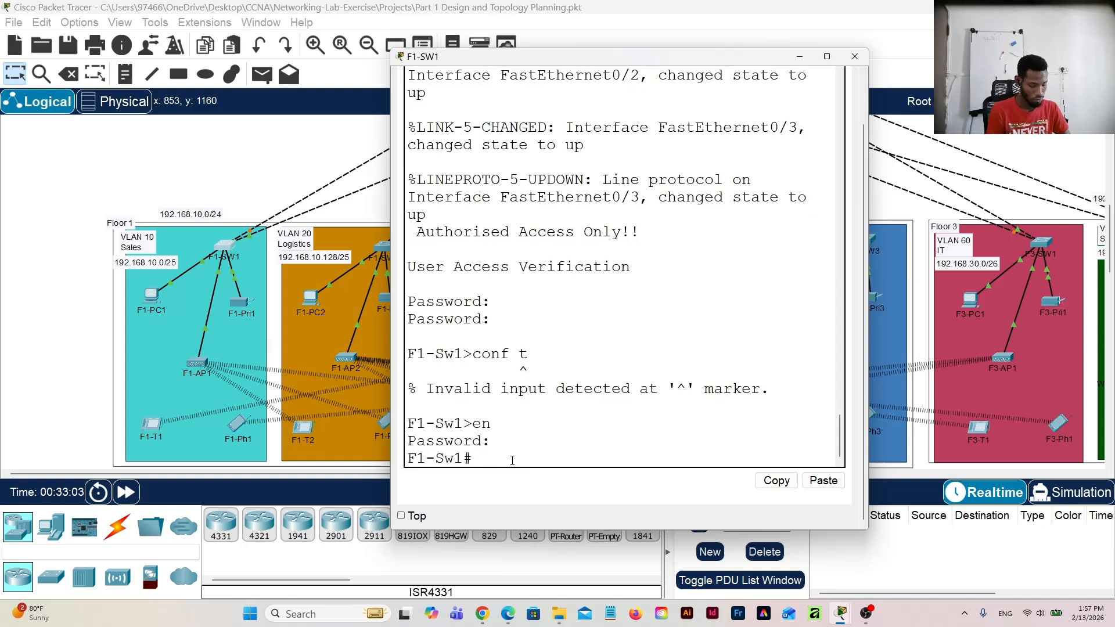
pyautogui.write('conf t')
pyautogui.press('Return')
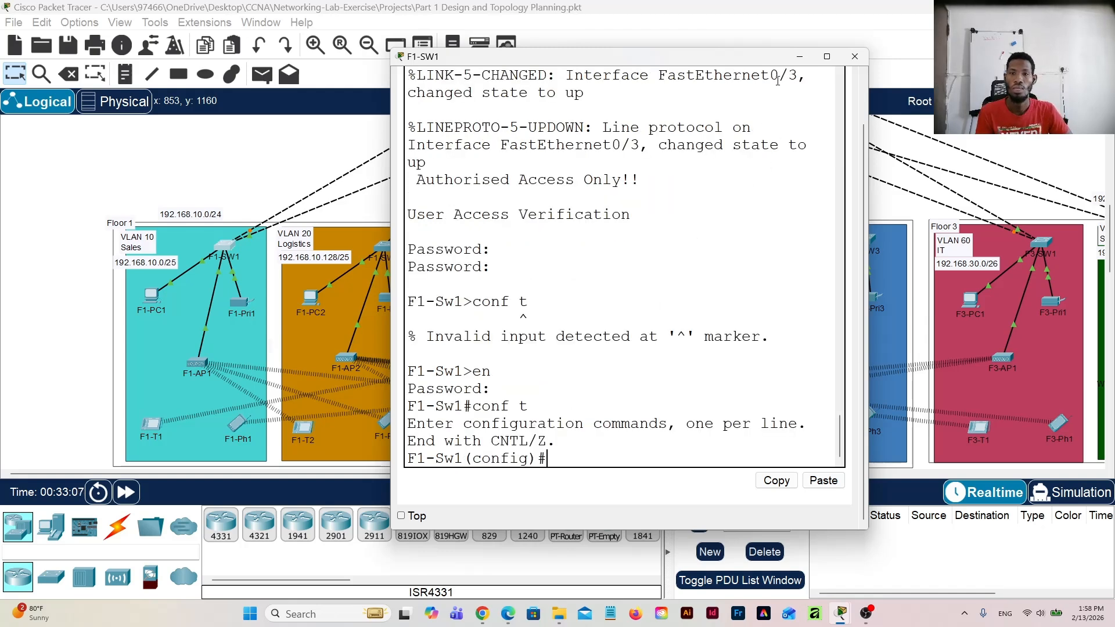
# Step: Check the port labels on F1-SW1's links in the topology and enter interface range configuration for f0/1-3 on that switch
pyautogui.click(799, 56)
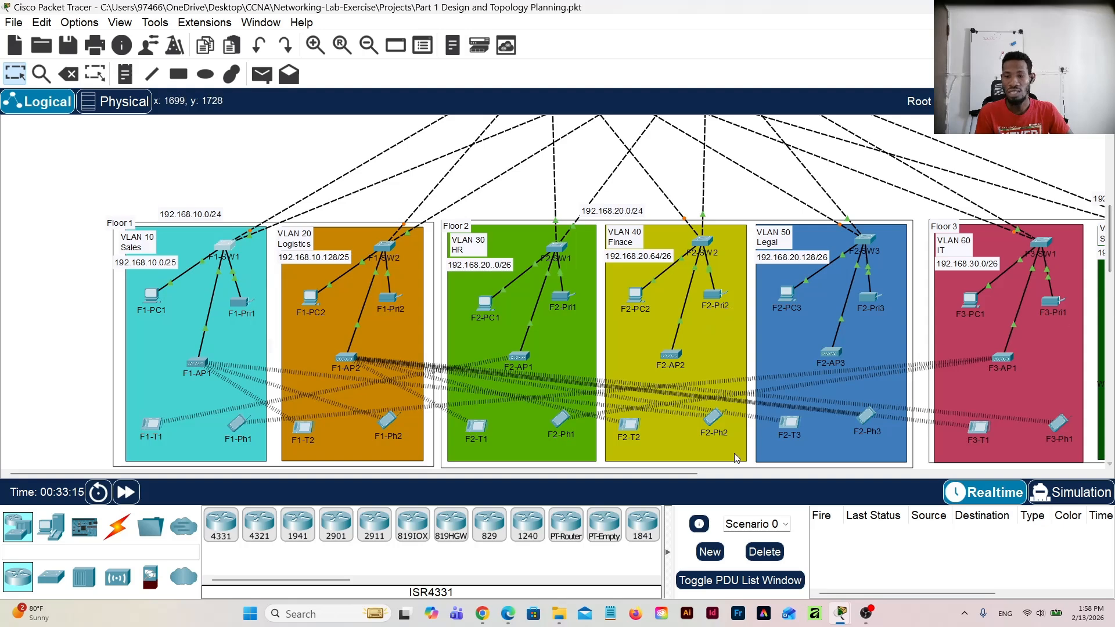
pyautogui.moveTo(688, 480)
pyautogui.mouseDown()
pyautogui.moveTo(750, 479)
pyautogui.moveTo(684, 479)
pyautogui.mouseUp()
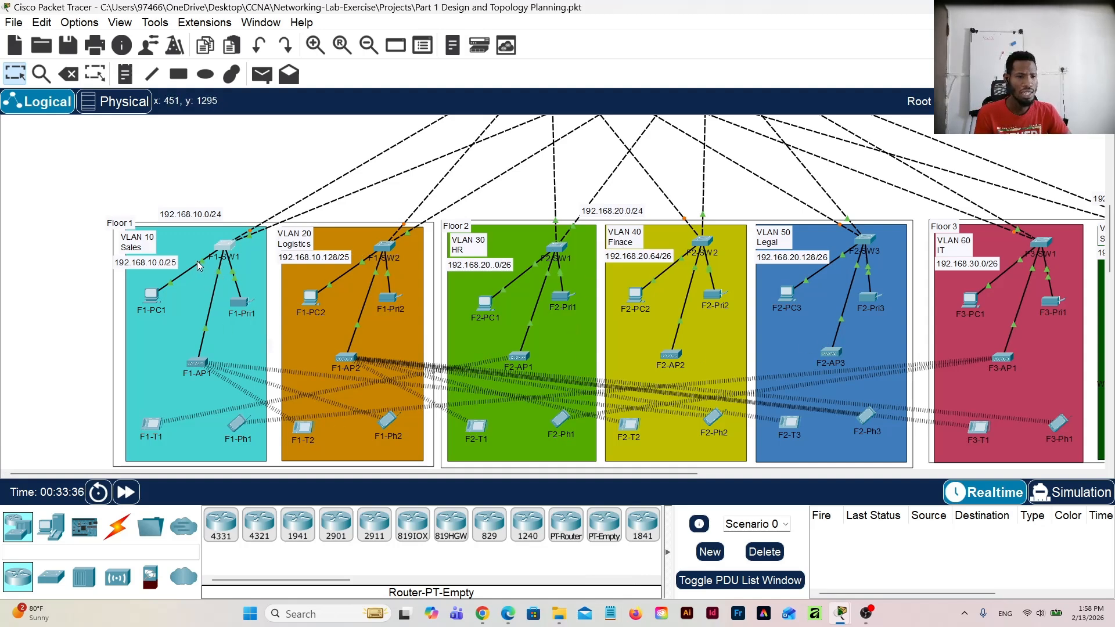
pyautogui.moveTo(204, 266)
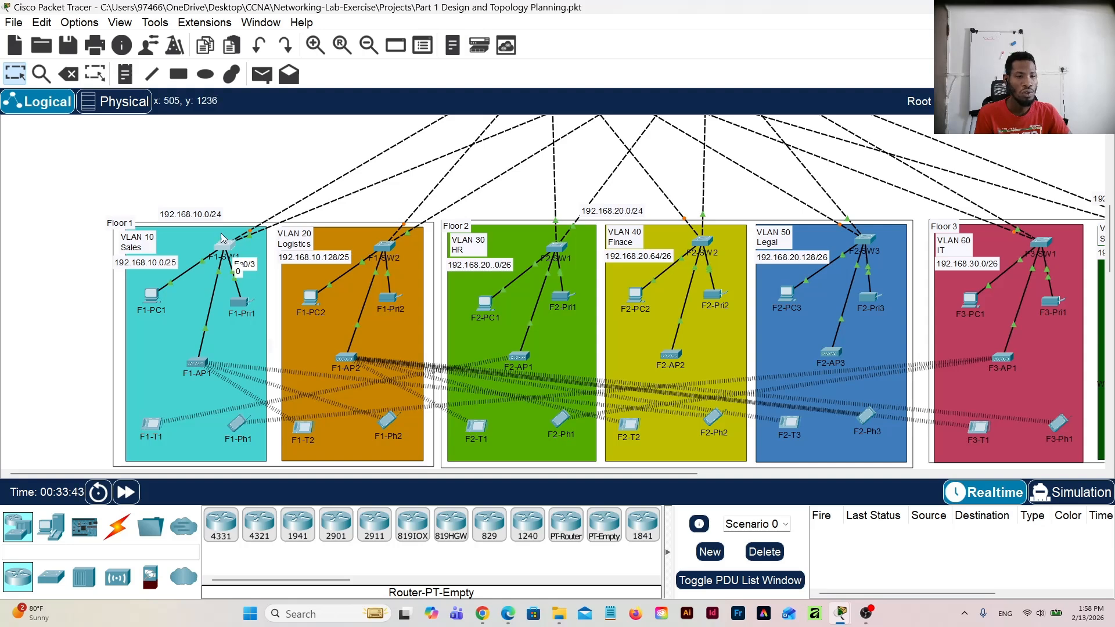
pyautogui.click(226, 249)
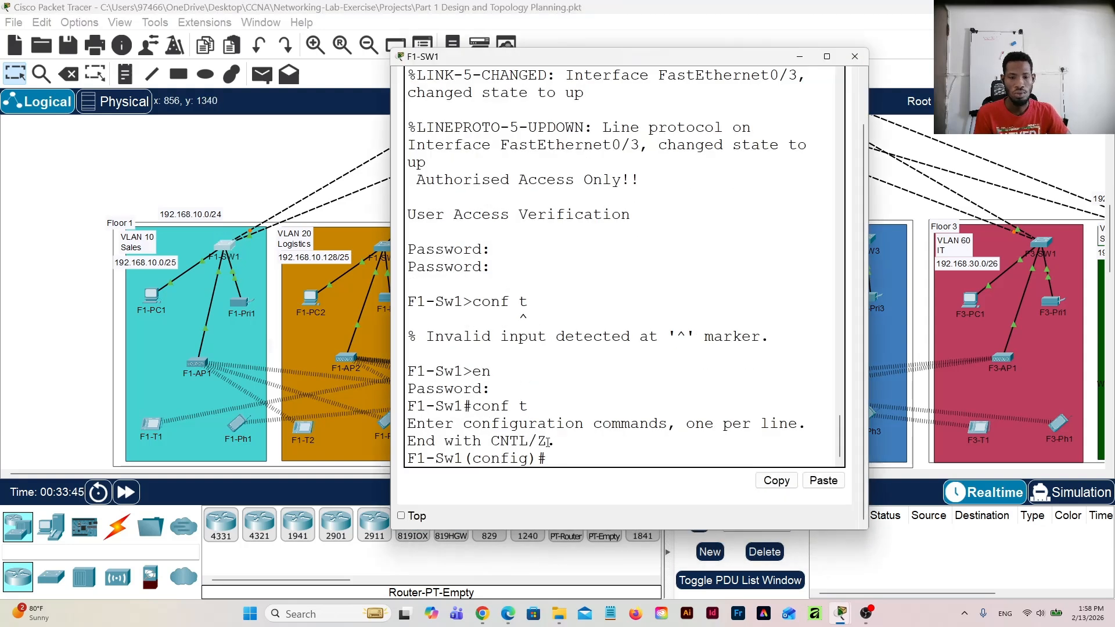
pyautogui.write('i')
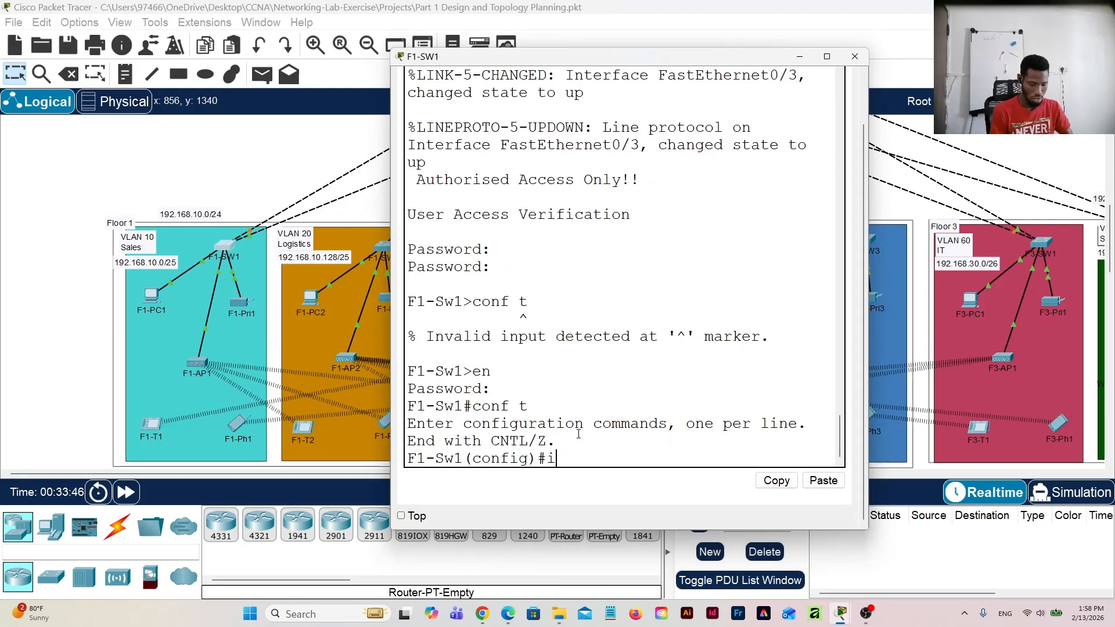
pyautogui.write('nt ran')
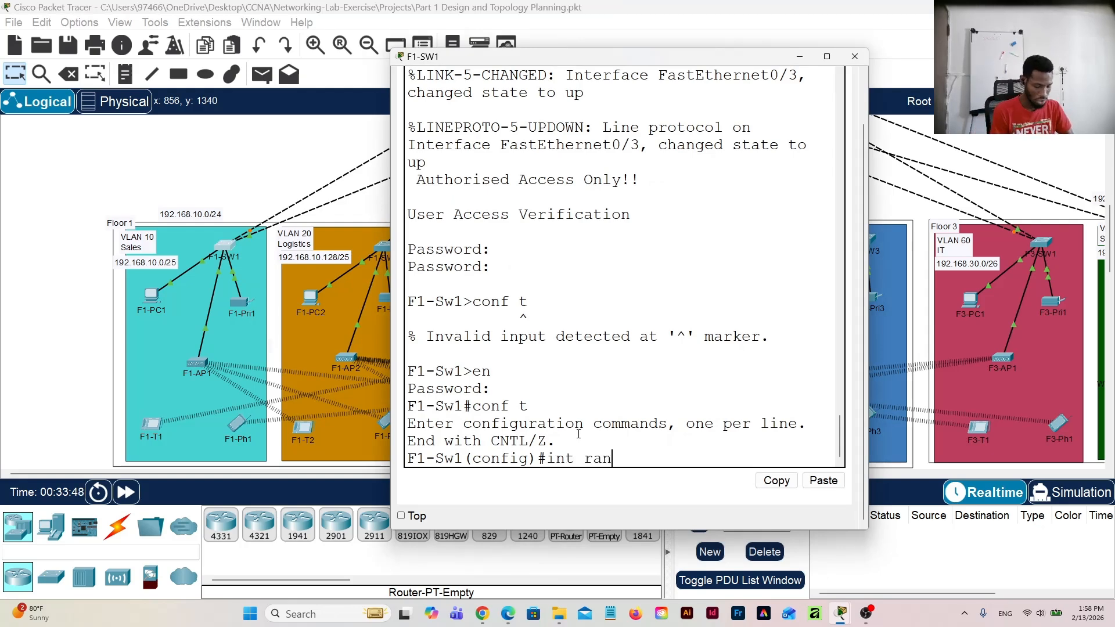
pyautogui.write('ge f')
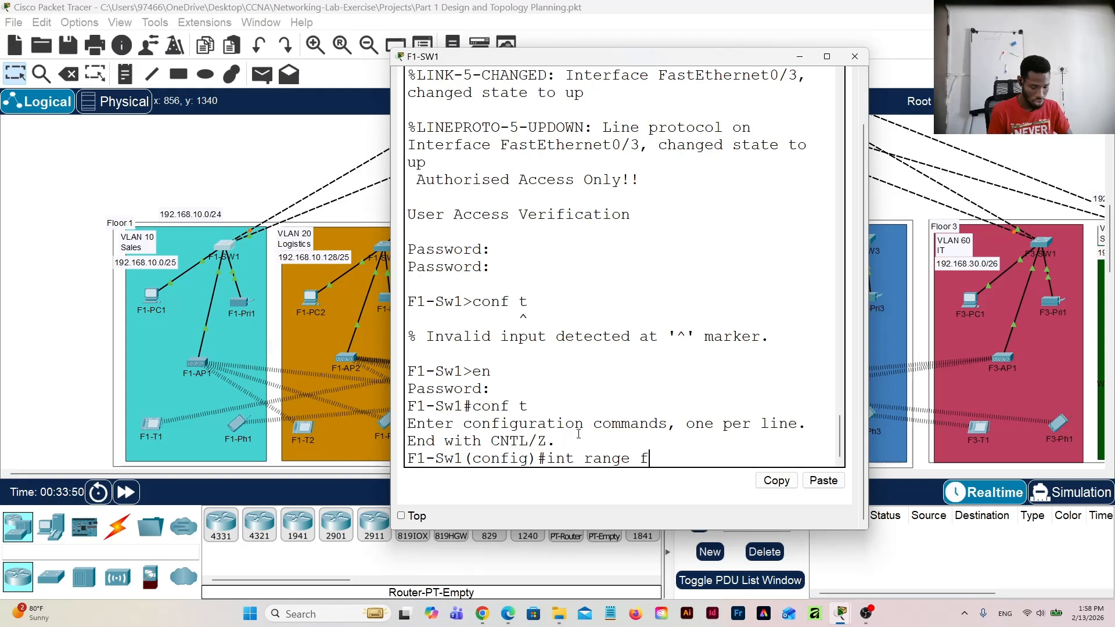
pyautogui.write('0/1-3')
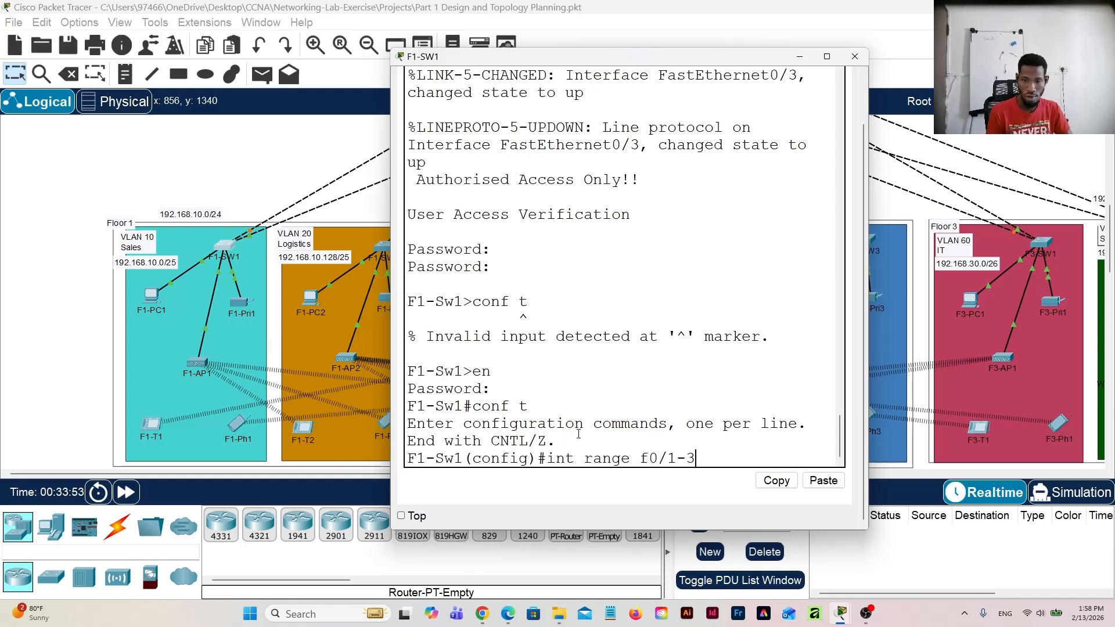
pyautogui.press('Return')
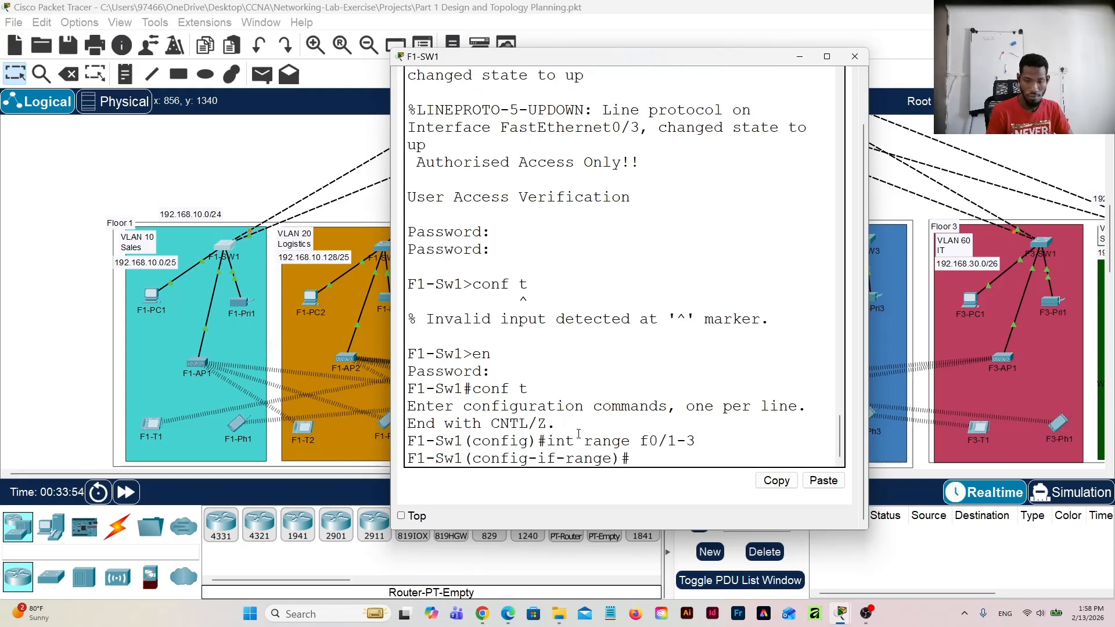
# Step: Set interface range f0/1-3 on F1-SW1 to access mode with "switchport mode access"
pyautogui.write('sw')
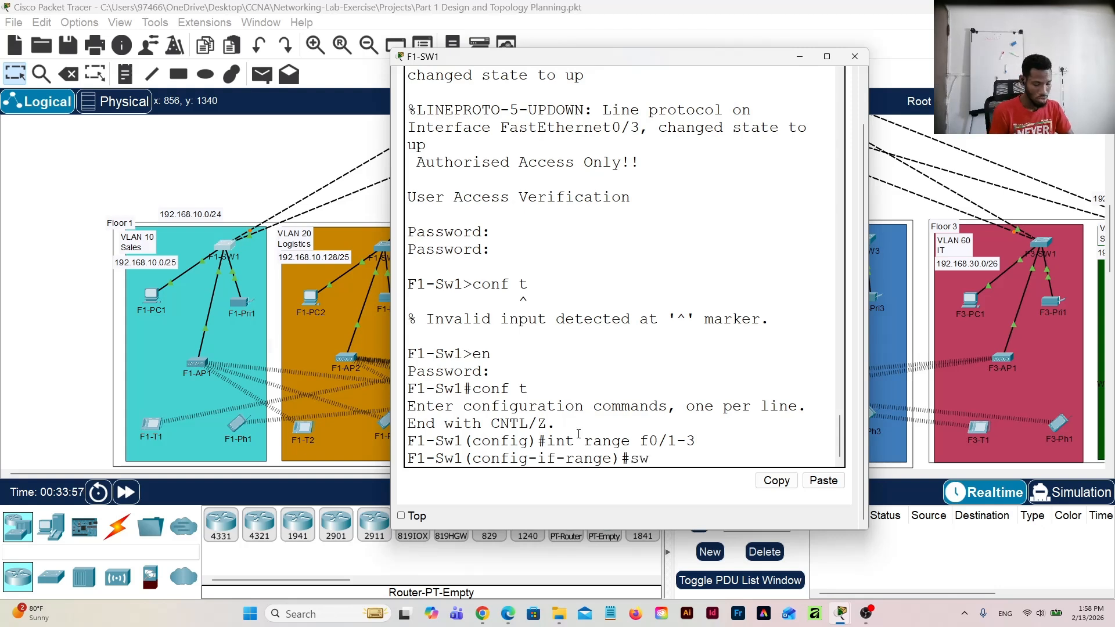
pyautogui.press('Tab')
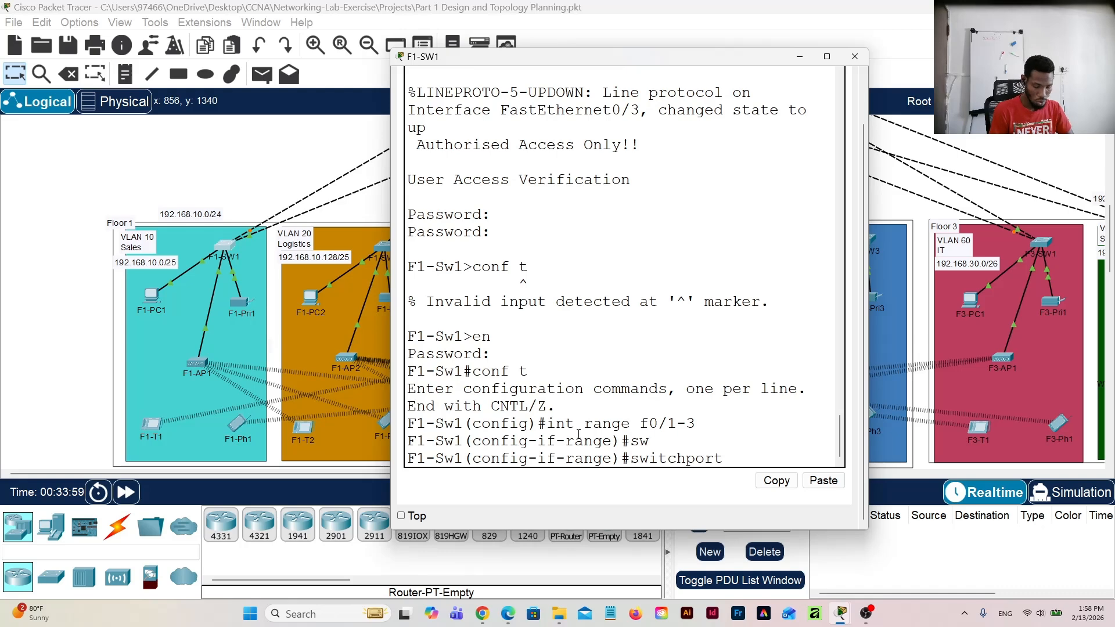
pyautogui.write('mode')
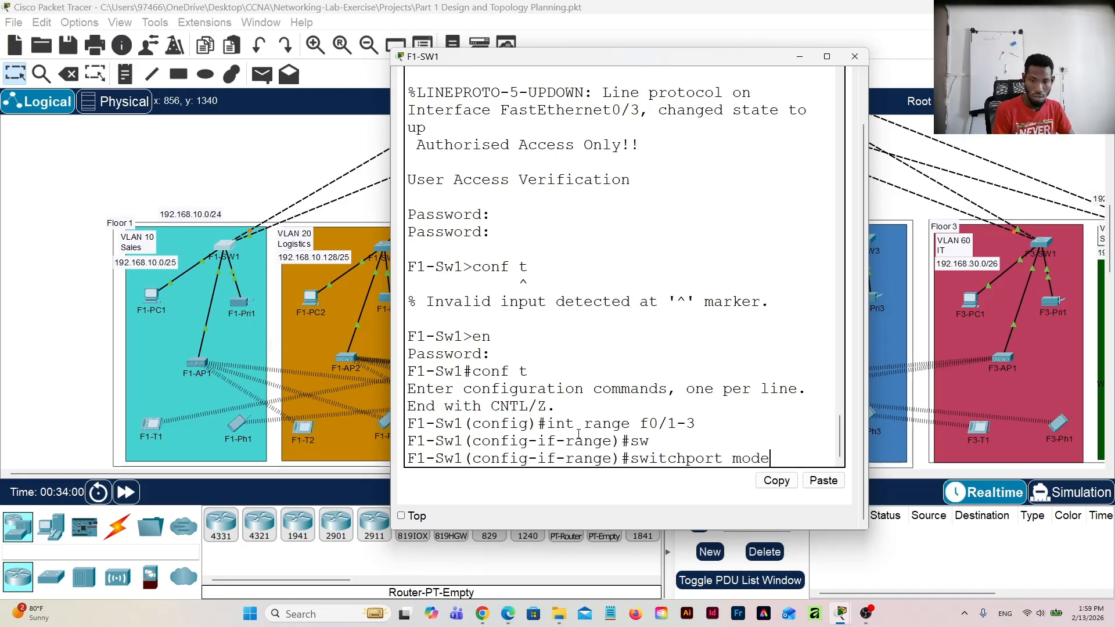
pyautogui.write(' access')
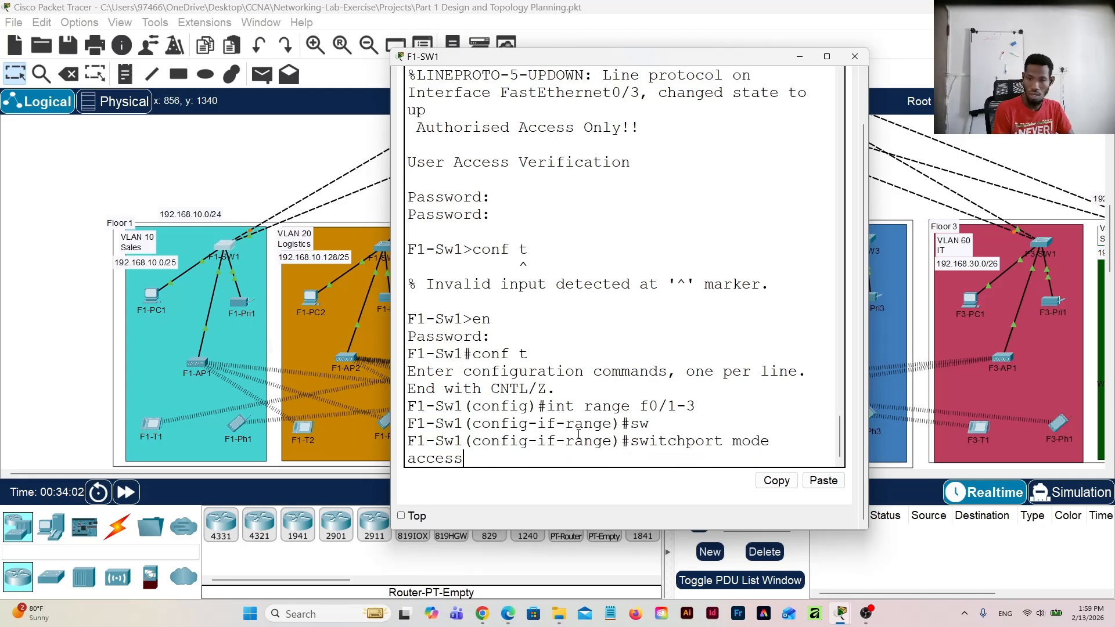
pyautogui.press('Return')
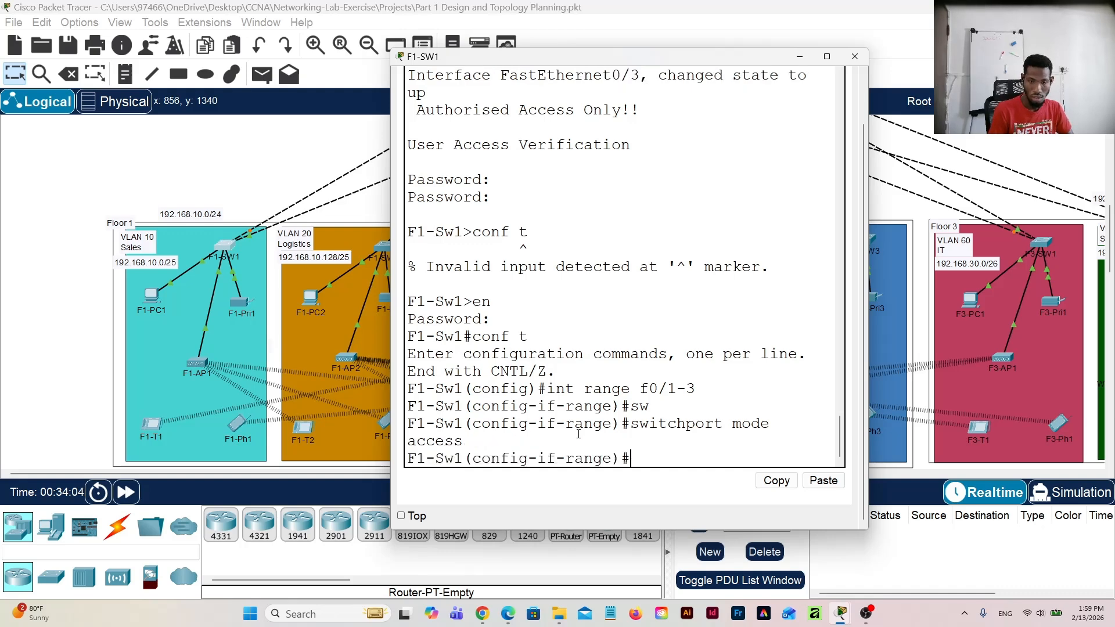
# Step: Assign interface range f0/1-3 on F1-SW1 to VLAN 10 with "switchport access vlan 10"
pyautogui.write('sw')
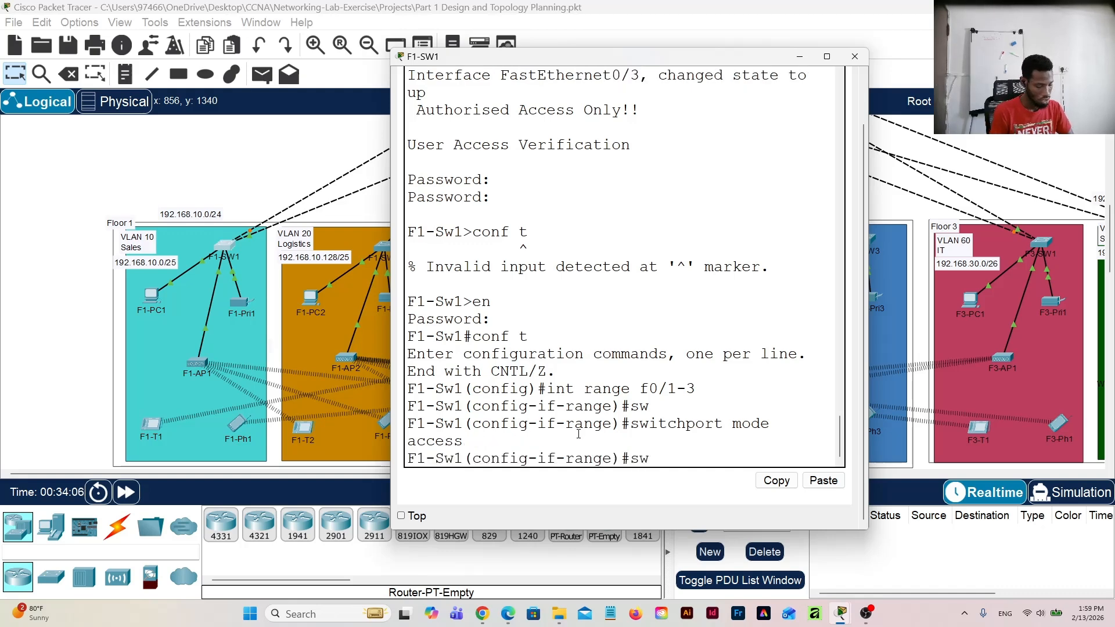
pyautogui.press('Tab')
pyautogui.write('a')
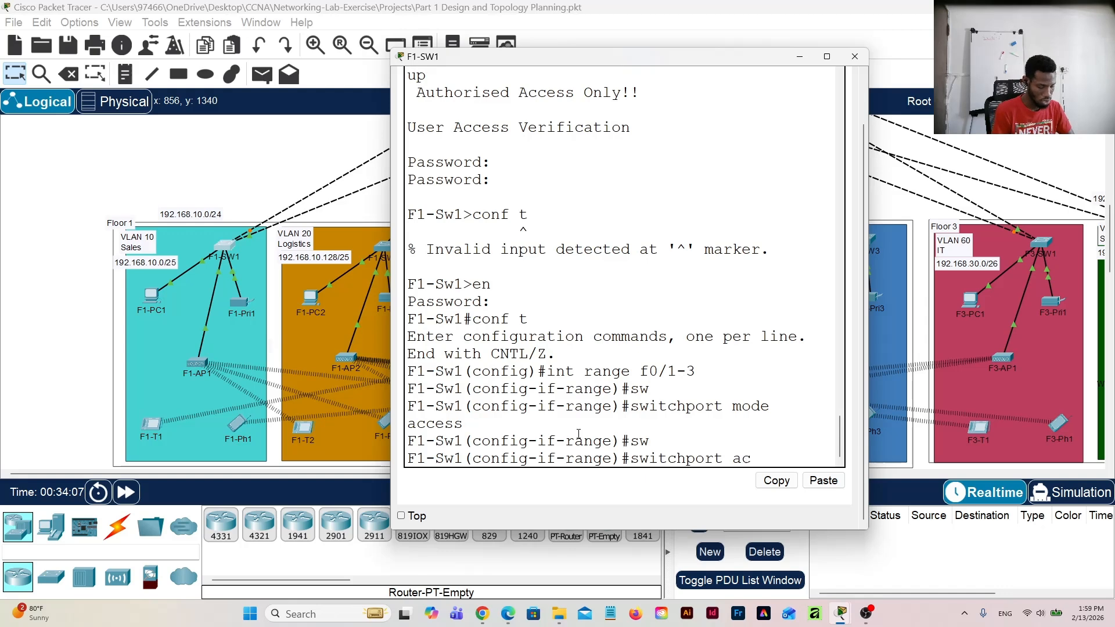
pyautogui.write('cces')
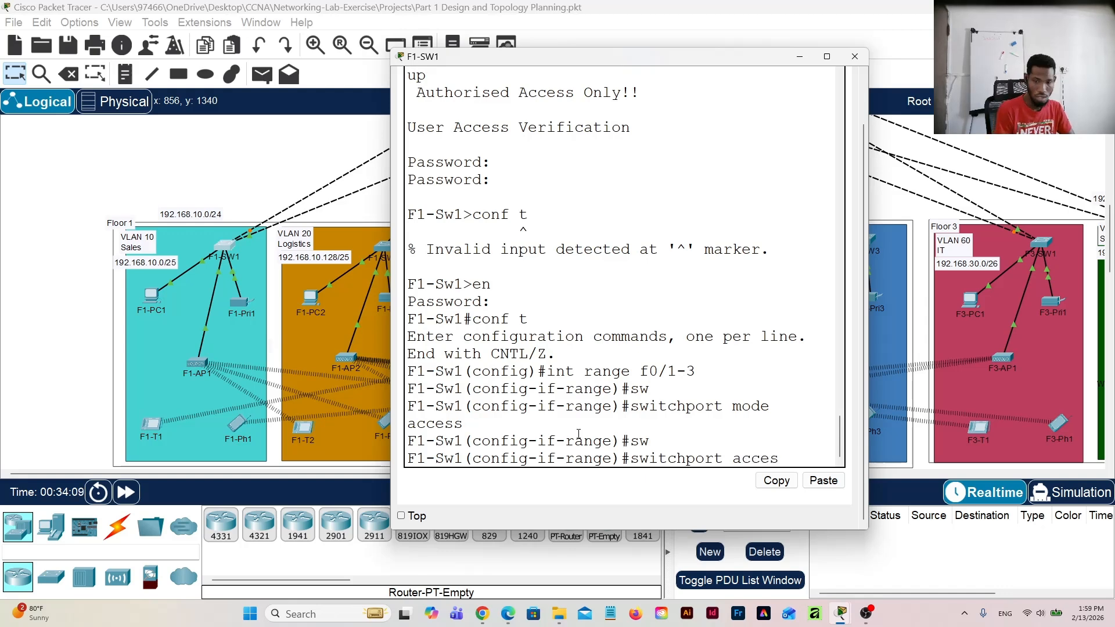
pyautogui.write('s vlan')
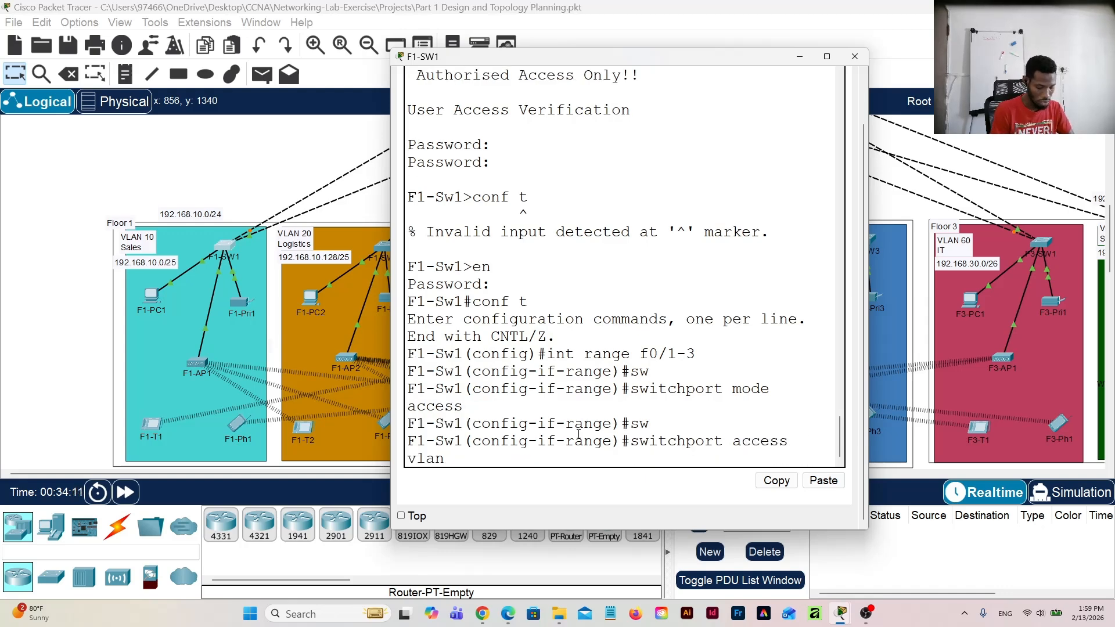
pyautogui.write(' 10')
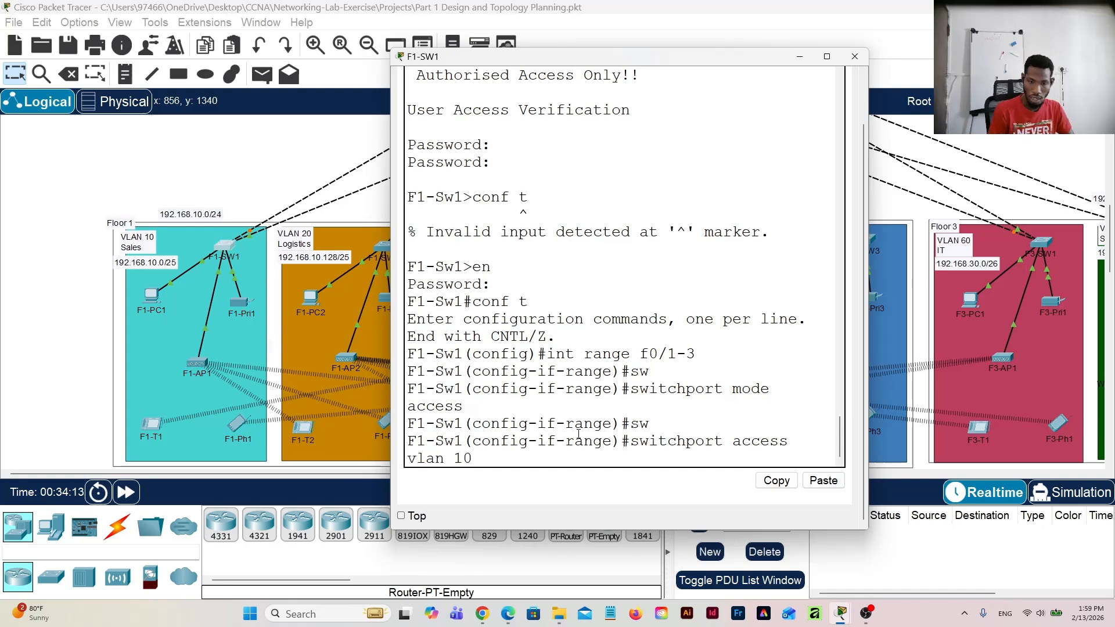
pyautogui.press('Return')
pyautogui.press('Return')
# Step: Enter the configuration of VLAN 10 on F1-SW1 and name the VLAN Sales
pyautogui.write('v')
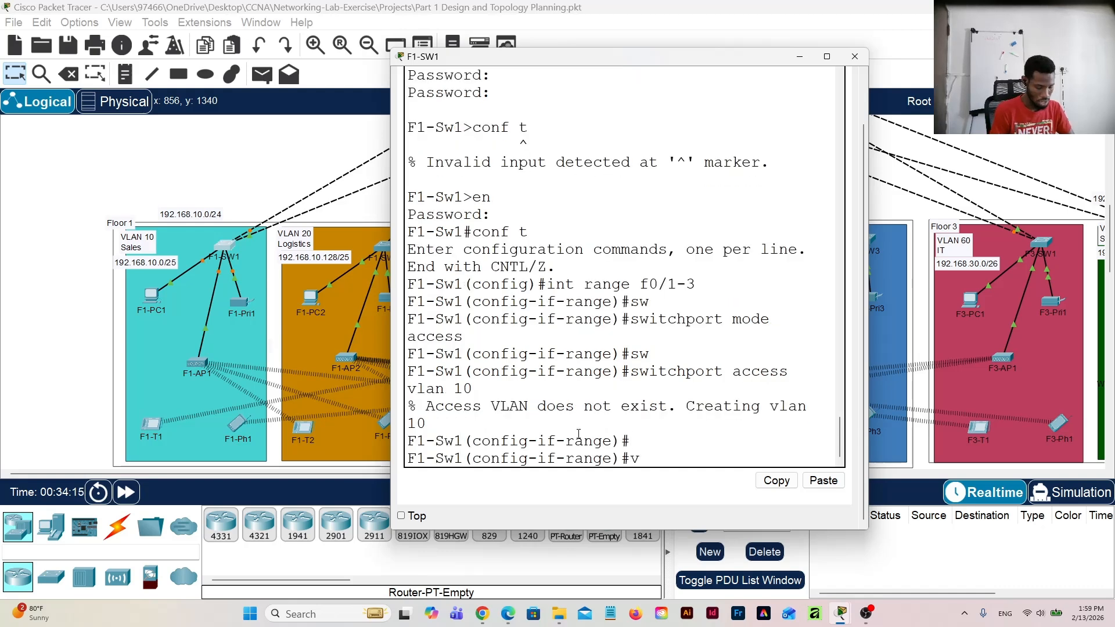
pyautogui.write('lan')
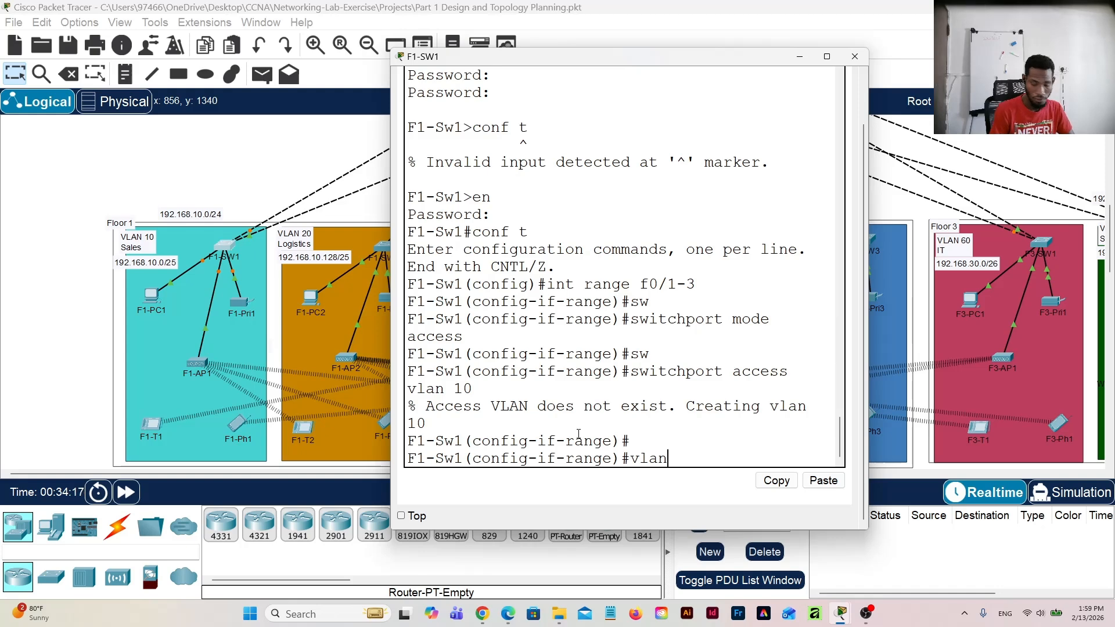
pyautogui.write(' 10')
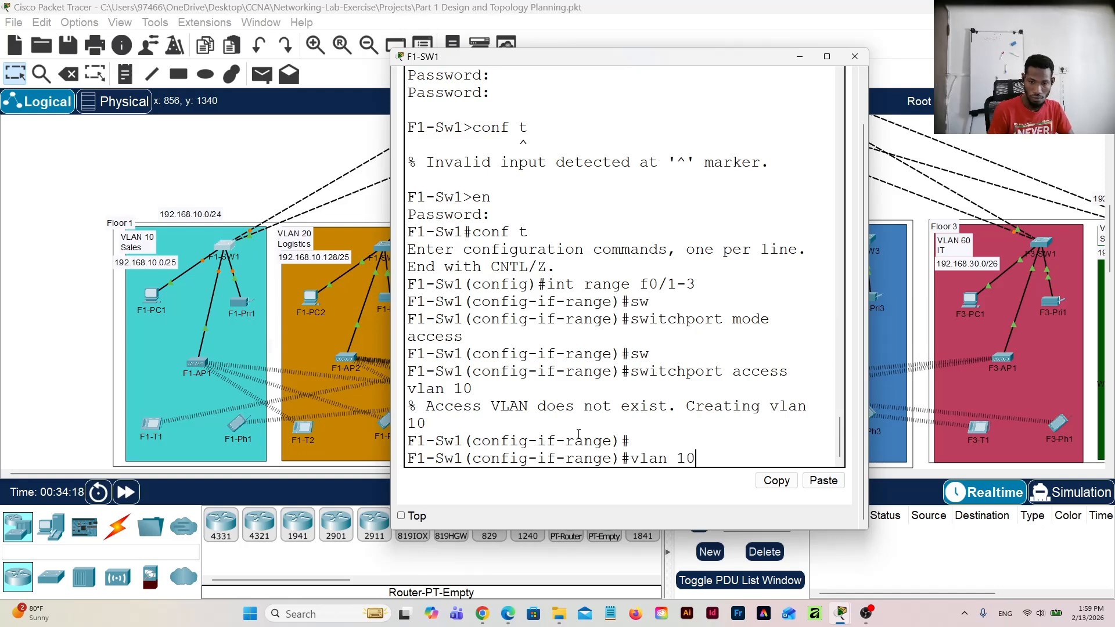
pyautogui.press('Return')
pyautogui.write('name')
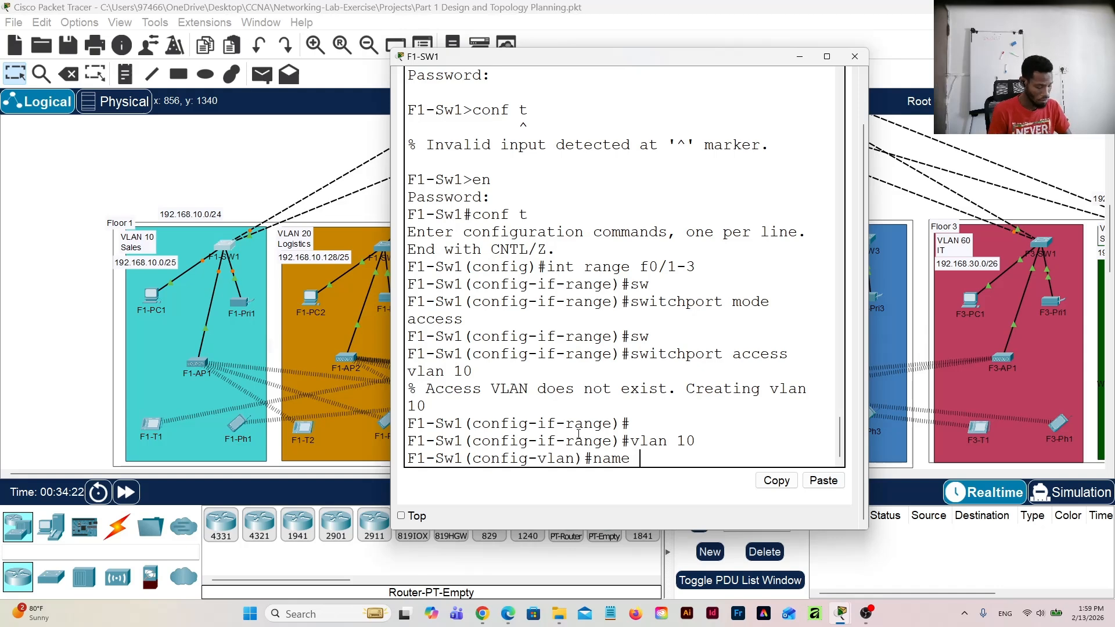
pyautogui.write(' Sales')
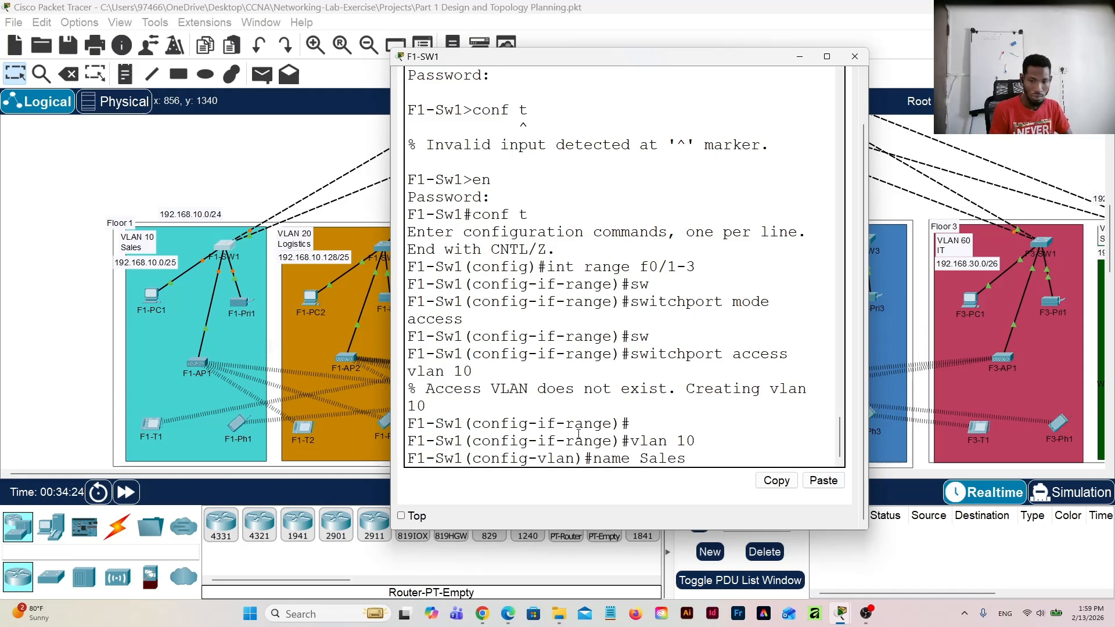
pyautogui.write('\\')
pyautogui.press('Return')
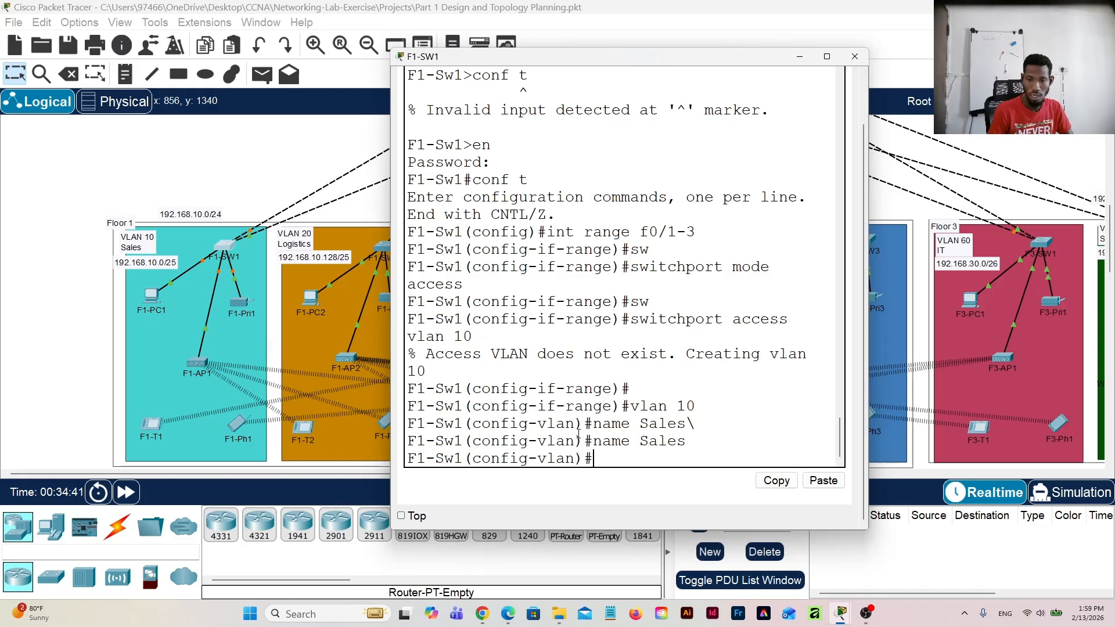
pyautogui.press('Return')
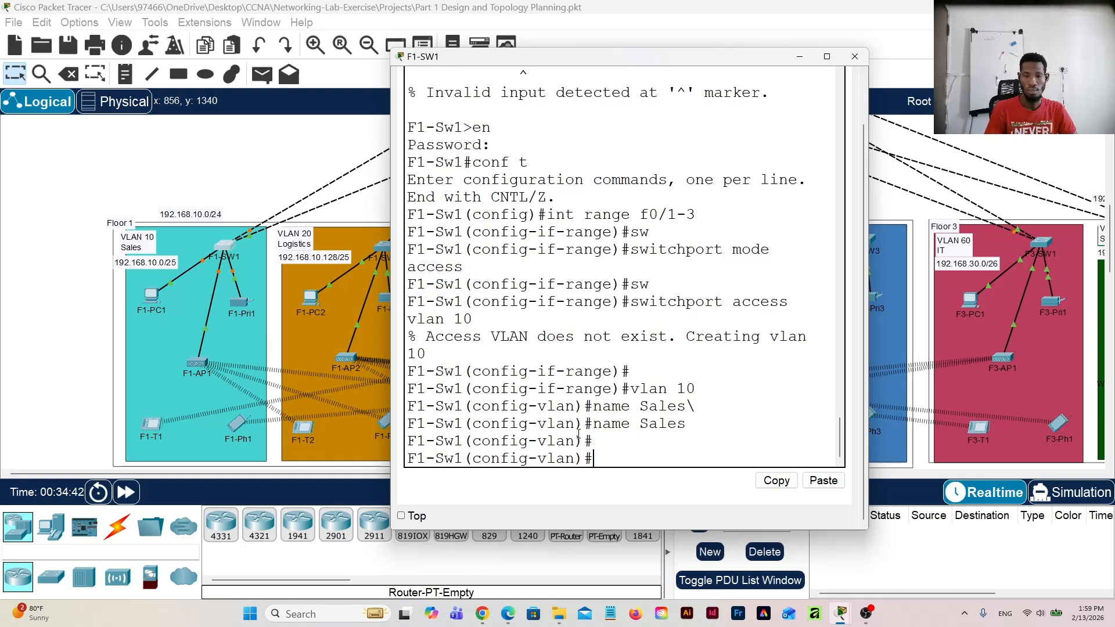
# Step: Save F1-SW1's configuration with "do write" and close the switch's window
pyautogui.write('do')
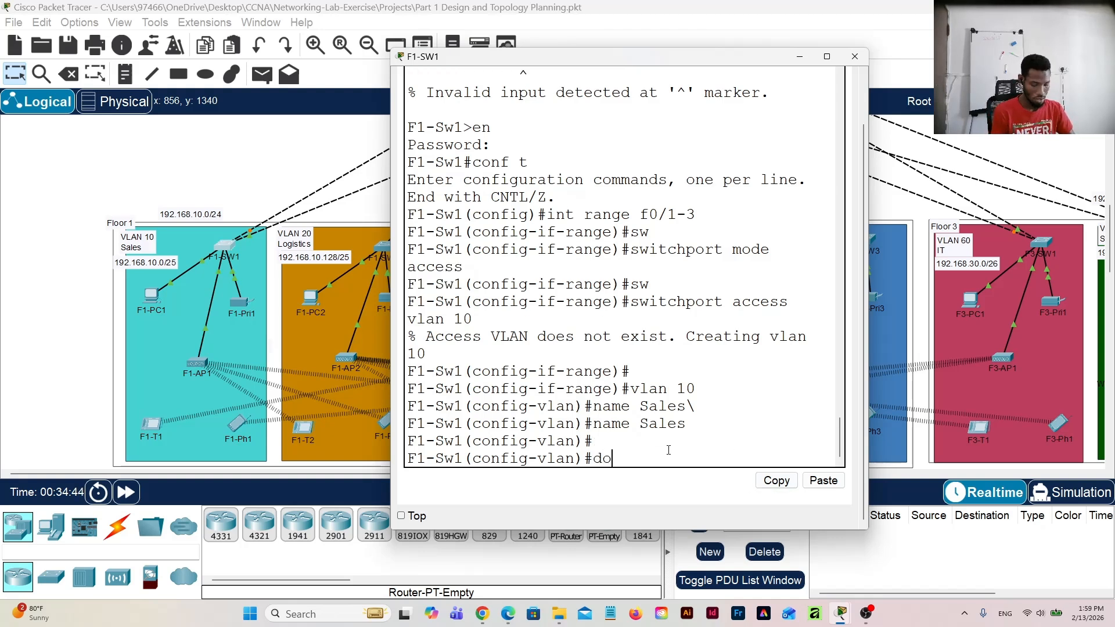
pyautogui.write(' wri')
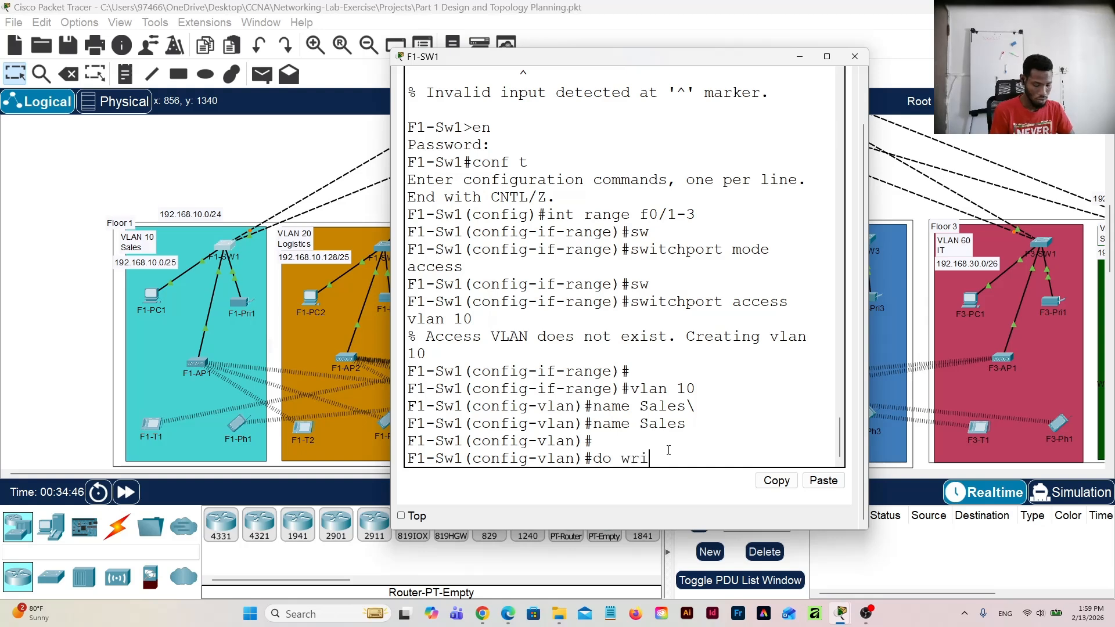
pyautogui.write('te')
pyautogui.press('Return')
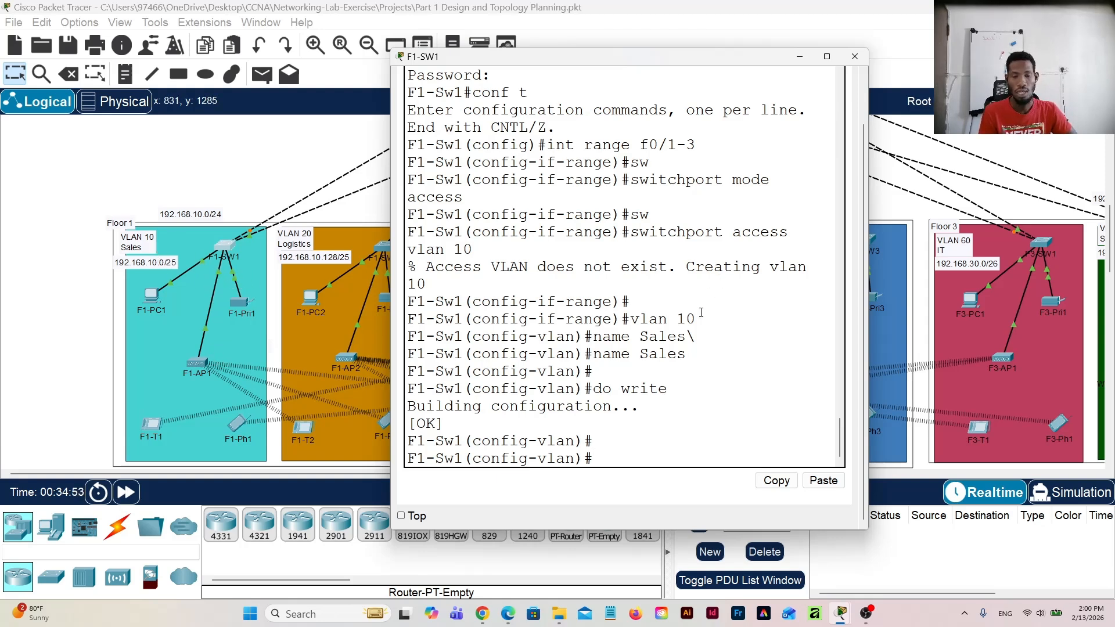
pyautogui.moveTo(698, 319); pyautogui.dragTo(593, 319)
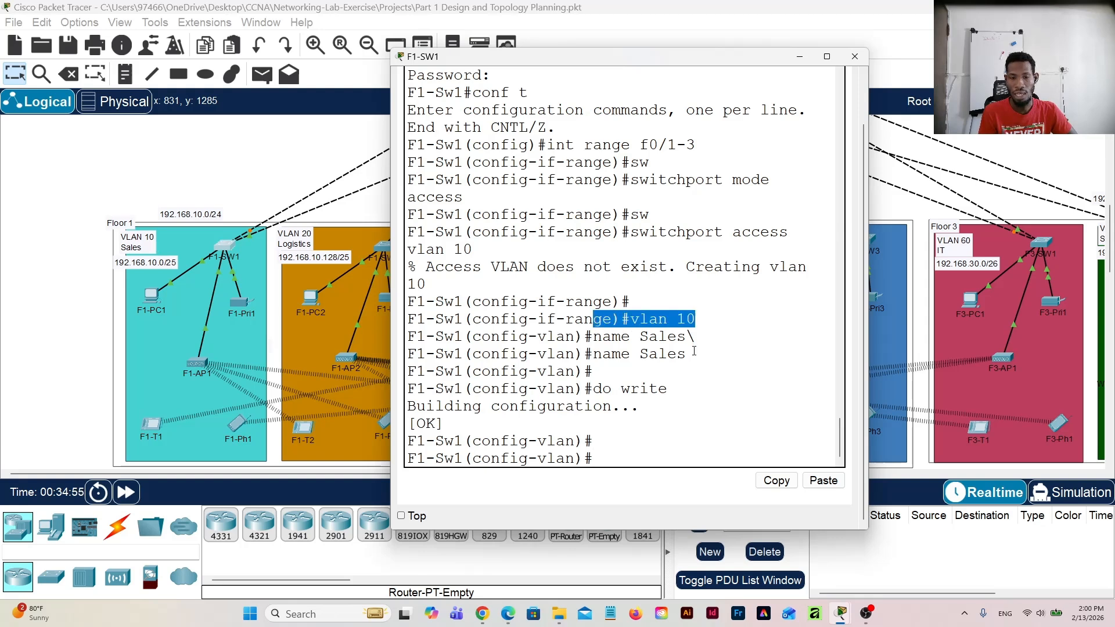
pyautogui.moveTo(688, 354); pyautogui.dragTo(586, 355)
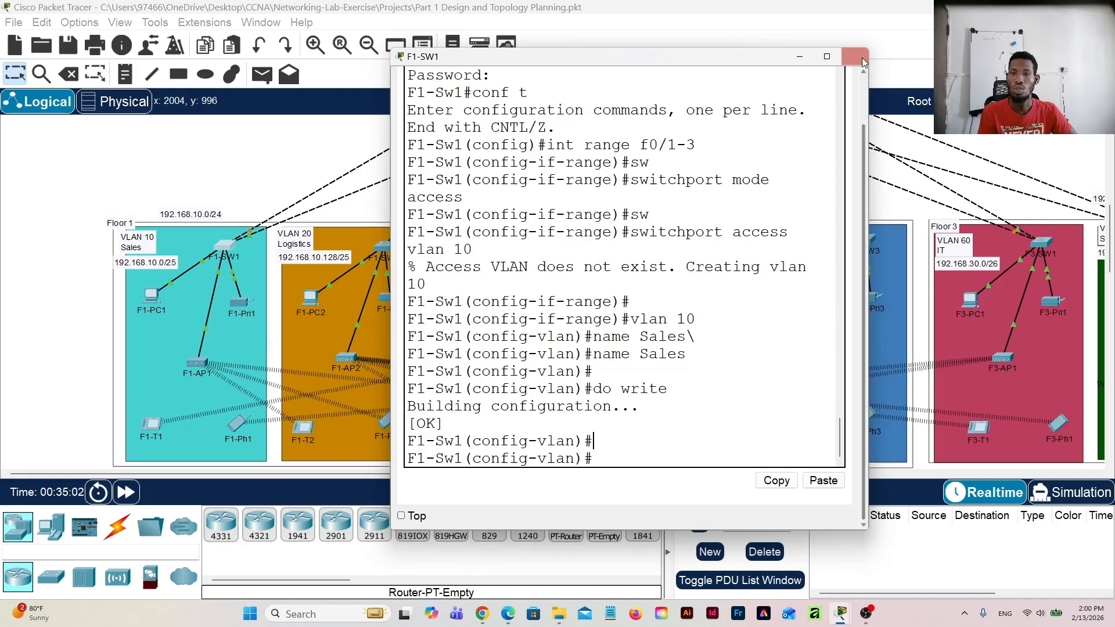
pyautogui.click(855, 57)
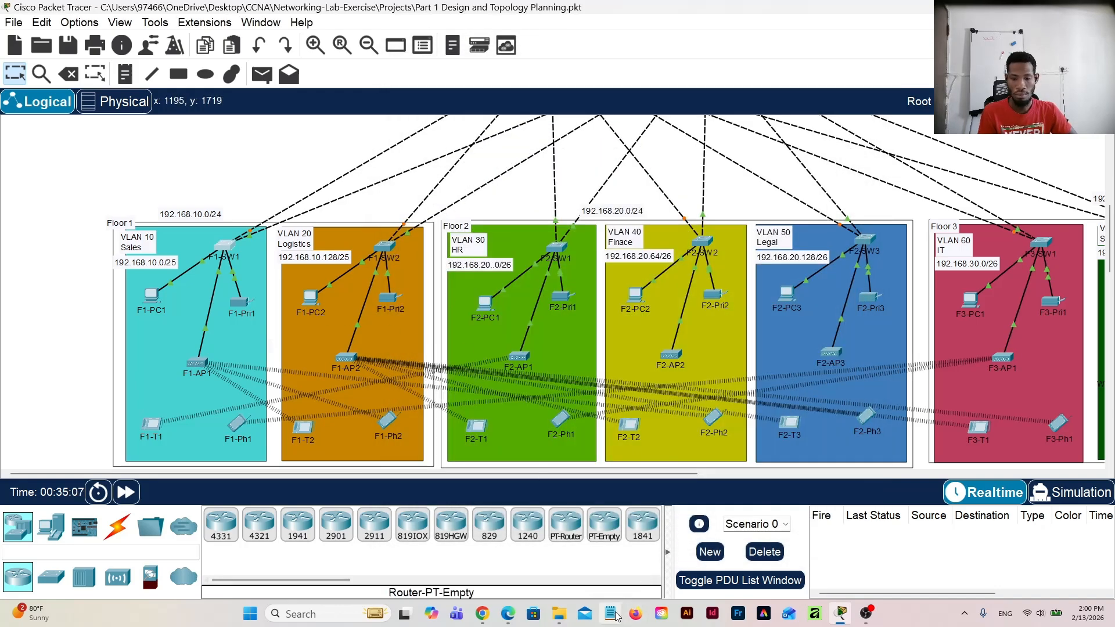
# Step: Switch to Notepad and write the port commands "int range f0\1-3", "switchport mode access" and "switchport access vlan 20" on separate lines
pyautogui.click(612, 615)
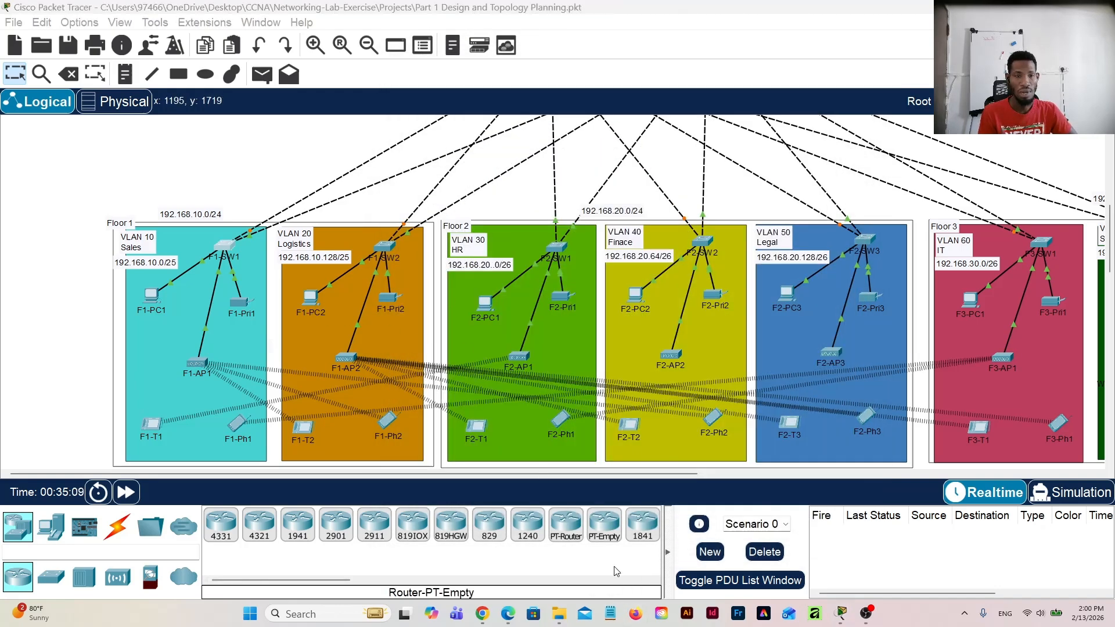
pyautogui.write('int ')
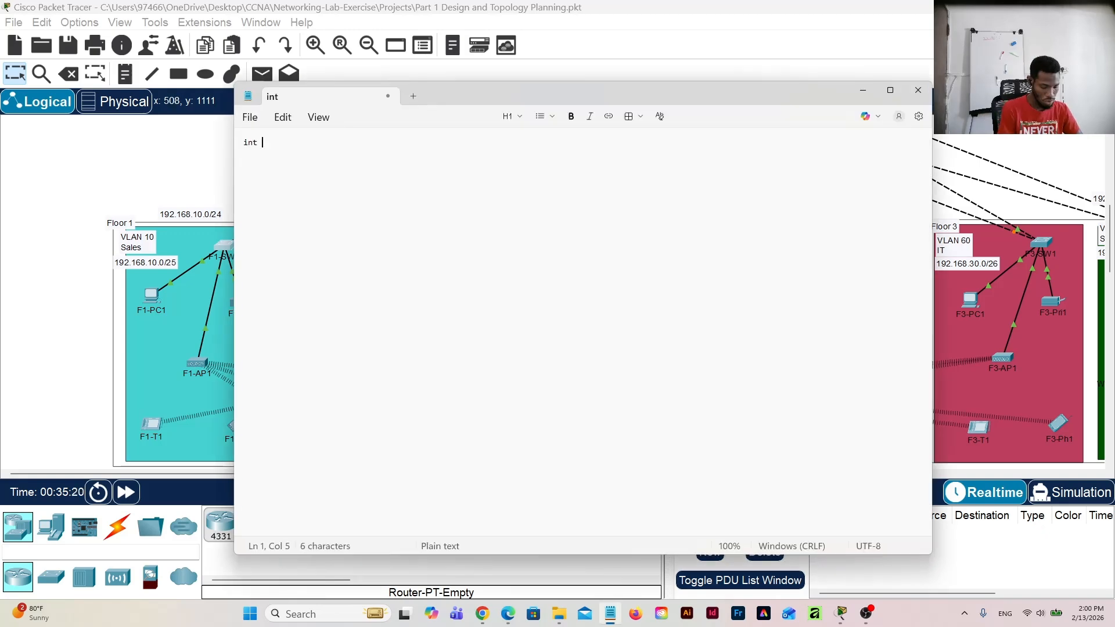
pyautogui.write('range f0\\1-3')
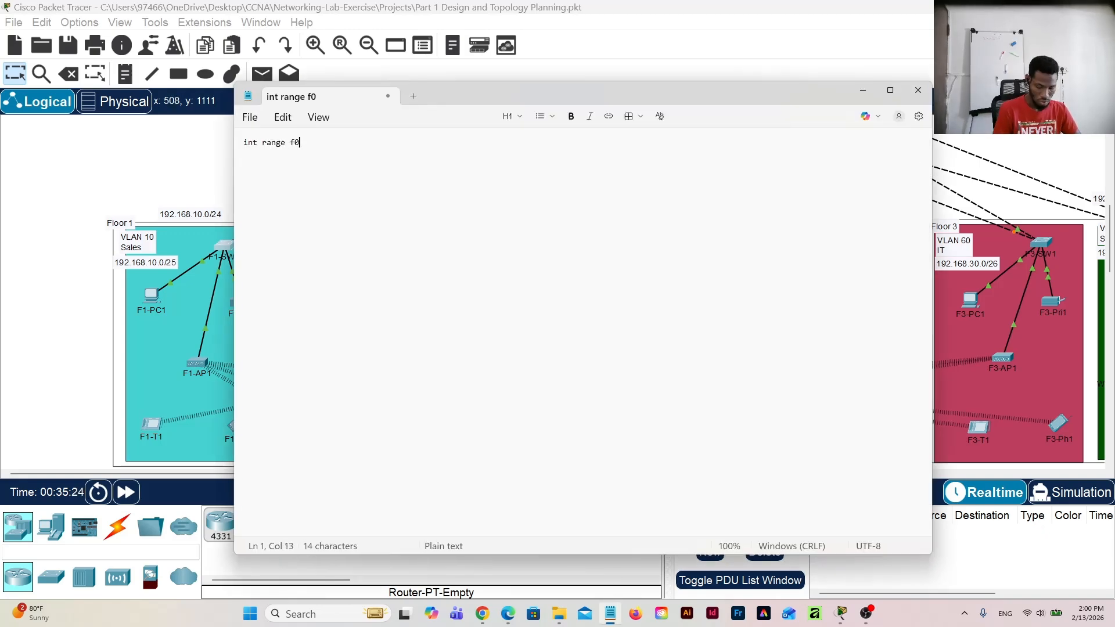
pyautogui.press('Return')
pyautogui.write('switchport mode access')
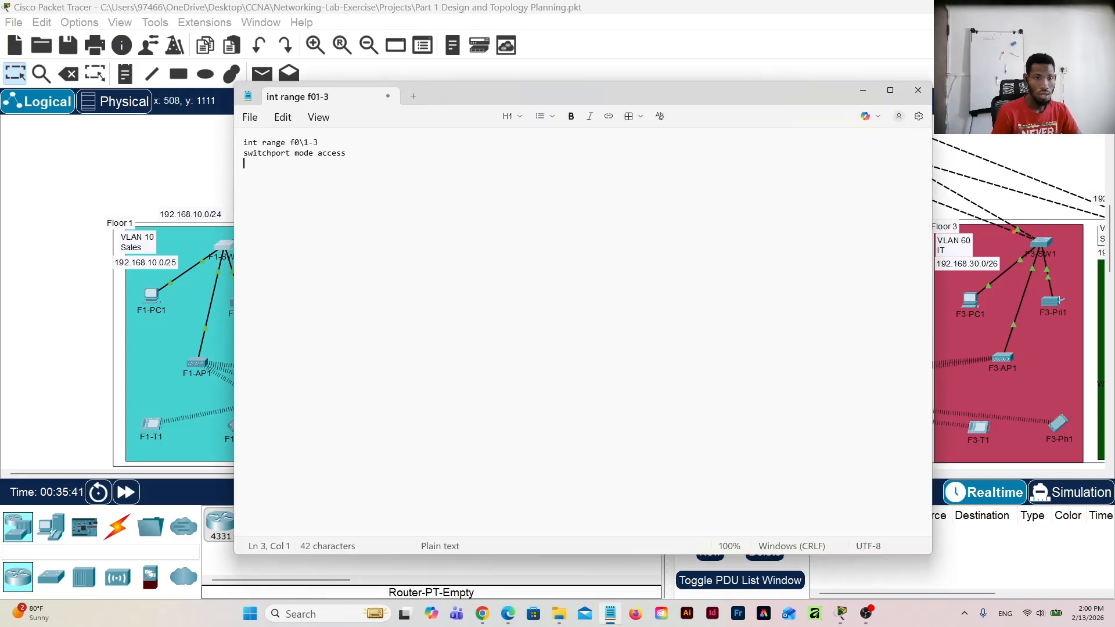
pyautogui.press('Return')
pyautogui.write('switchport access vlan 20')
pyautogui.press('Return')
# Step: Add the lines "vlan 20", "name Logistics" and, after a blank line, "do write memory" to the Notepad command script
pyautogui.write('vlan 20')
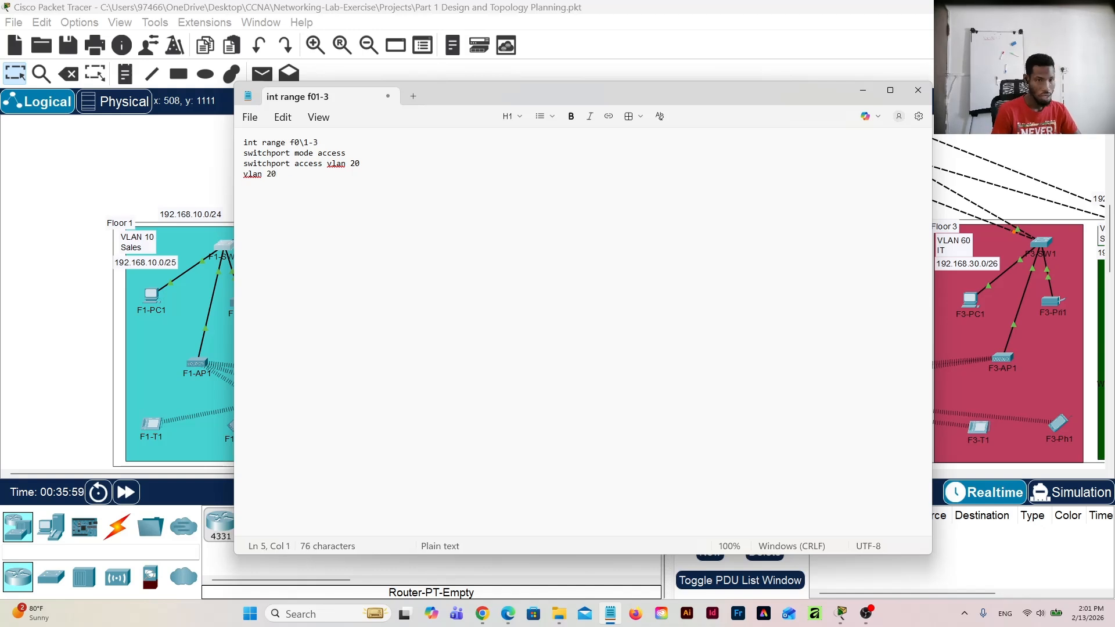
pyautogui.press('Return')
pyautogui.write('name Logistics')
pyautogui.press('Return')
pyautogui.press('Return')
pyautogui.write('do write memory')
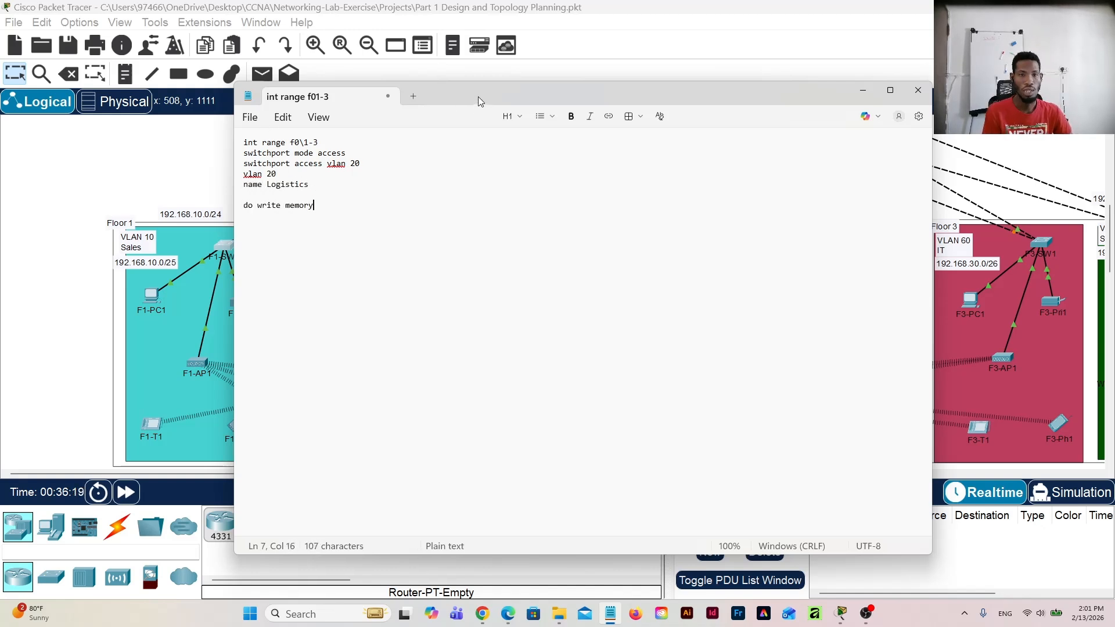
# Step: Select the complete VLAN 20 command script in Notepad and switch back to the Packet Tracer topology
pyautogui.moveTo(479, 96); pyautogui.dragTo(602, 82)
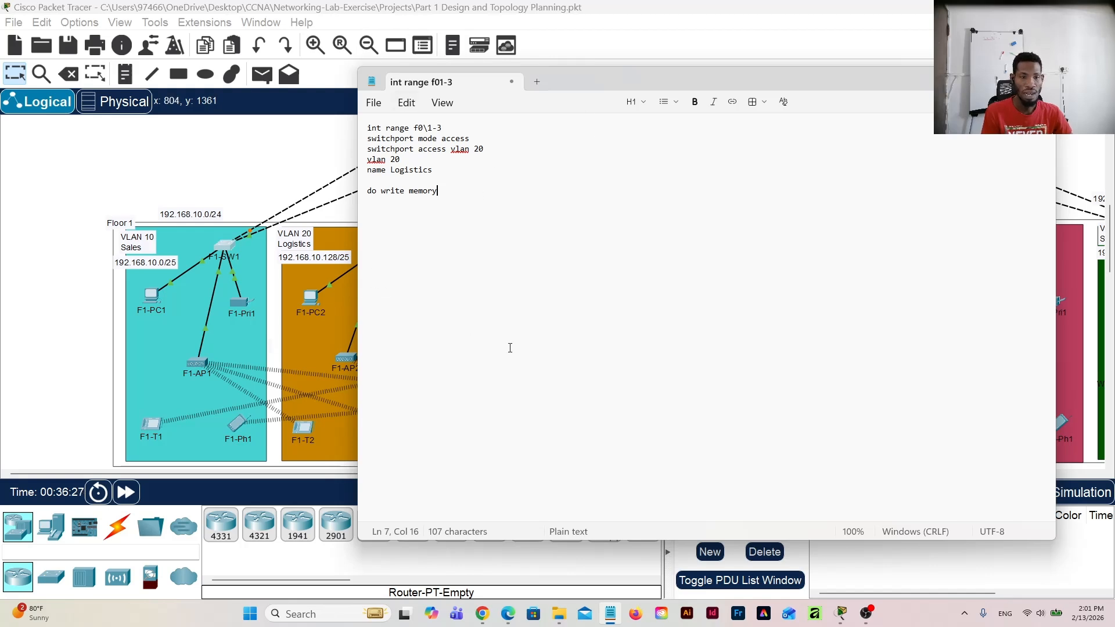
pyautogui.doubleClick(477, 151)
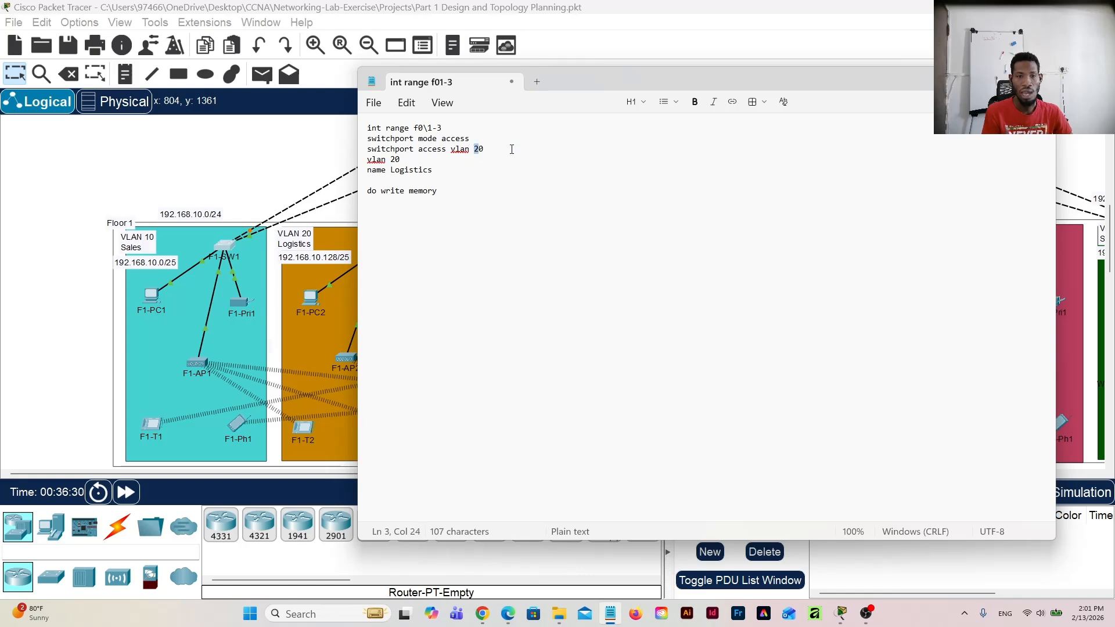
pyautogui.moveTo(392, 171); pyautogui.dragTo(447, 178)
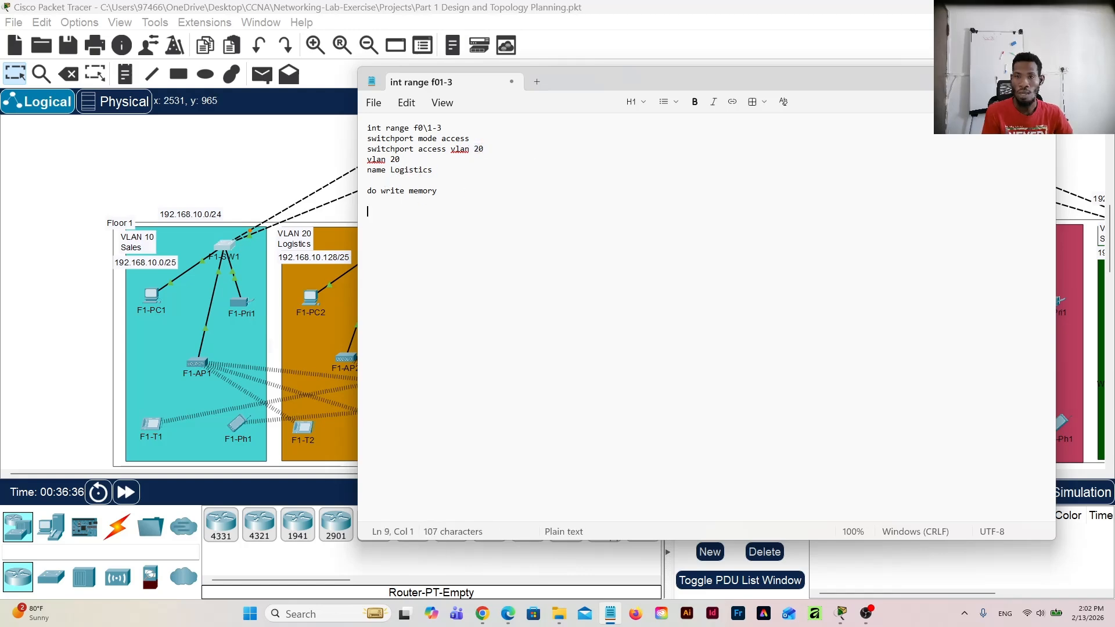
pyautogui.click(989, 80)
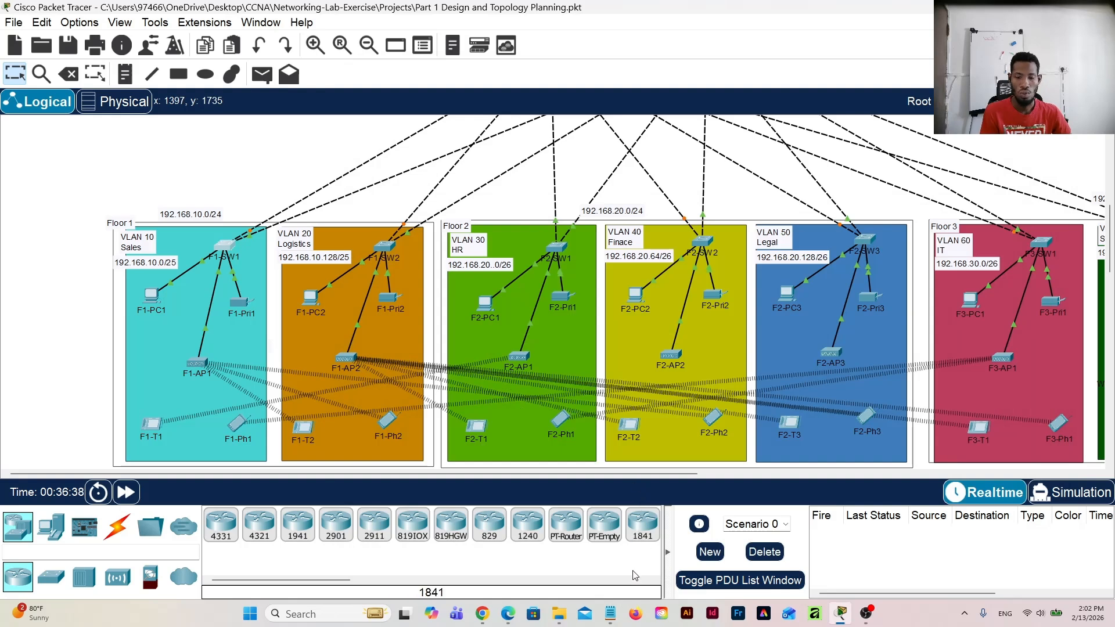
pyautogui.click(610, 614)
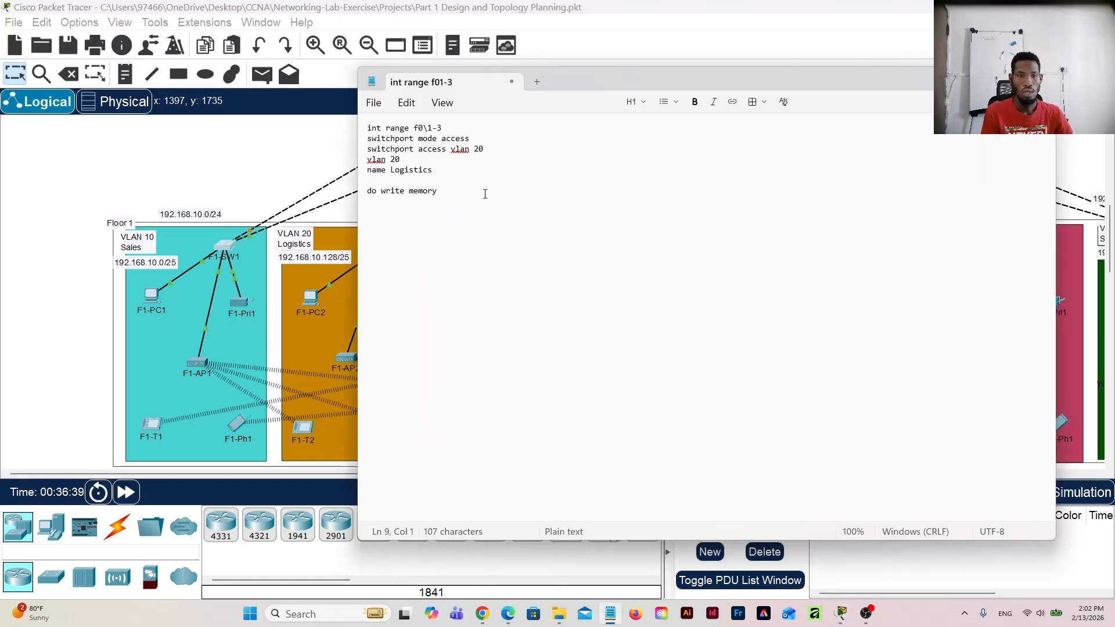
pyautogui.moveTo(419, 201); pyautogui.dragTo(363, 127)
pyautogui.hotkey('ctrl', 'c')
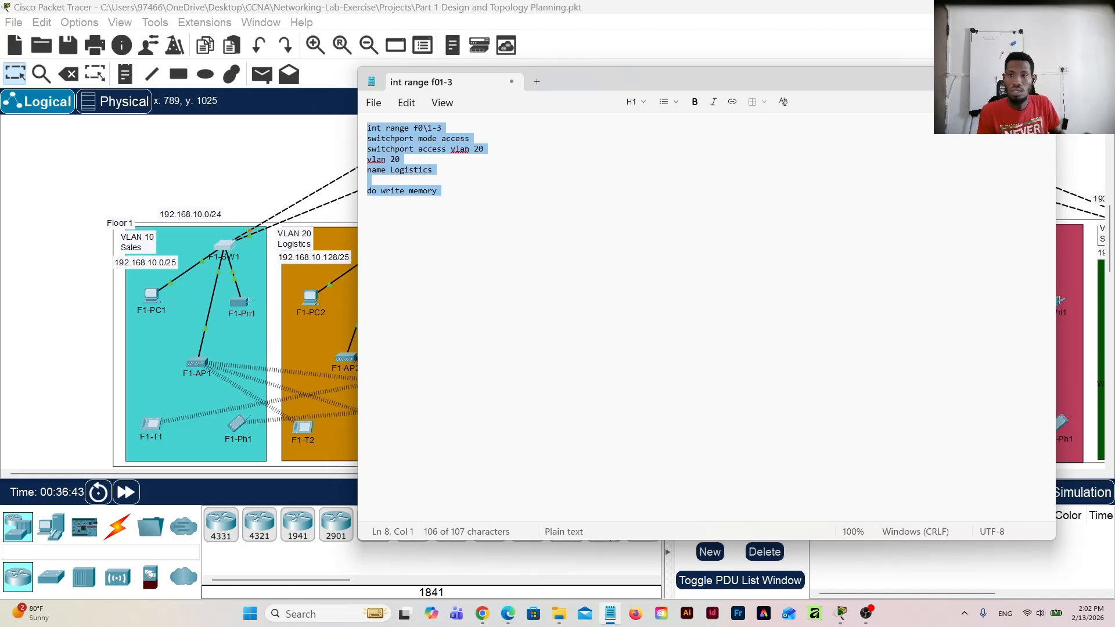
pyautogui.click(346, 156)
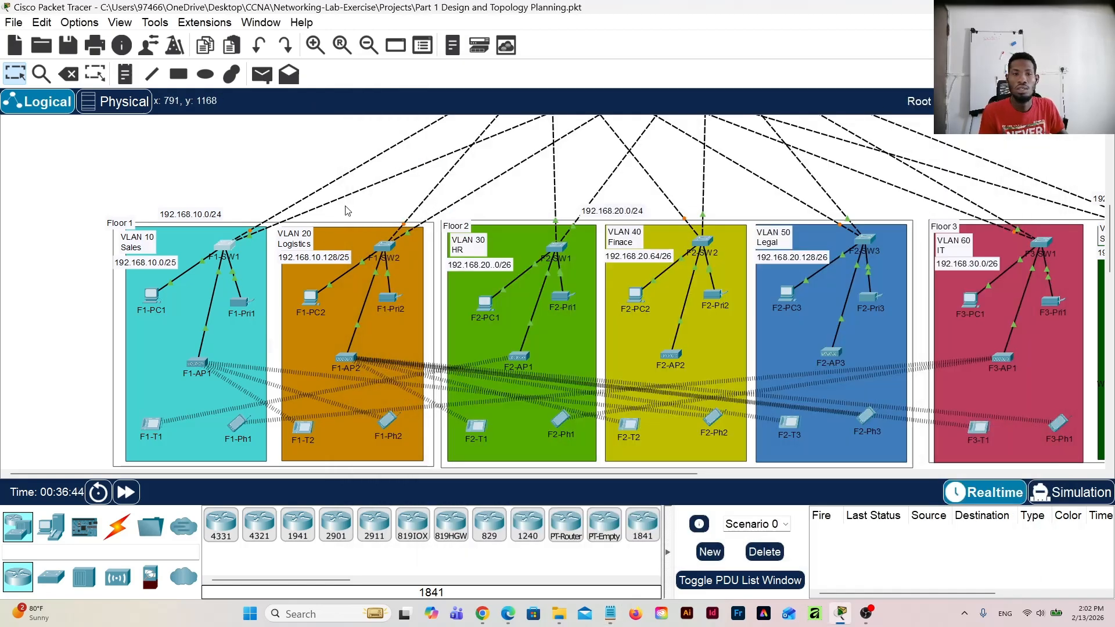
# Step: Open F1-SW2's command line in FastEthernet0/1 configuration mode and try to run the copied VLAN 20 script there
pyautogui.click(384, 248)
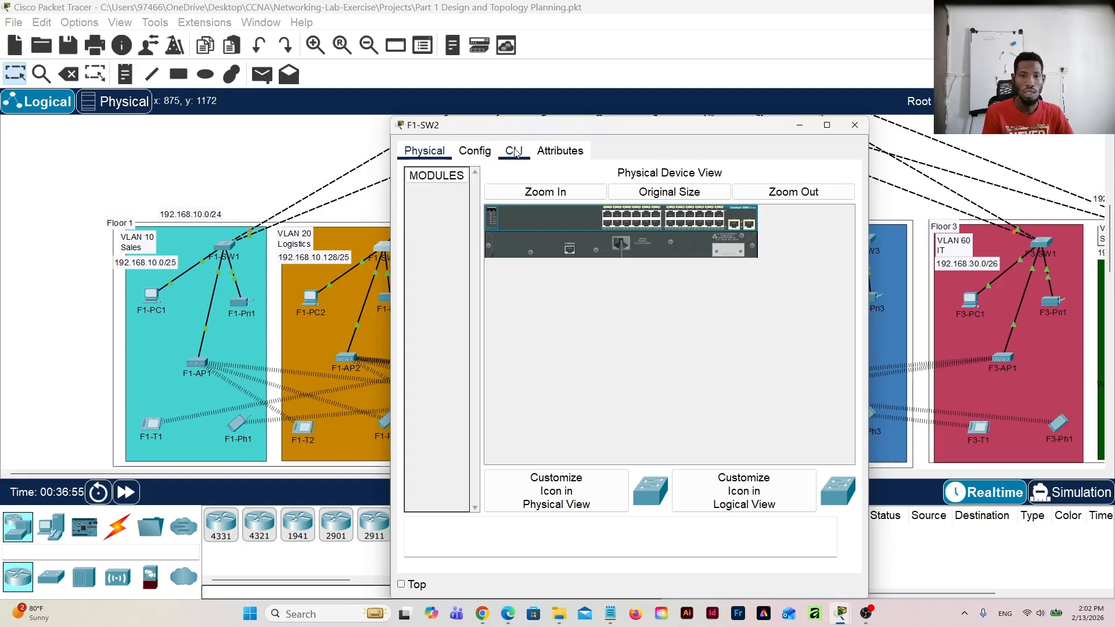
pyautogui.click(476, 151)
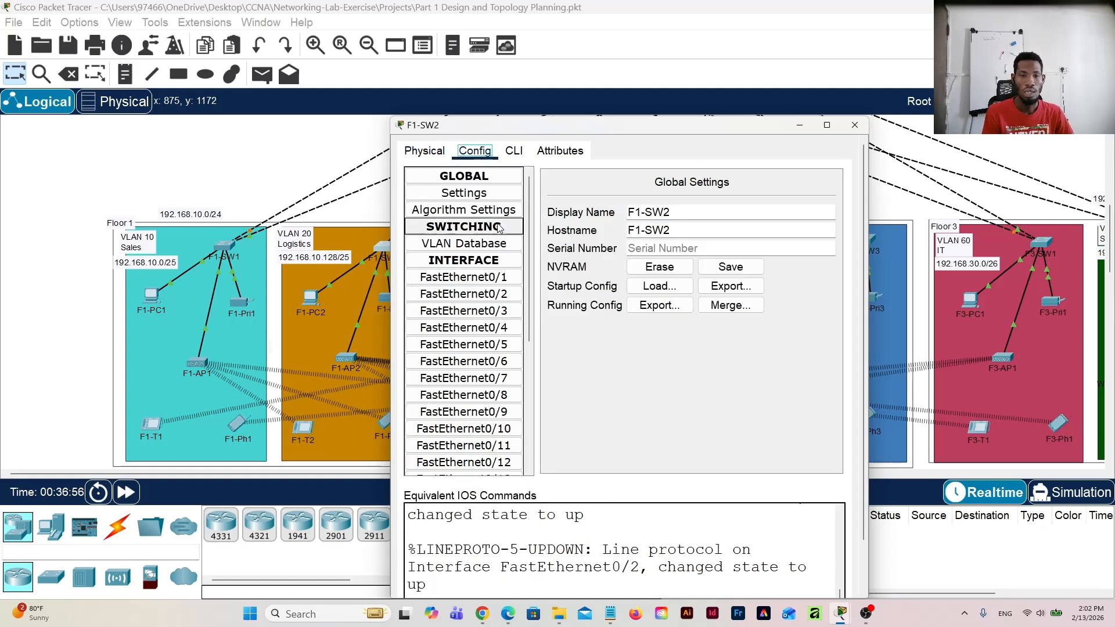
pyautogui.click(481, 282)
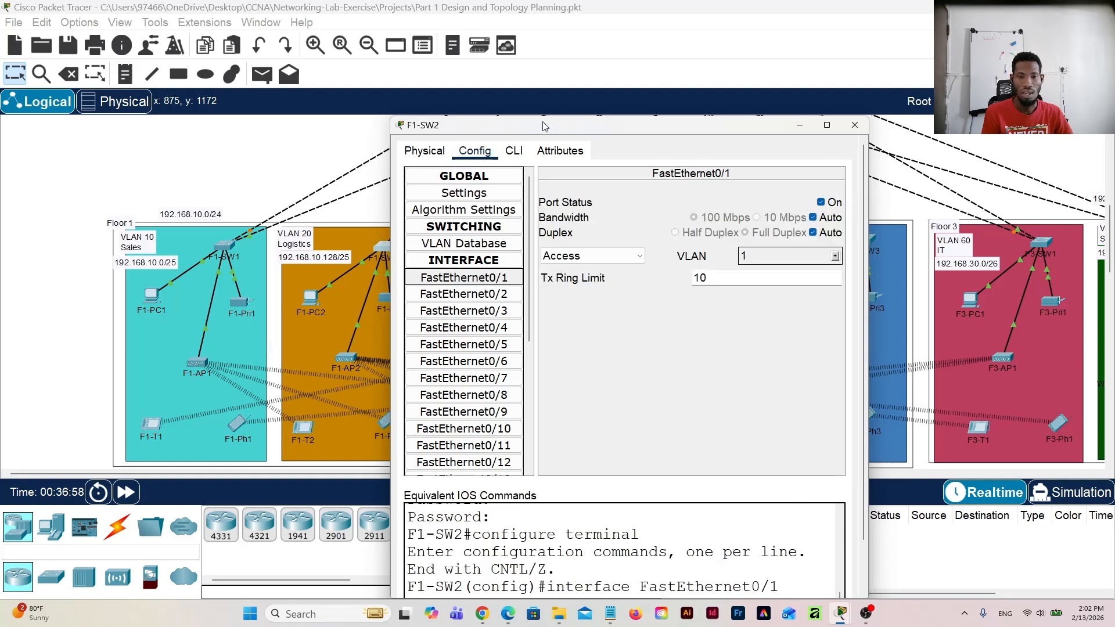
pyautogui.click(512, 152)
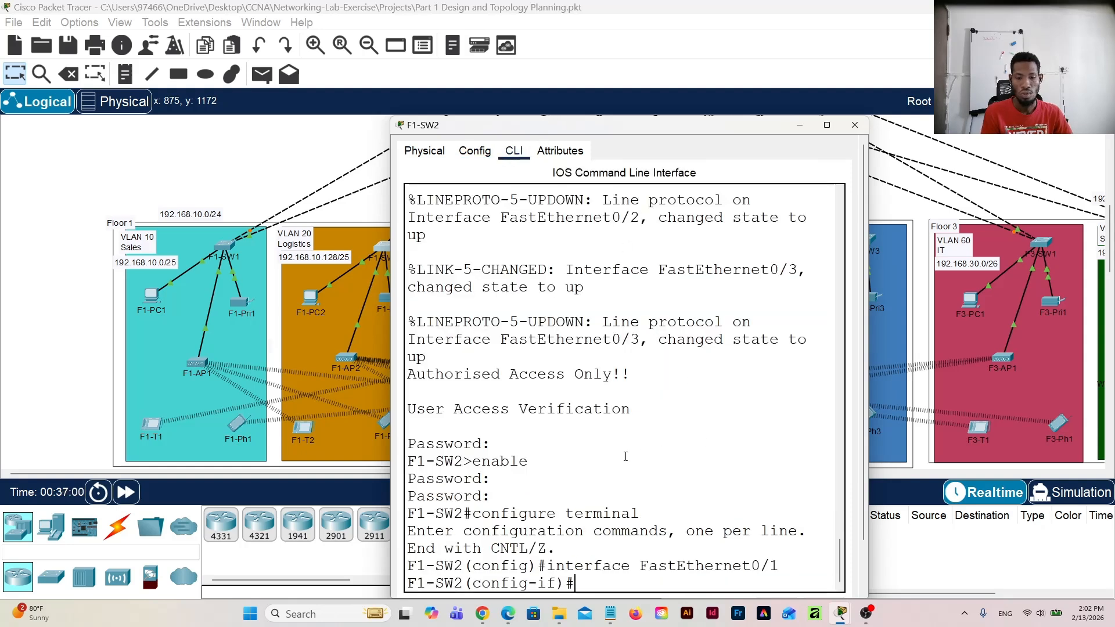
pyautogui.scroll(-2, 626, 505)
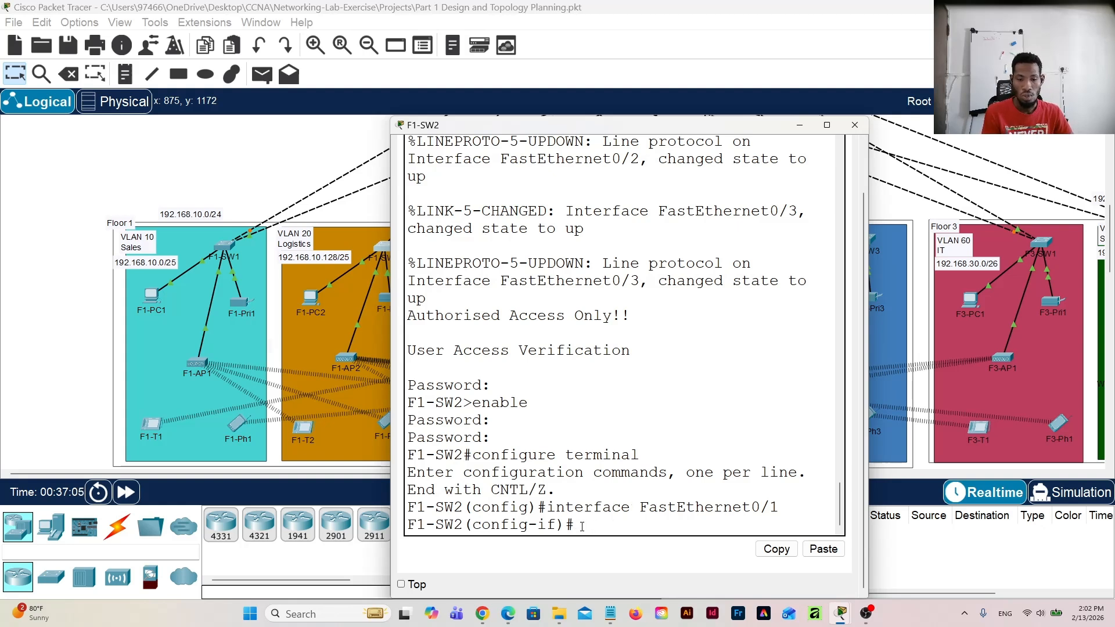
pyautogui.click(824, 549)
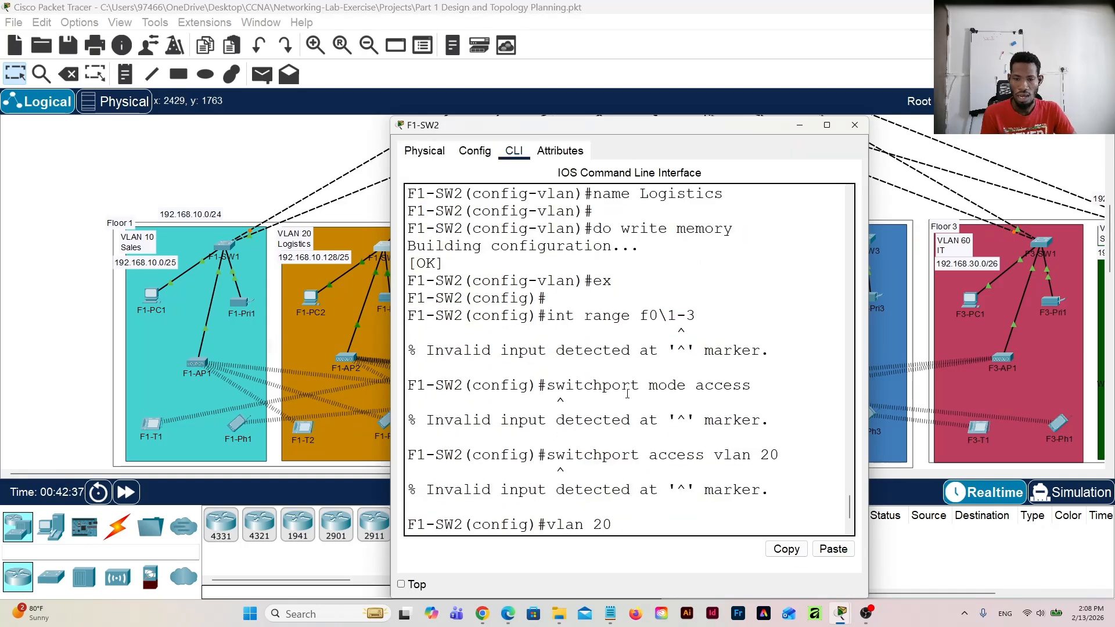
# Step: Check the backslash in F1-SW2's "int range f0\1-3" command and copy the corrected Notepad script that uses "int range f0/1-3"
pyautogui.scroll(2, 630, 393)
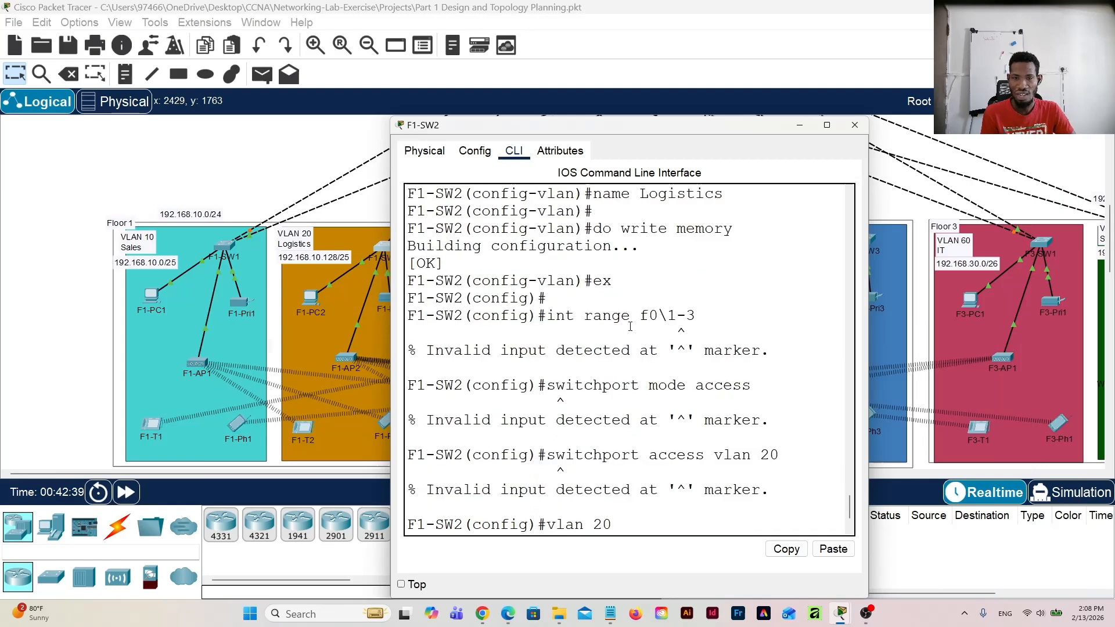
pyautogui.scroll(3, 639, 326)
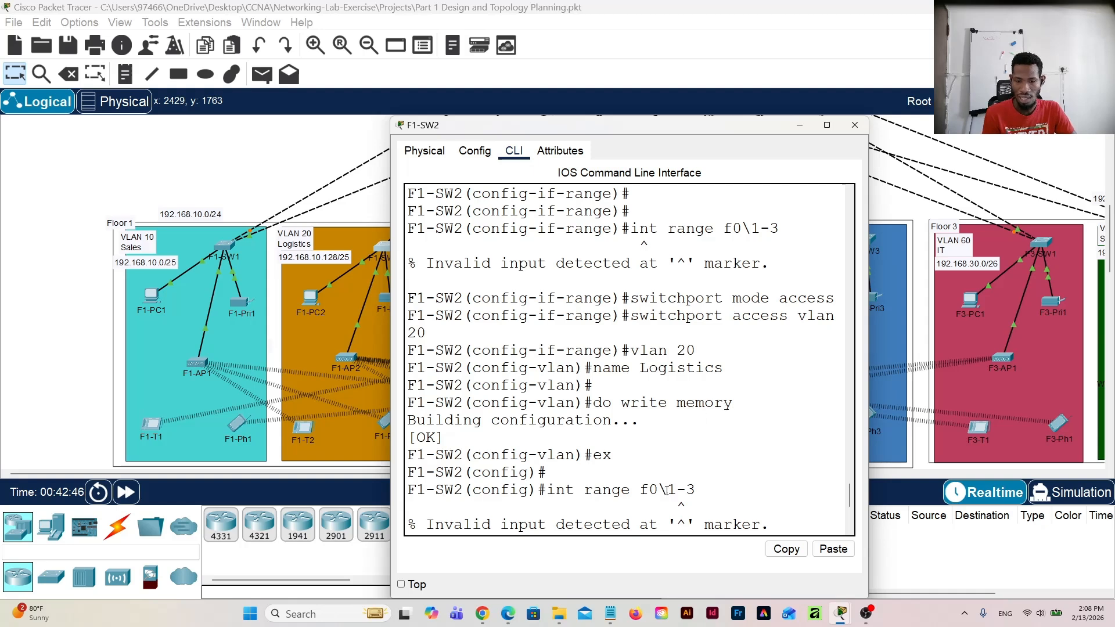
pyautogui.moveTo(670, 490)
pyautogui.mouseDown()
pyautogui.moveTo(650, 490)
pyautogui.moveTo(659, 490)
pyautogui.mouseUp()
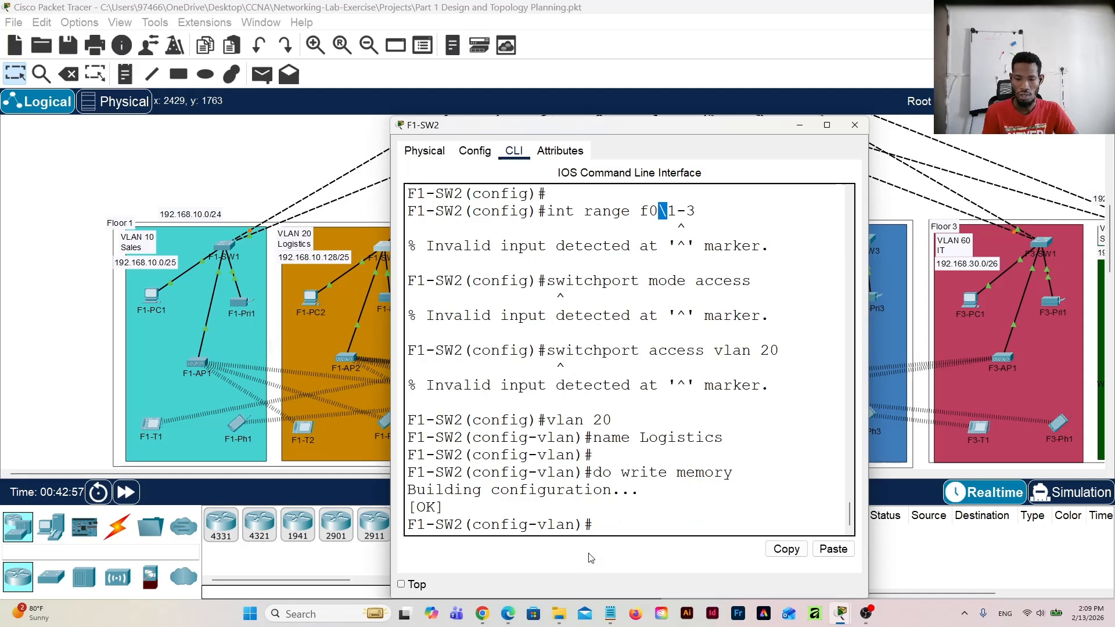
pyautogui.click(610, 614)
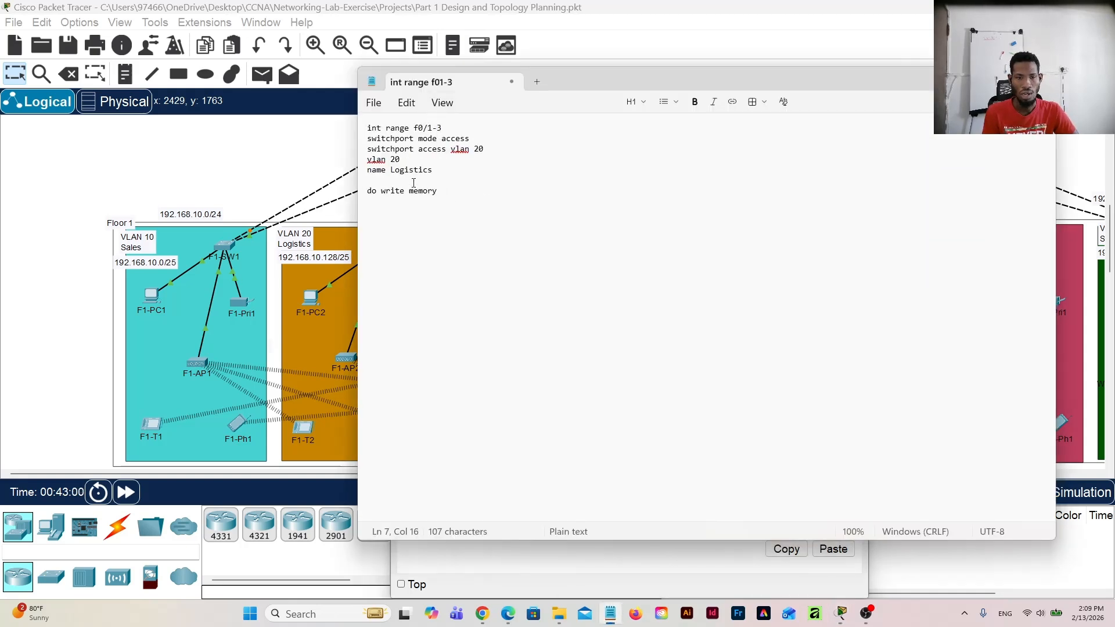
pyautogui.hotkey('ctrl', 'a')
pyautogui.hotkey('ctrl', 'c')
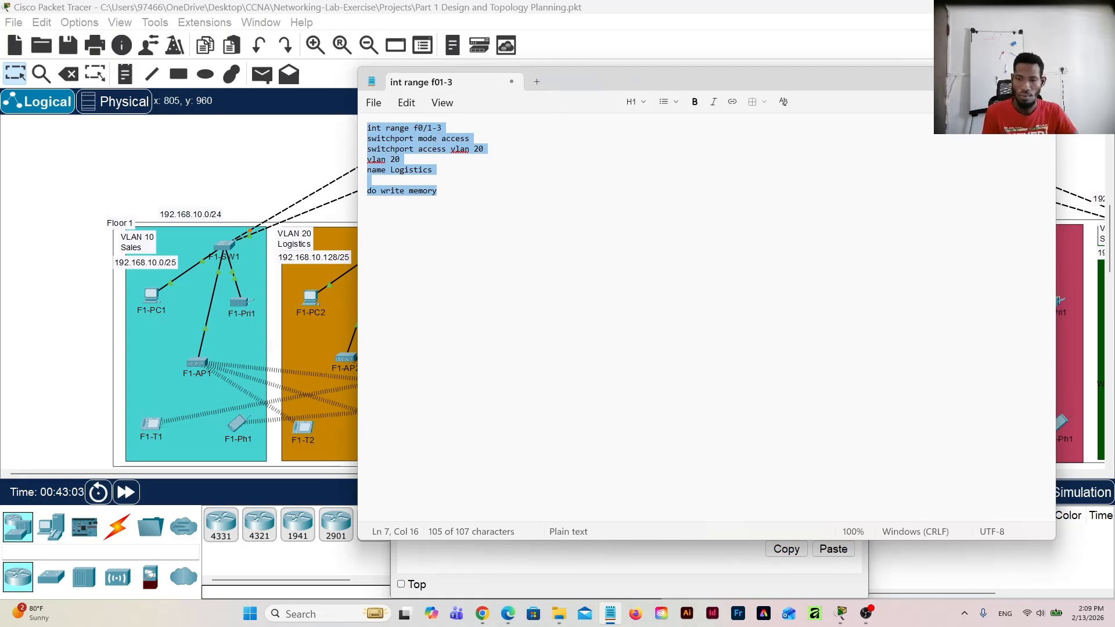
pyautogui.hotkey('alt', 'Tab')
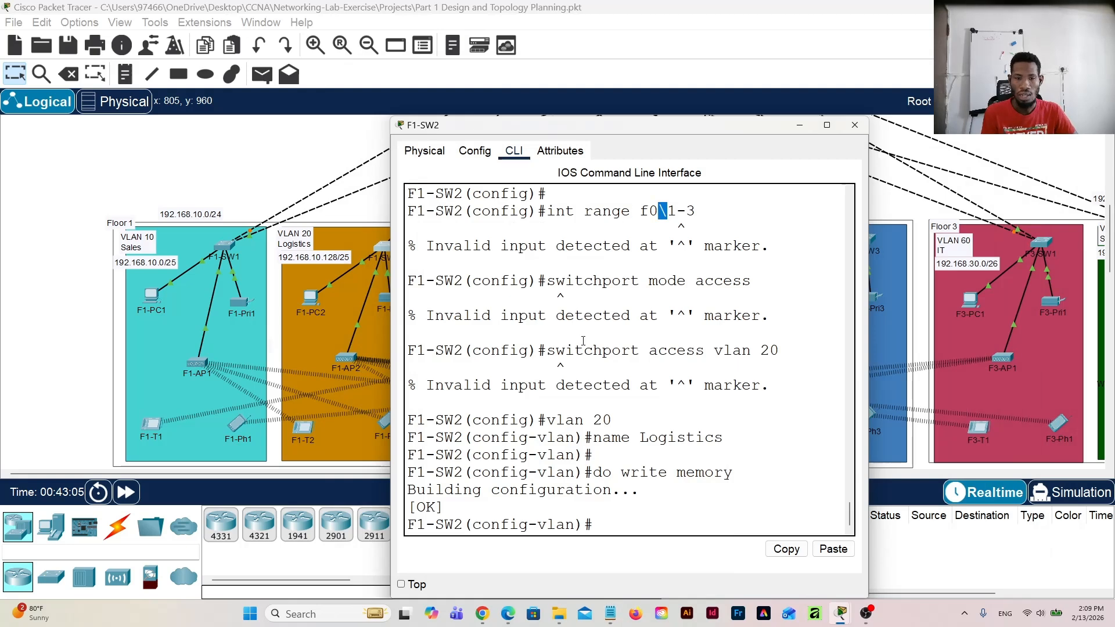
# Step: Run the corrected VLAN 20 Logistics script for ports f0/1-3 on F1-SW2 and close the switch's window
pyautogui.click(614, 525)
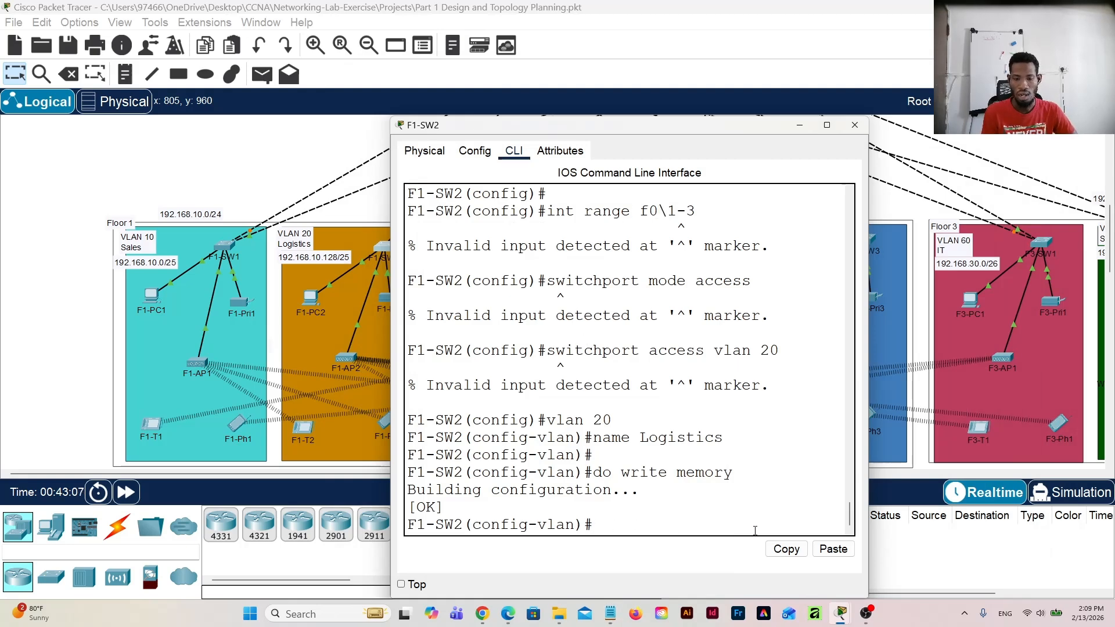
pyautogui.click(834, 549)
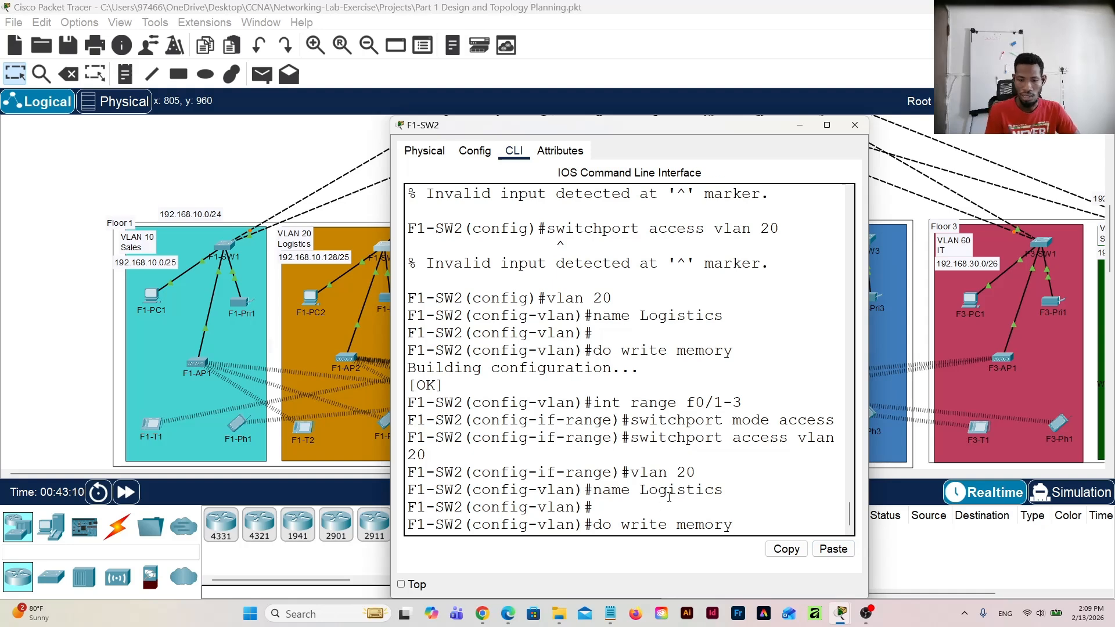
pyautogui.press('Return')
pyautogui.press('Return')
pyautogui.press('Return')
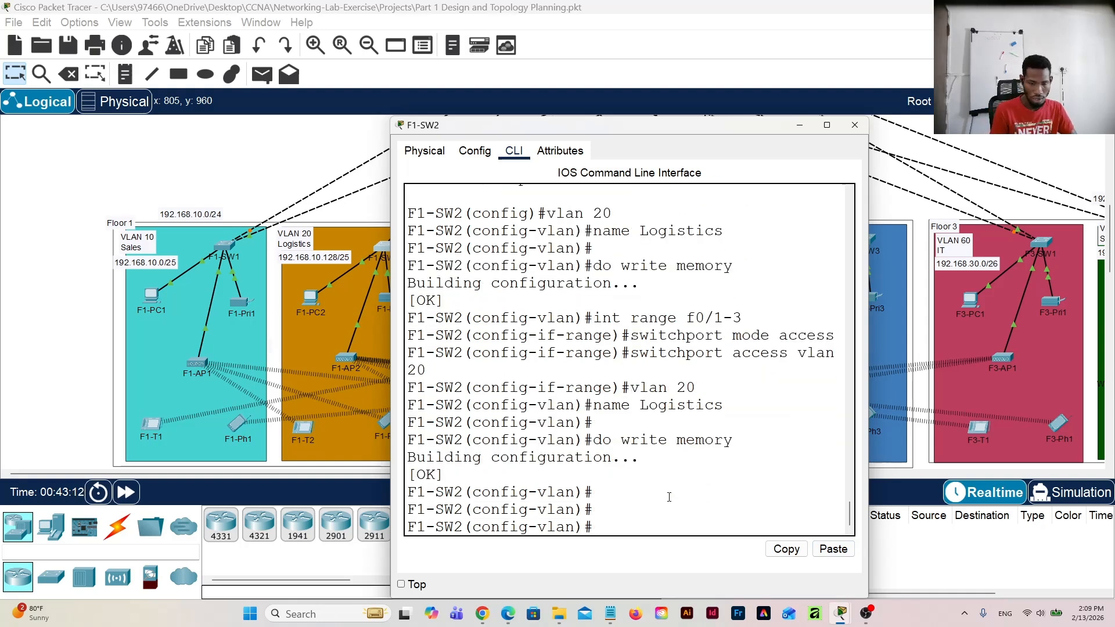
pyautogui.click(855, 127)
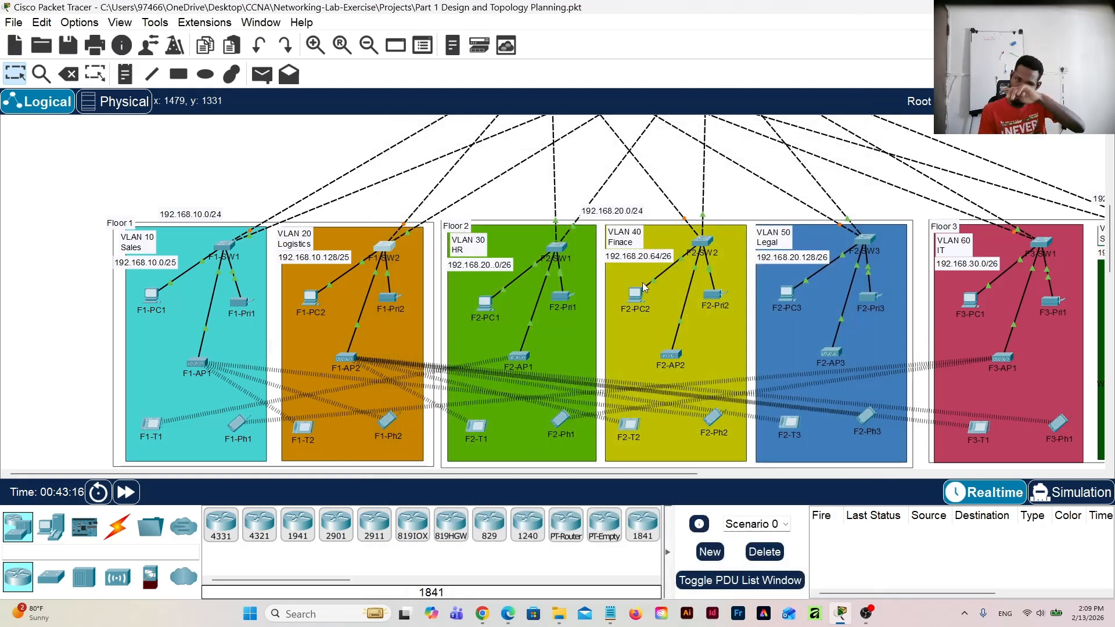
# Step: Switch to Notepad and change the VLAN number in the command script to 30
pyautogui.click(609, 617)
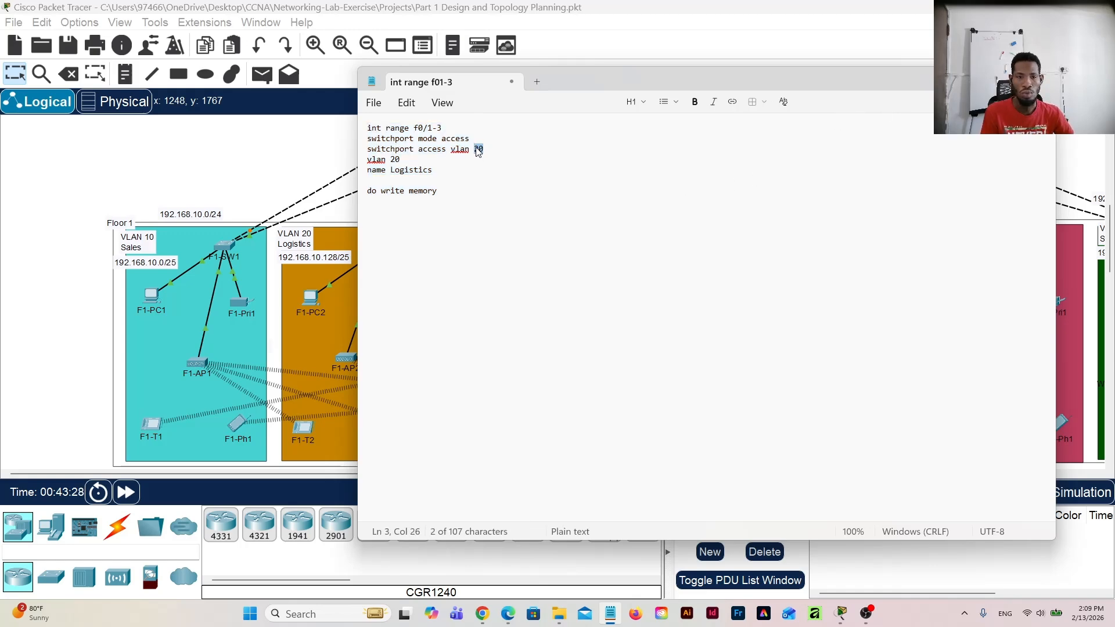
pyautogui.write('30')
pyautogui.press('Down')
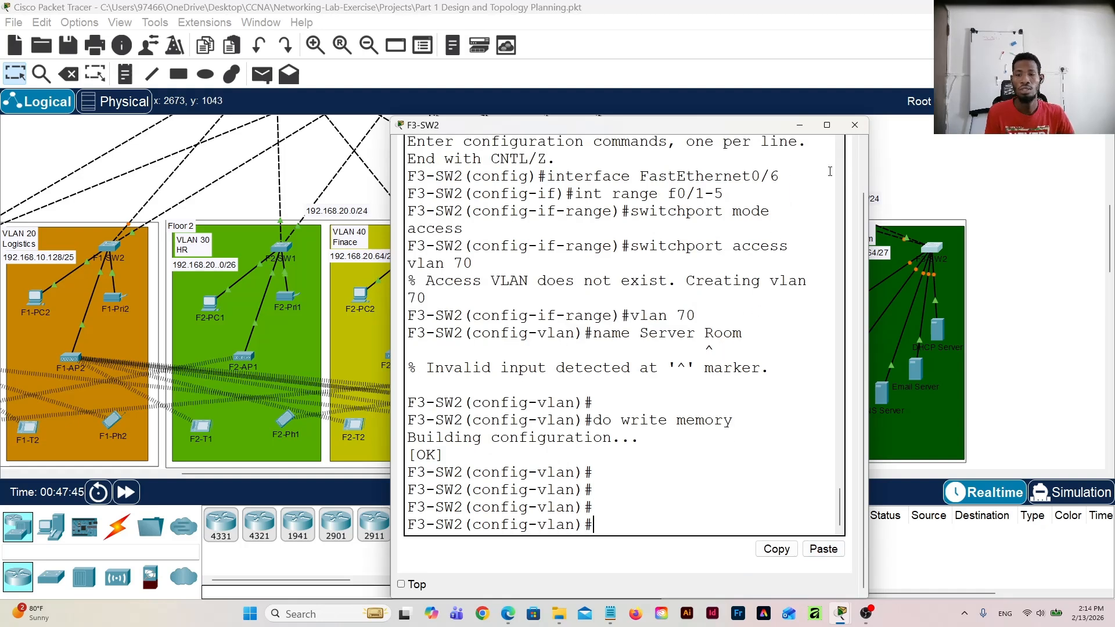
# Step: Close F3-SW2's window and check F1-SW2's VLAN port assignments with "do sh vlan bri"
pyautogui.click(855, 124)
pyautogui.moveTo(419, 473); pyautogui.dragTo(270, 463)
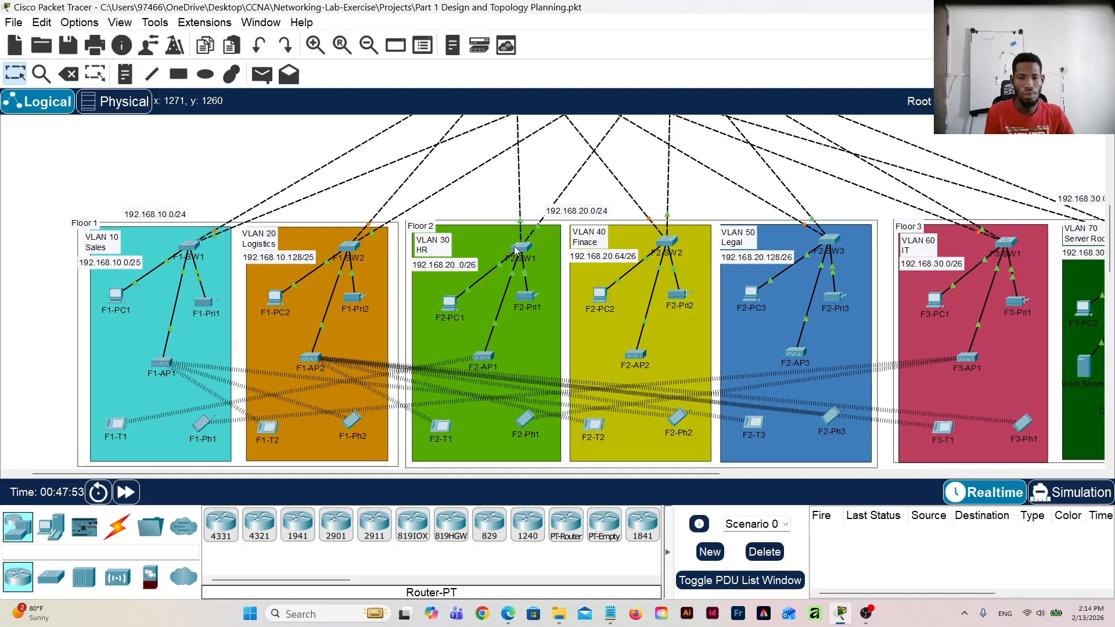
pyautogui.click(348, 250)
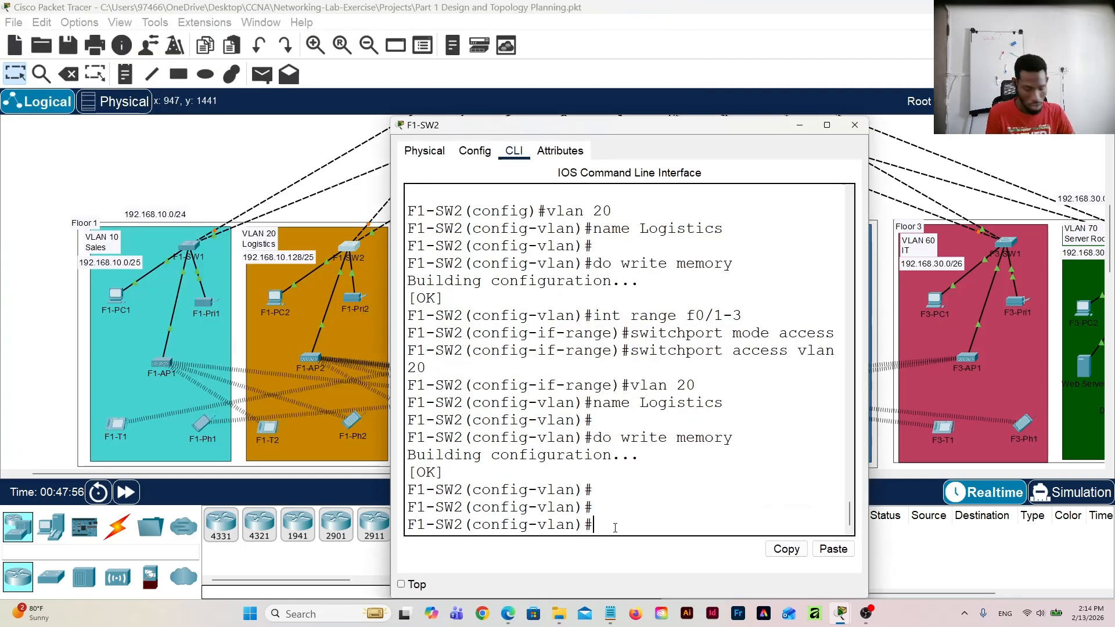
pyautogui.write('do sh ')
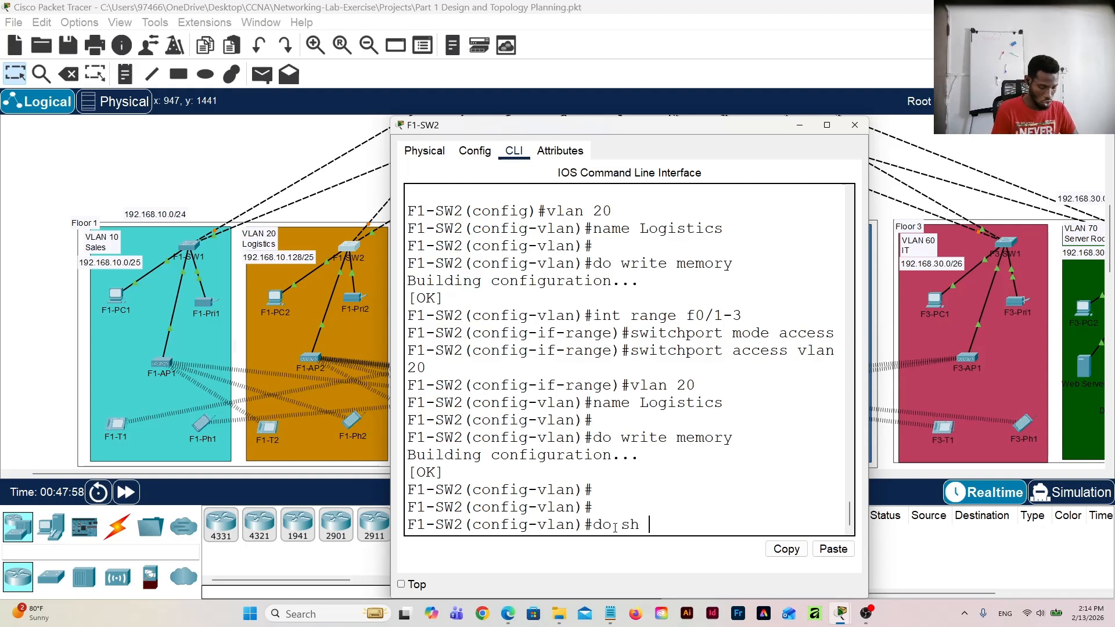
pyautogui.write('vlan bri')
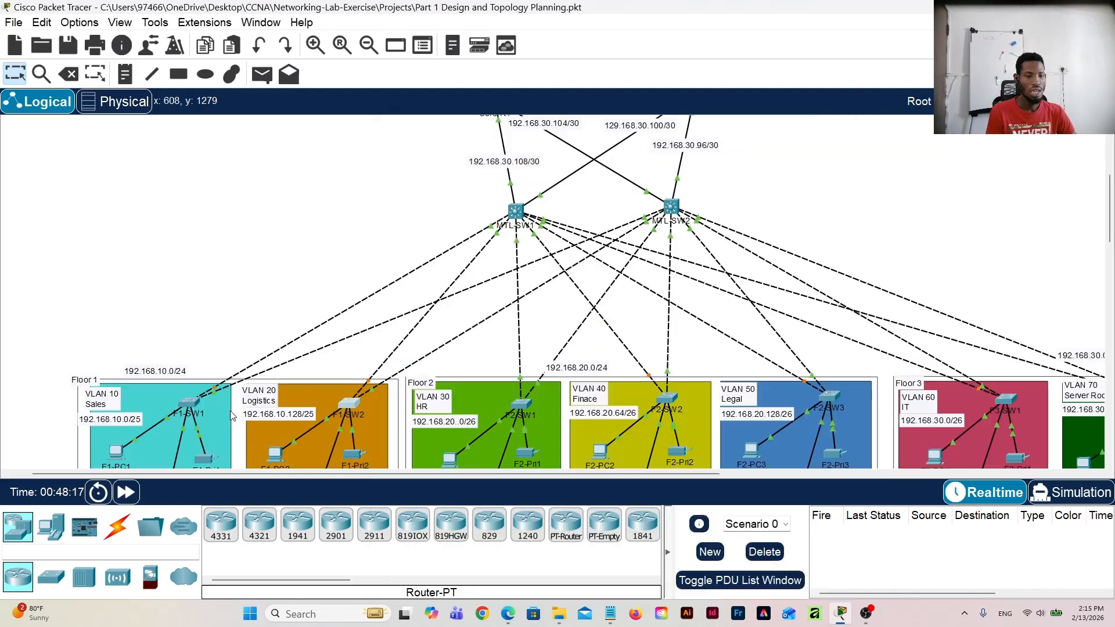
pyautogui.scroll(-3, 228, 406)
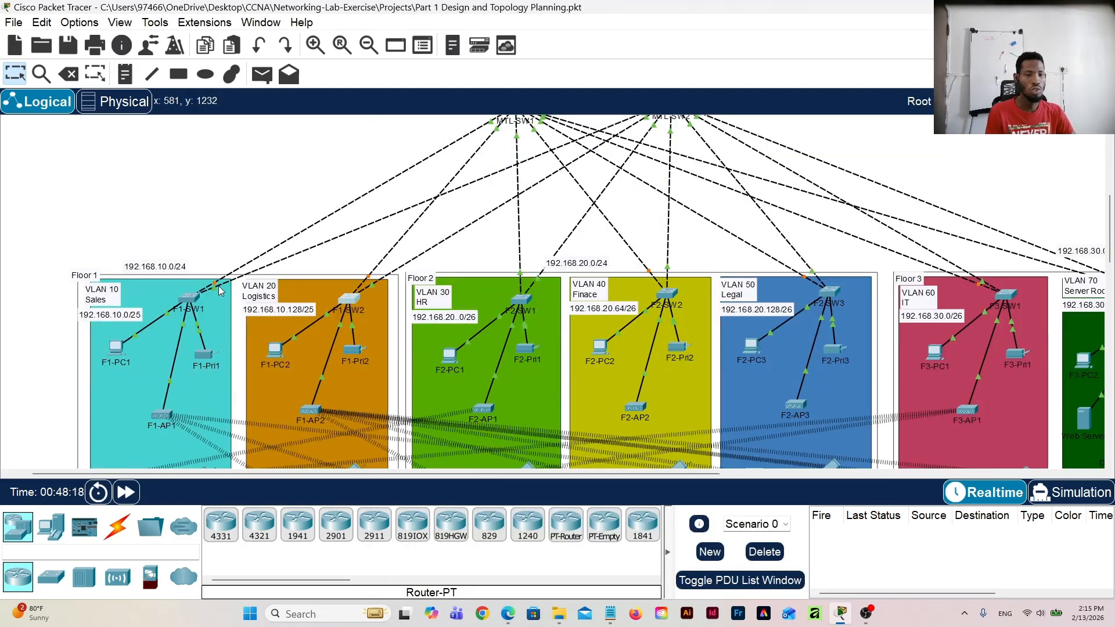
# Step: Open F1-SW1's command line and bring it into configuration mode through interface FastEthernet0/1
pyautogui.scroll(2, 440, 164)
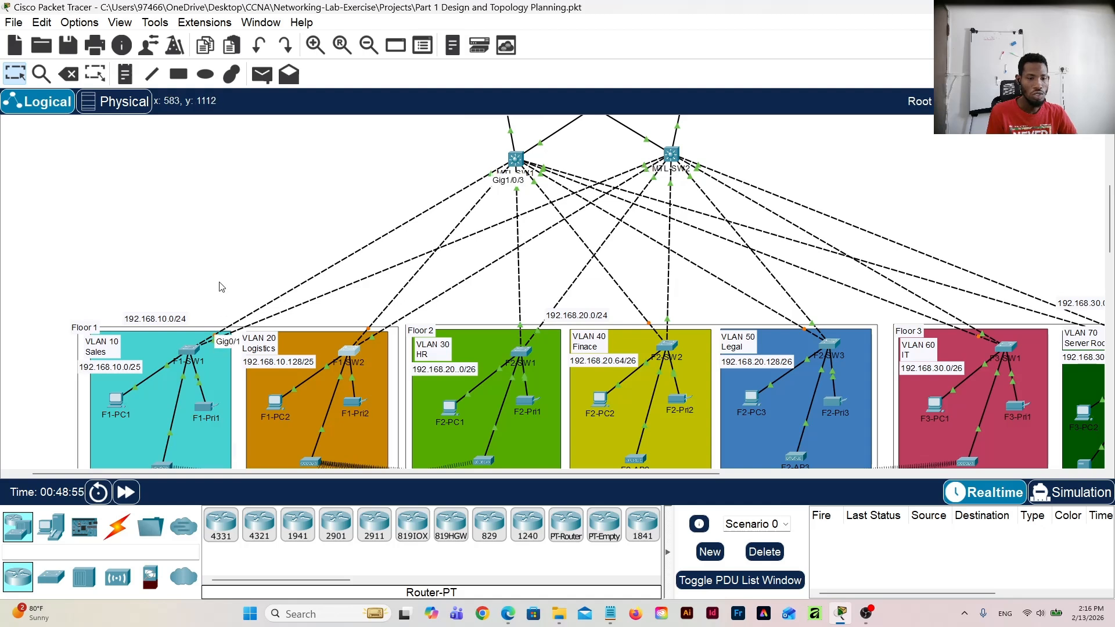
pyautogui.click(188, 349)
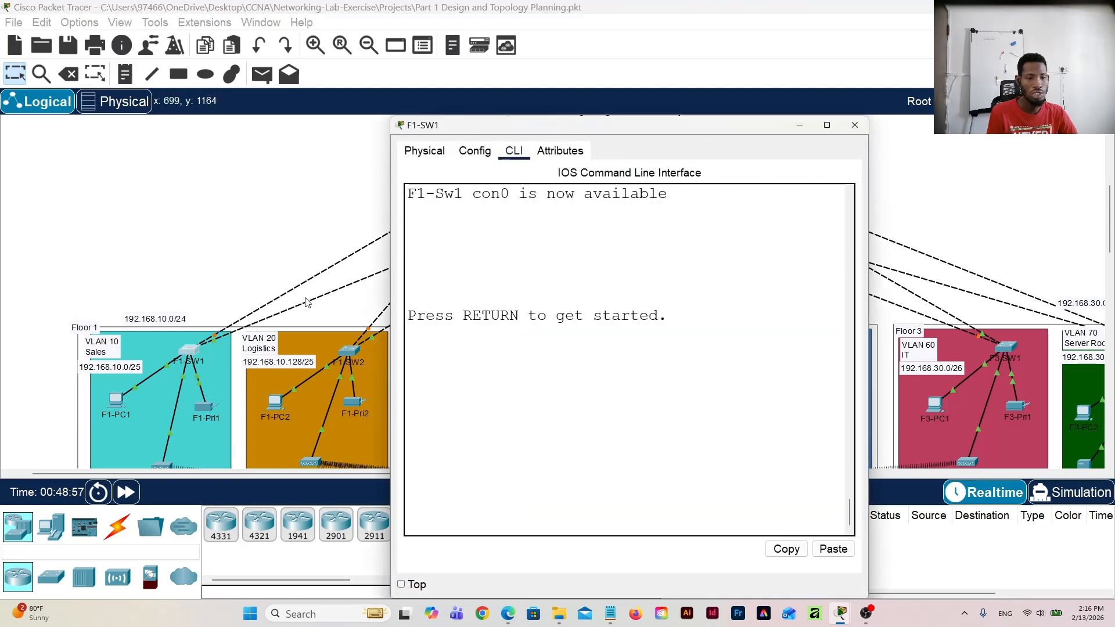
pyautogui.click(515, 397)
pyautogui.press('Return')
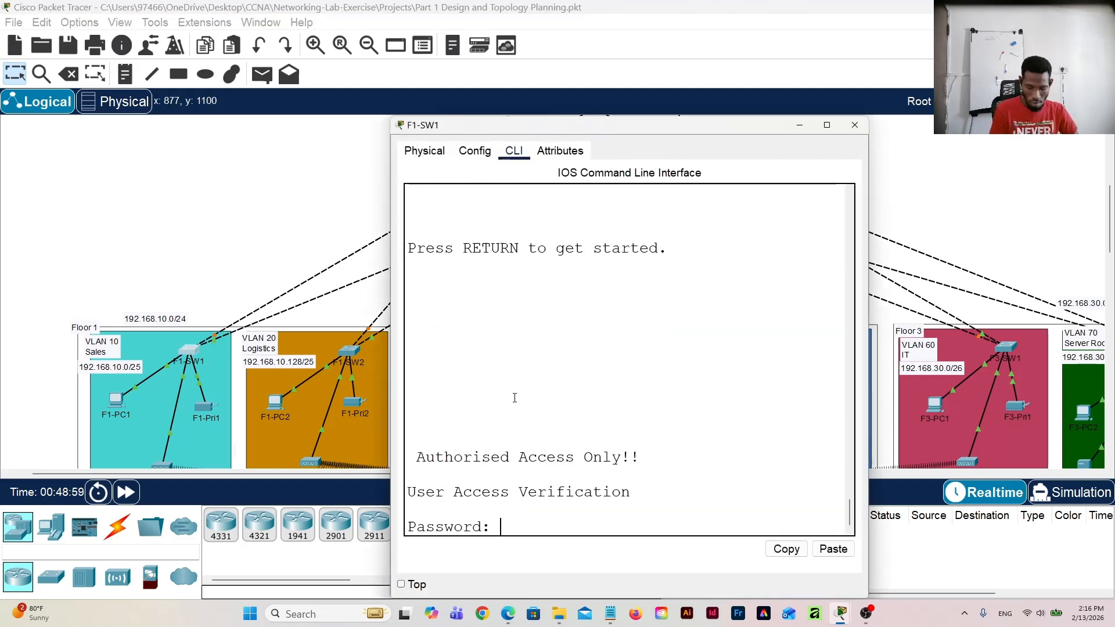
pyautogui.press('Return')
pyautogui.click(475, 152)
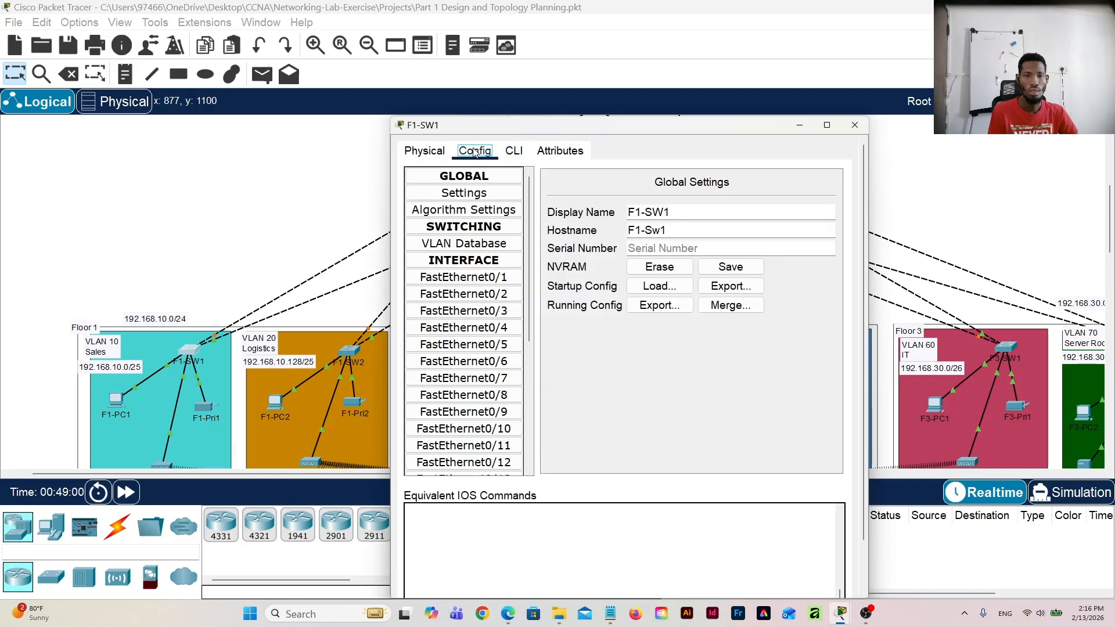
pyautogui.click(482, 279)
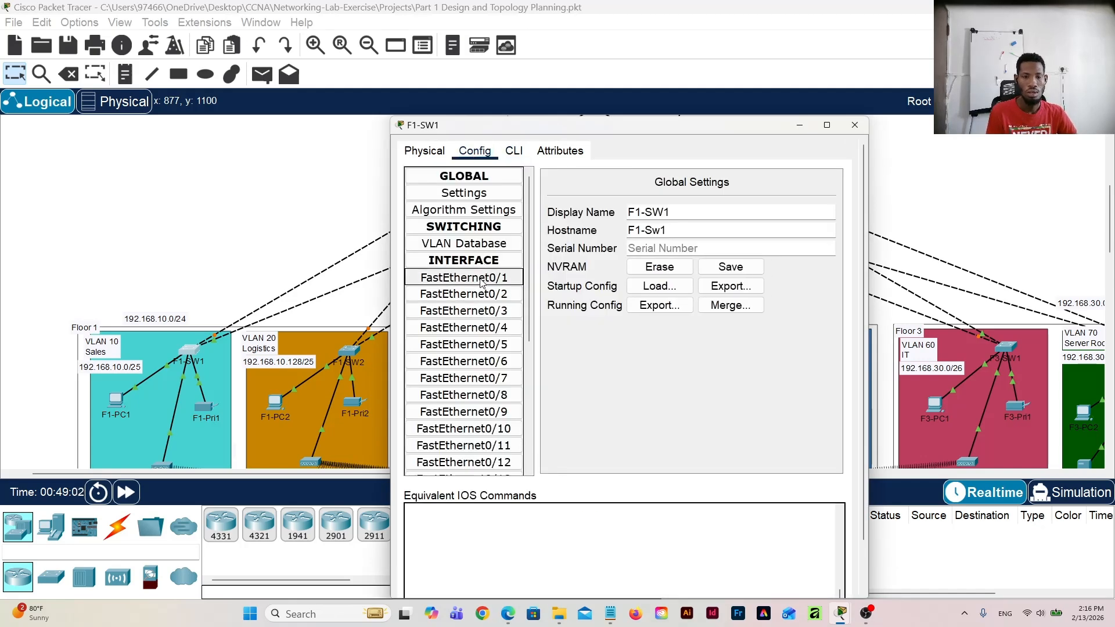
pyautogui.click(513, 154)
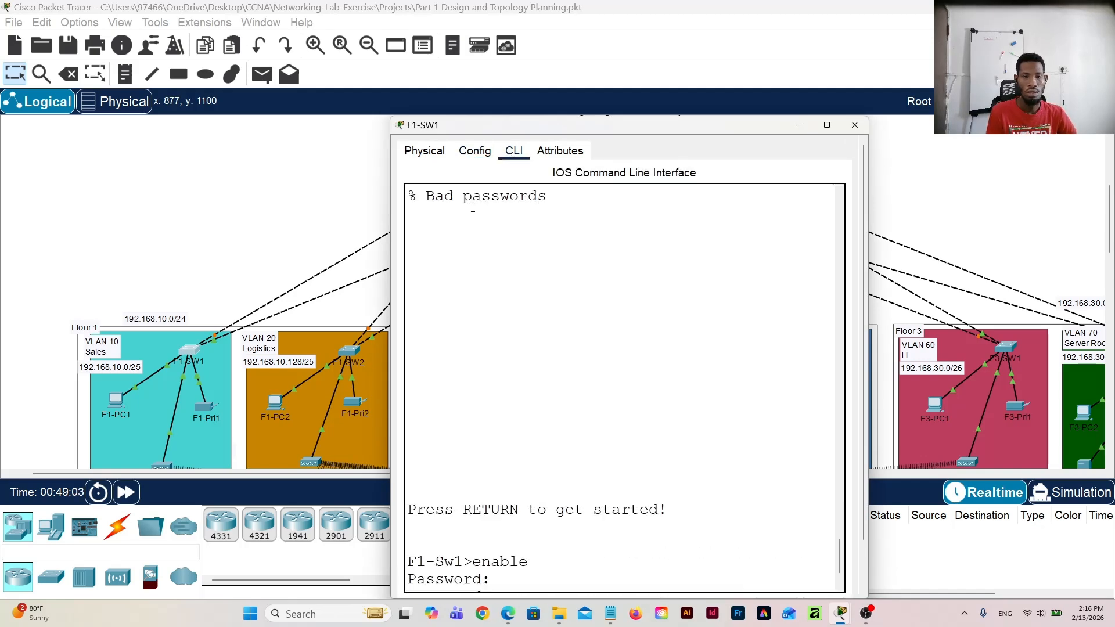
pyautogui.scroll(-4, 499, 399)
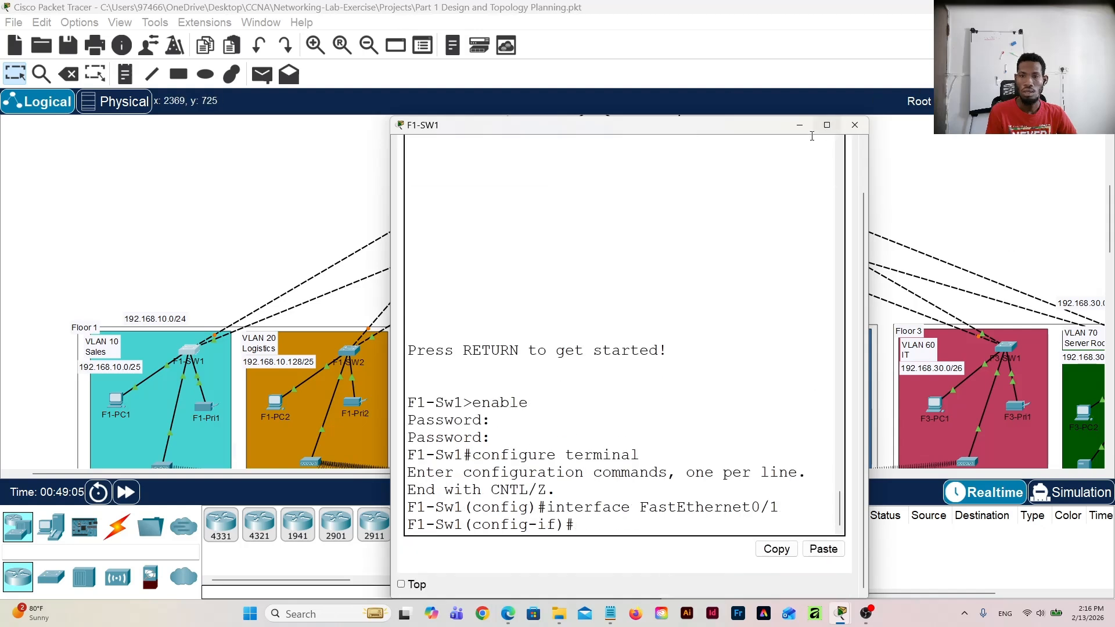
# Step: Select the gigabit interface range g0/1-2 for configuration on F1-SW1
pyautogui.moveTo(731, 130); pyautogui.dragTo(746, 72)
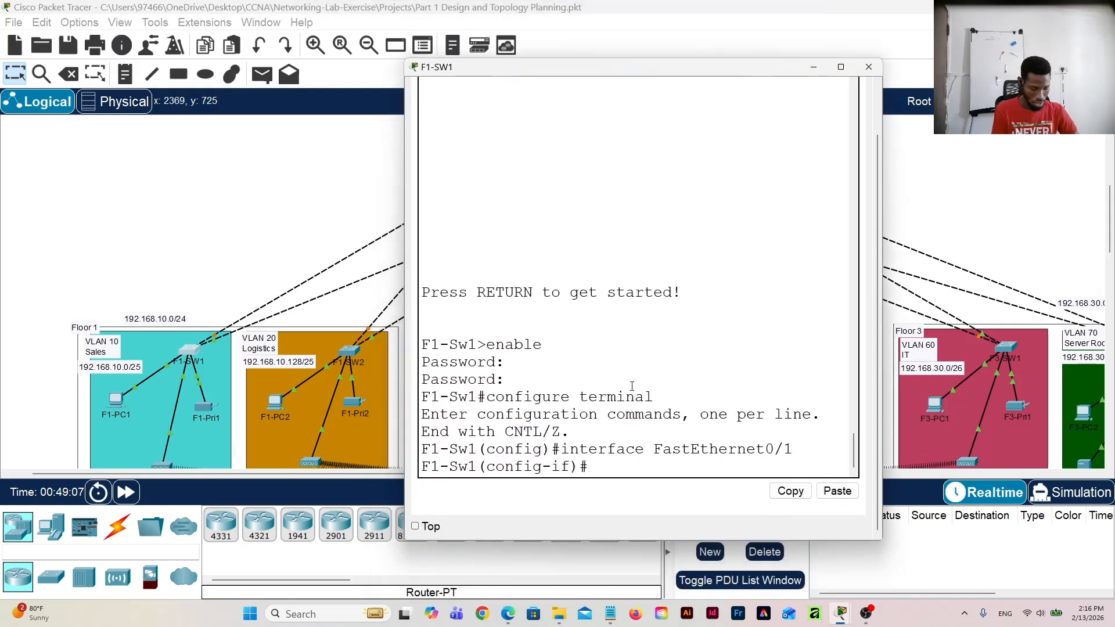
pyautogui.write('int ')
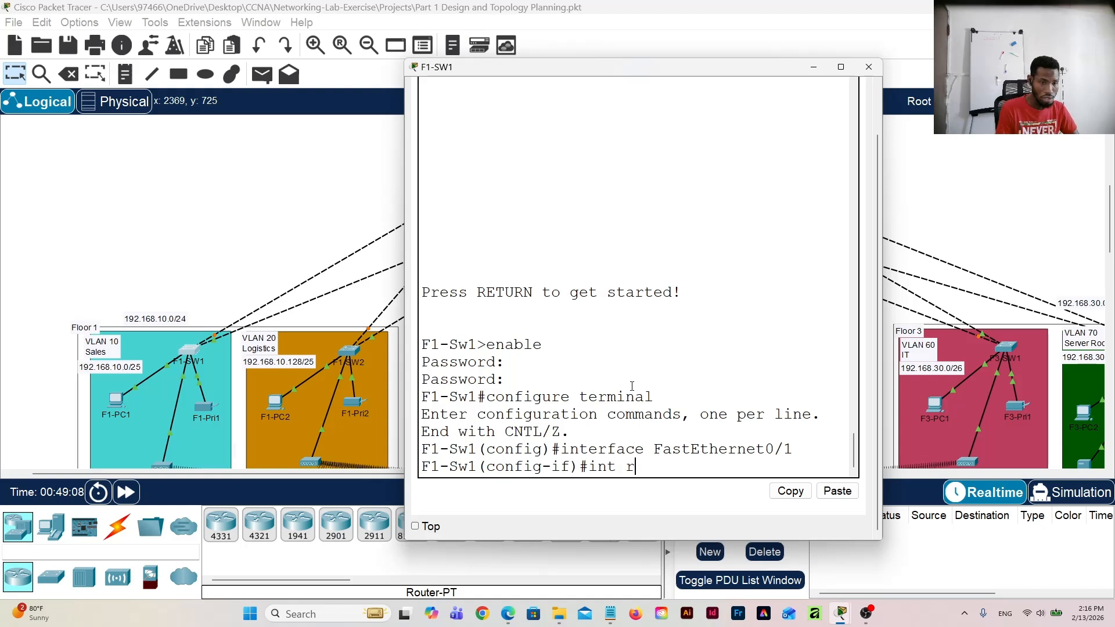
pyautogui.write('range')
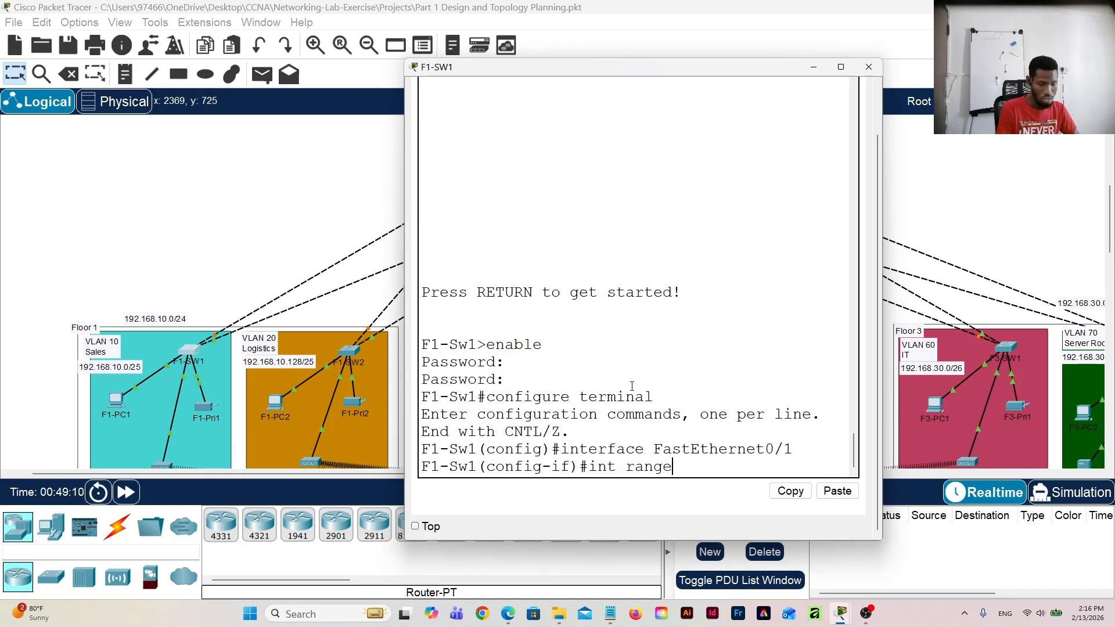
pyautogui.write(' g0/1')
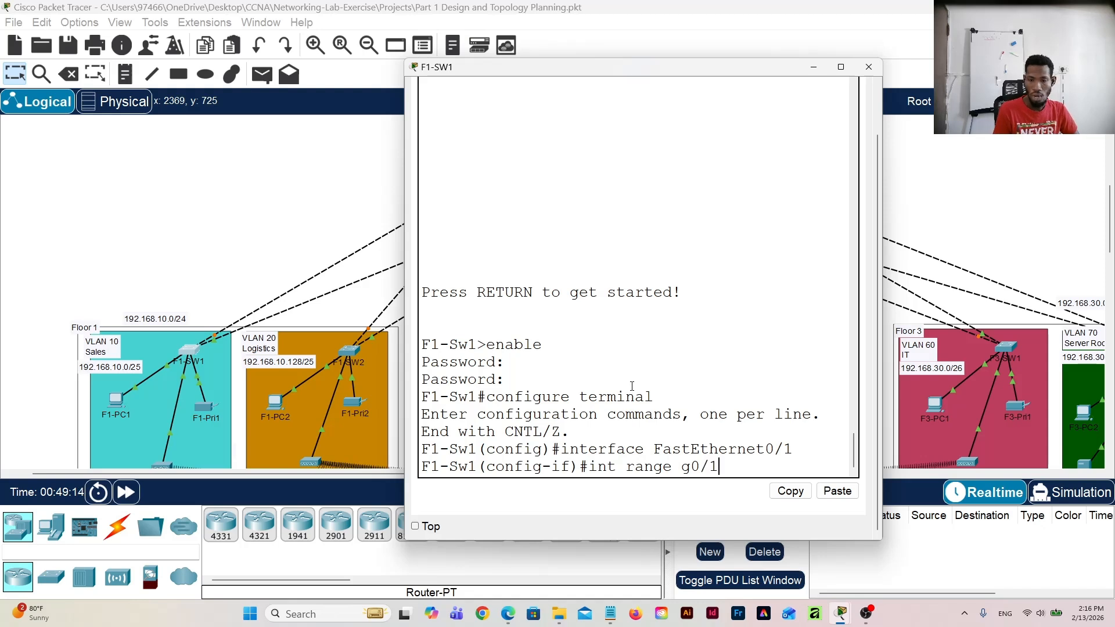
pyautogui.write('-2')
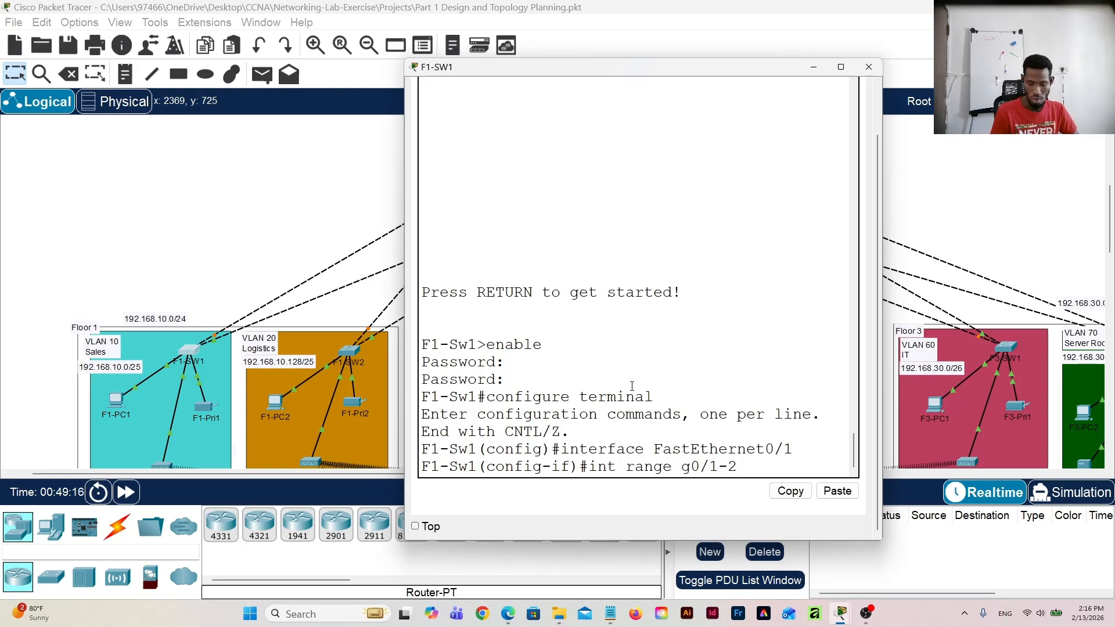
pyautogui.press('Return')
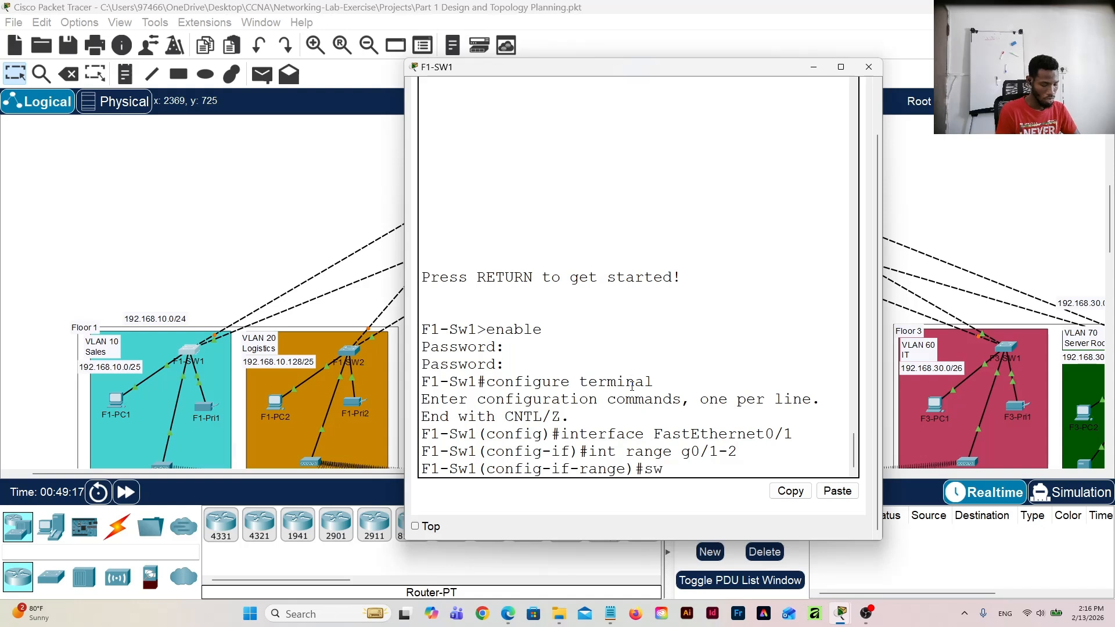
# Step: Set the selected gigabit interfaces on F1-SW1 to trunk with "switchport mode trunk" and return to a clean prompt
pyautogui.write('sw')
pyautogui.press('Tab')
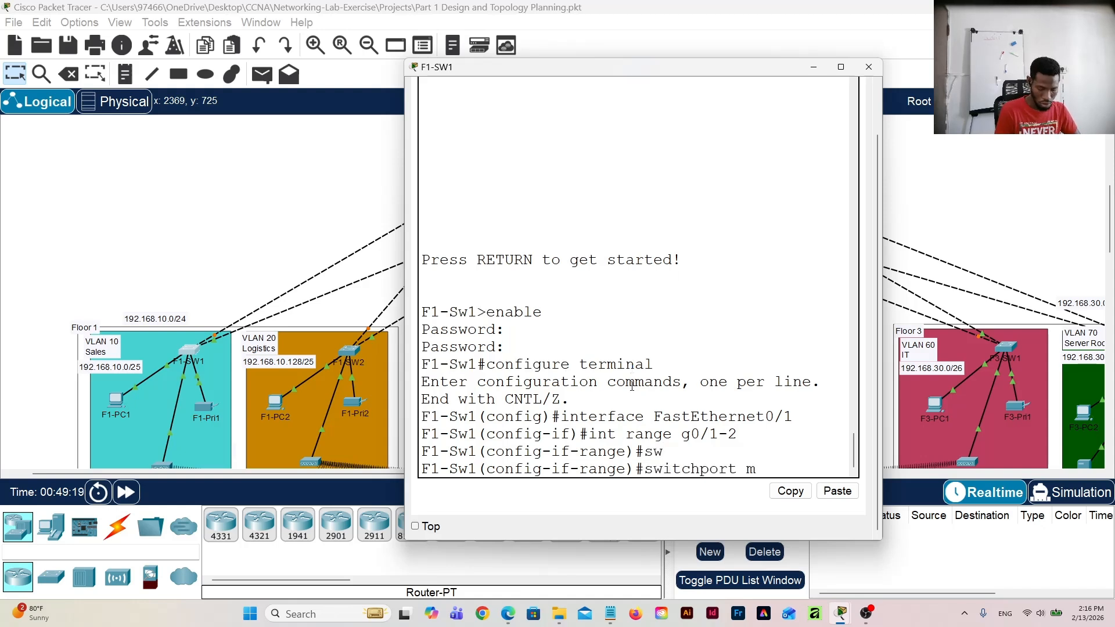
pyautogui.write('mode')
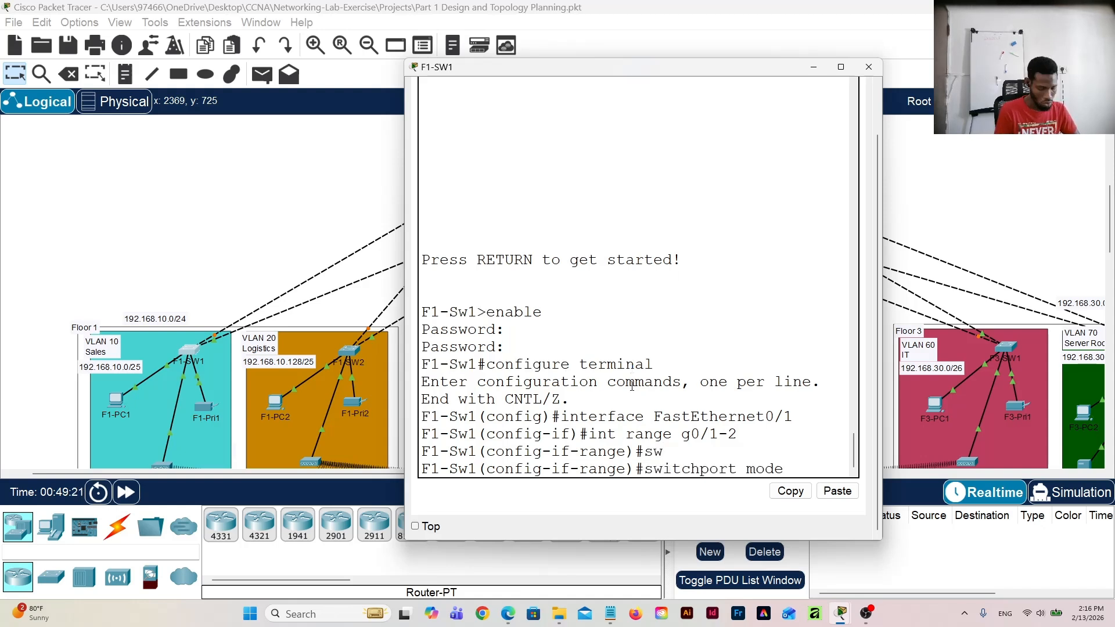
pyautogui.write(' tr')
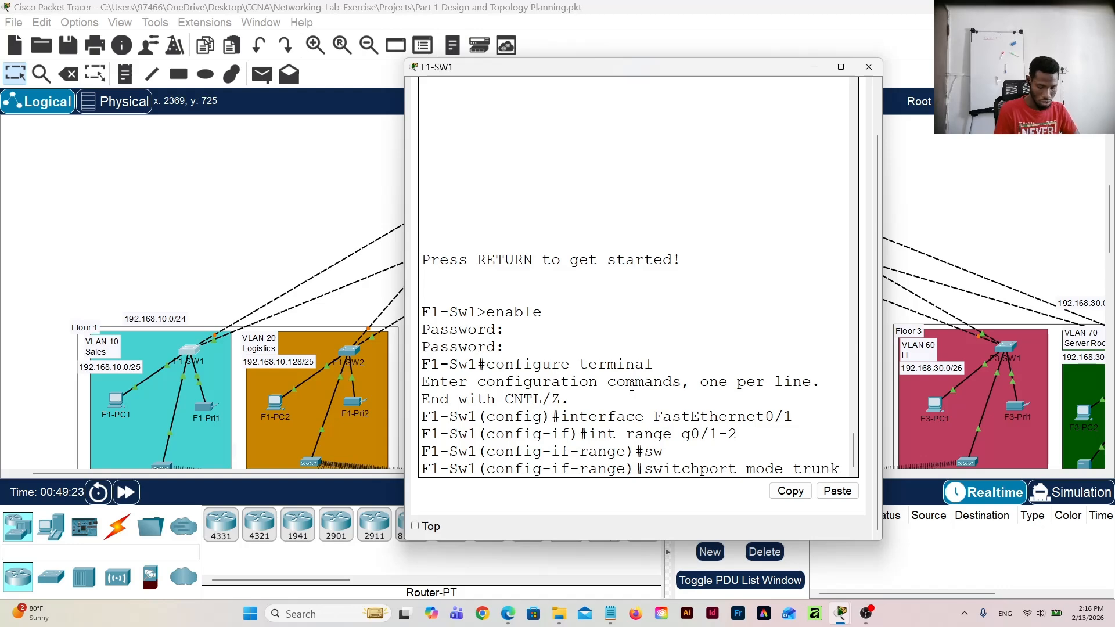
pyautogui.write('unk')
pyautogui.press('Return')
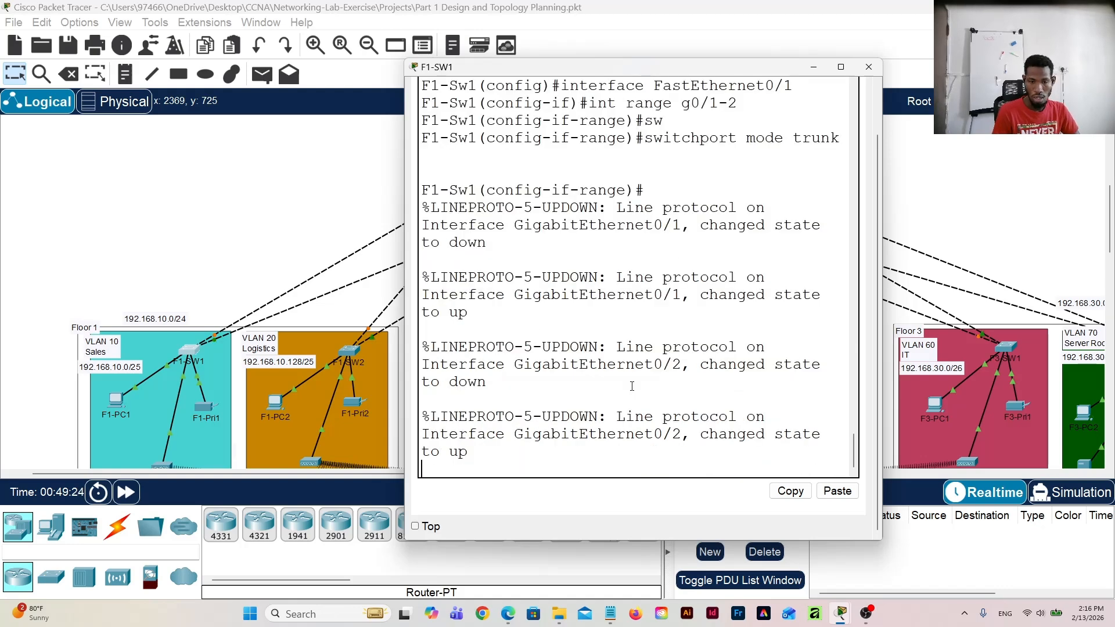
pyautogui.press('Return')
pyautogui.press('Return')
pyautogui.press('Return')
# Step: Save F1-SW1's configuration with "do write" and close the switch's window
pyautogui.write('d')
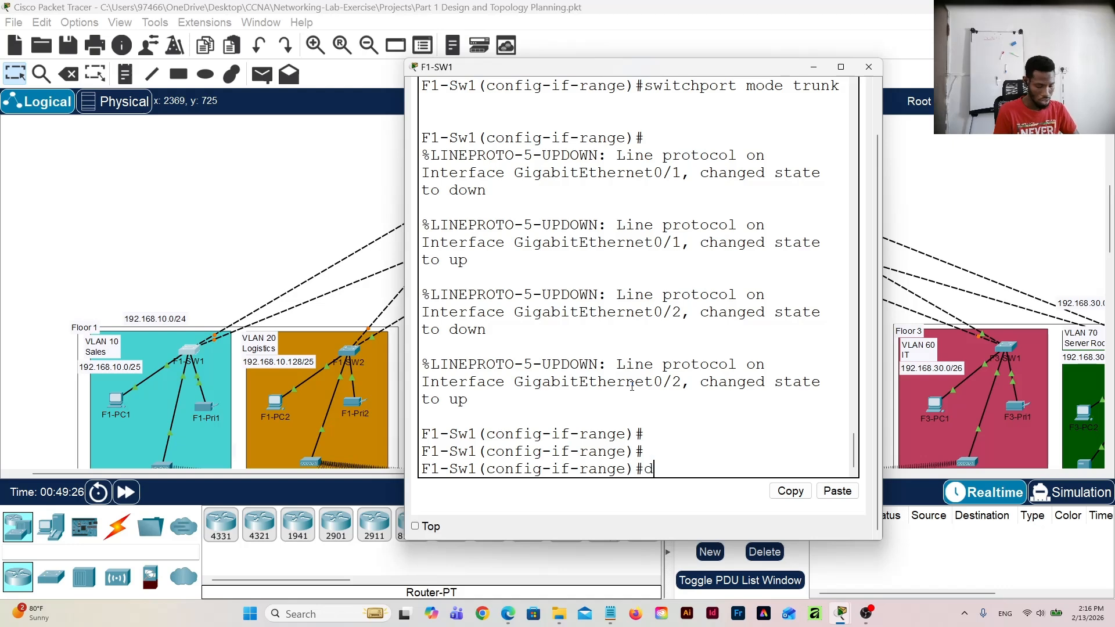
pyautogui.write('o writ')
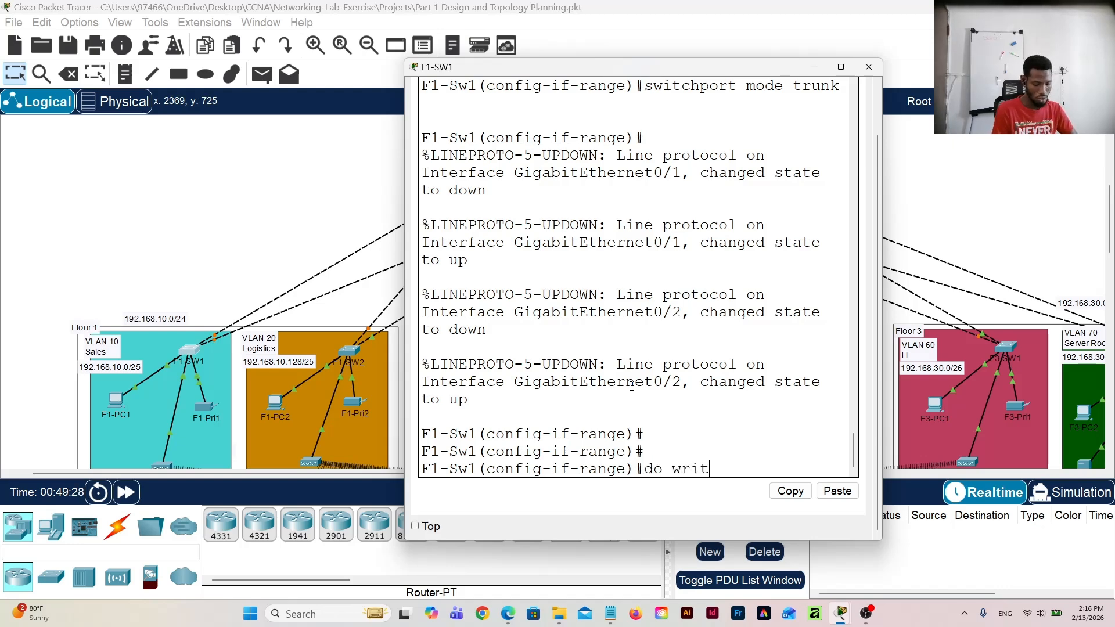
pyautogui.write('e')
pyautogui.press('Return')
pyautogui.press('Return')
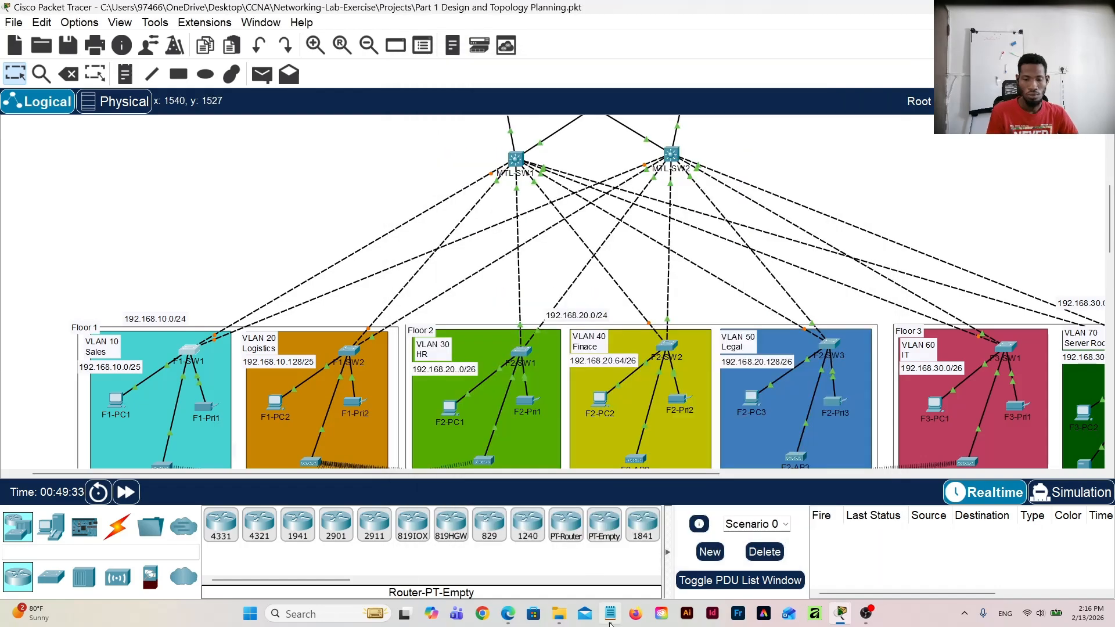
pyautogui.click(869, 67)
# Step: Add a trunk script below the existing Notepad commands: "int range g0/1-2", "switchport mode trunk" and "do write memory"
pyautogui.moveTo(610, 625)
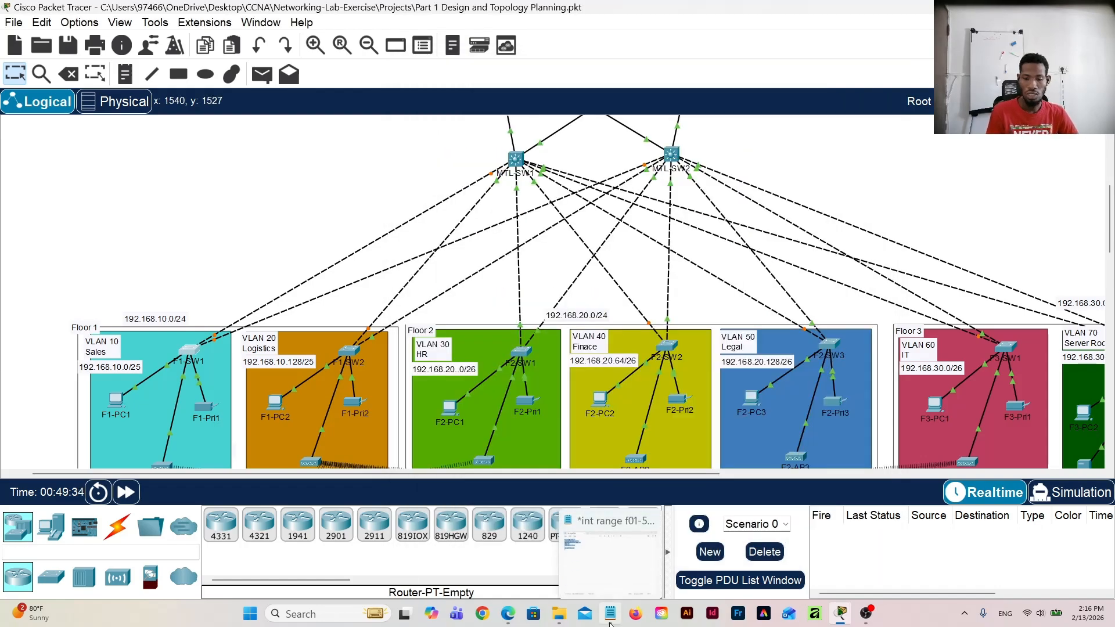
pyautogui.click(611, 591)
pyautogui.click(463, 254)
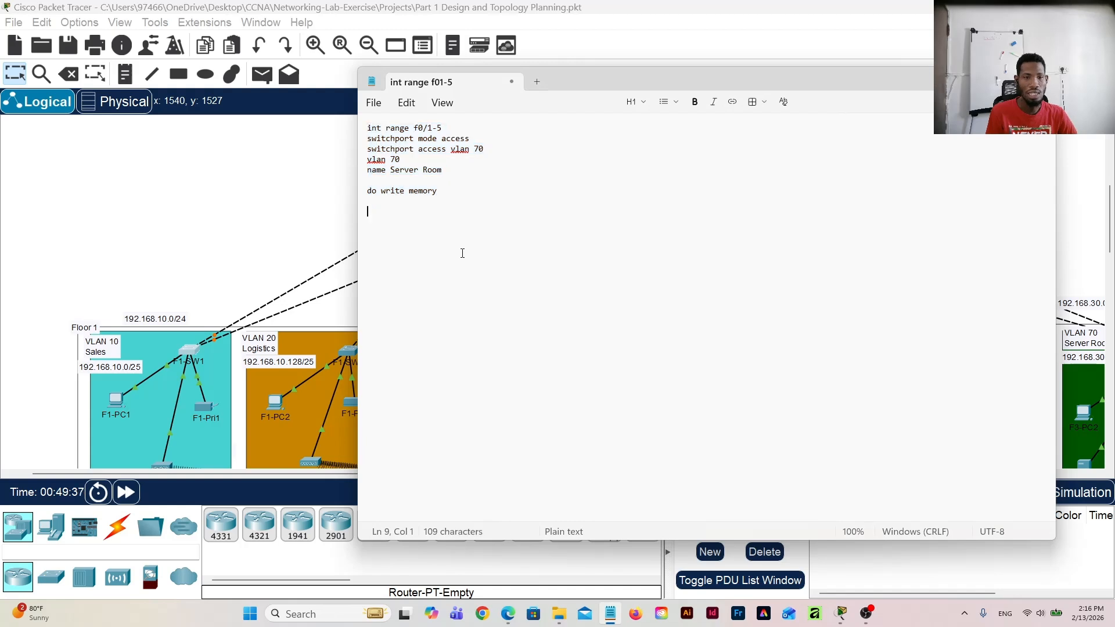
pyautogui.write('i')
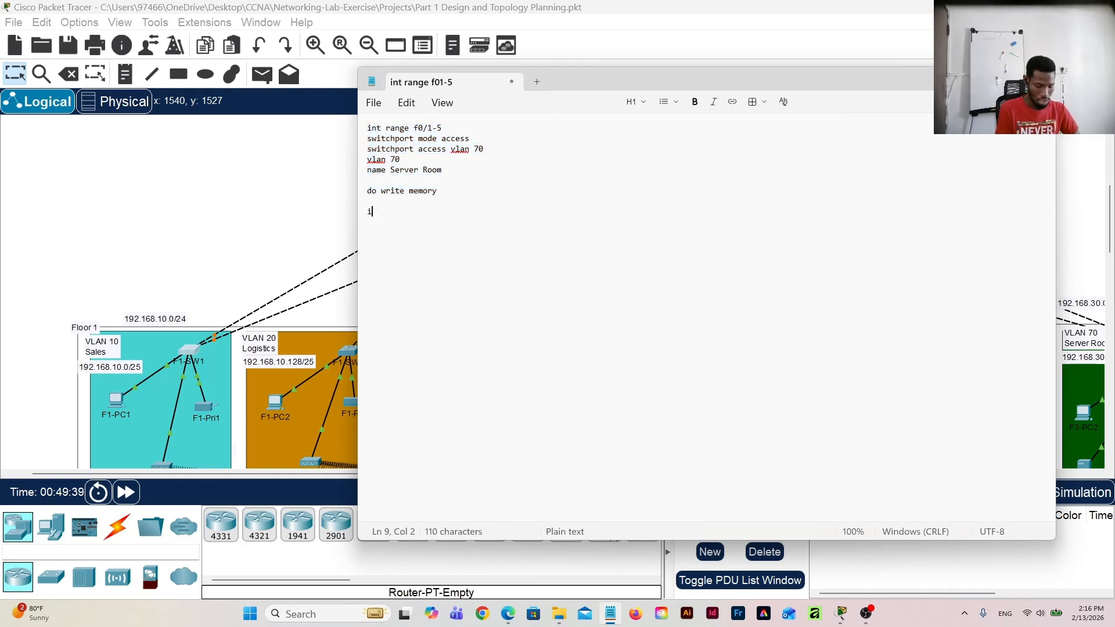
pyautogui.write('nt')
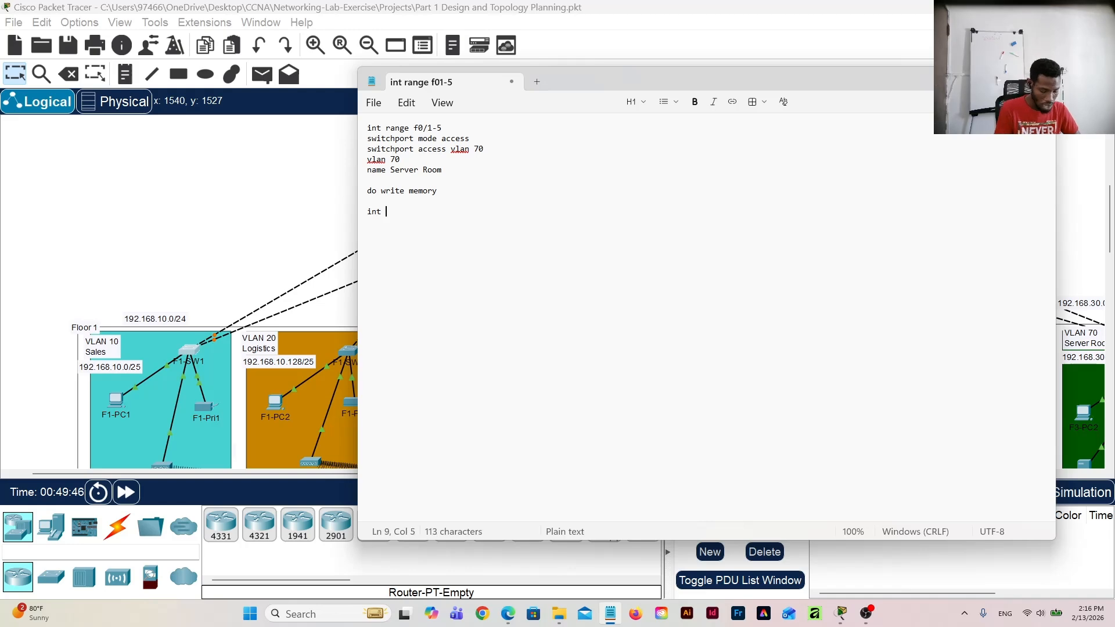
pyautogui.write('range g0/1-2')
pyautogui.press('Return')
pyautogui.write('switchport mode trunk')
pyautogui.press('Return')
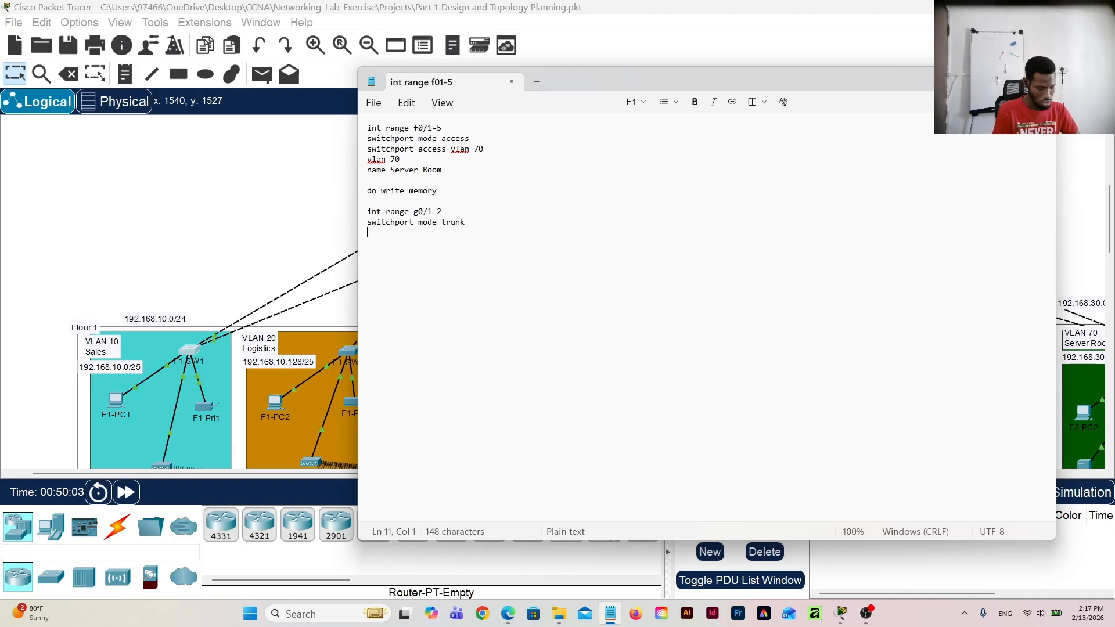
pyautogui.write('do write memory')
# Step: Run the g0/1-2 trunk script on F1-SW2's command line and close the switch's window
pyautogui.click(352, 359)
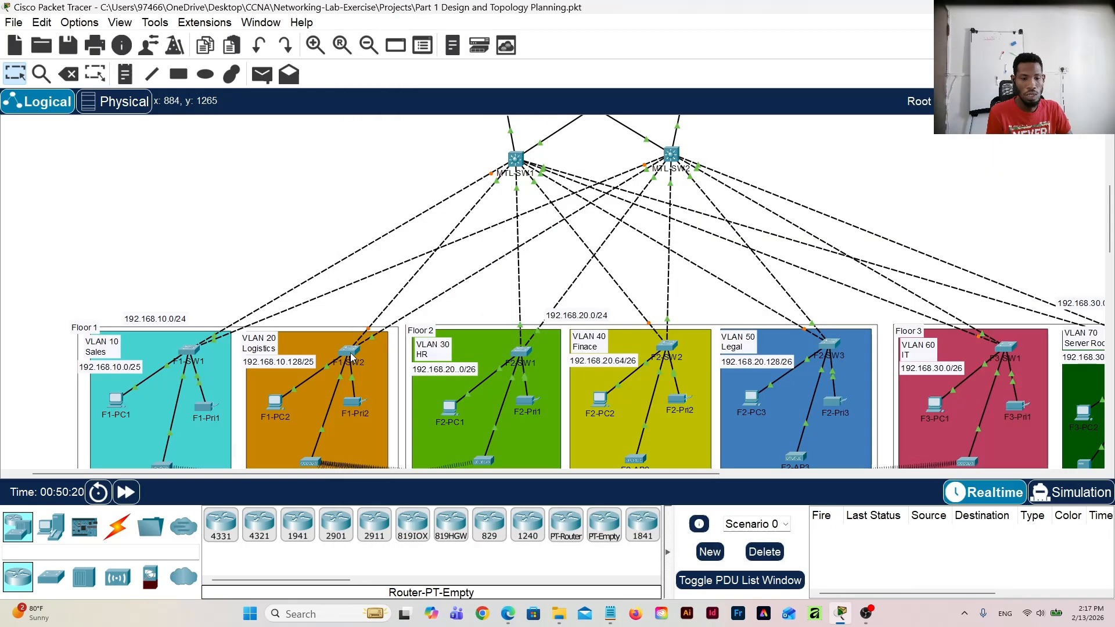
pyautogui.press('Return')
pyautogui.press('Return')
pyautogui.click(834, 549)
pyautogui.press('Return')
pyautogui.press('Return')
pyautogui.click(855, 125)
# Step: Run the g0/1-2 trunk script on F2-SW1's command line and close the switch's window
pyautogui.click(523, 354)
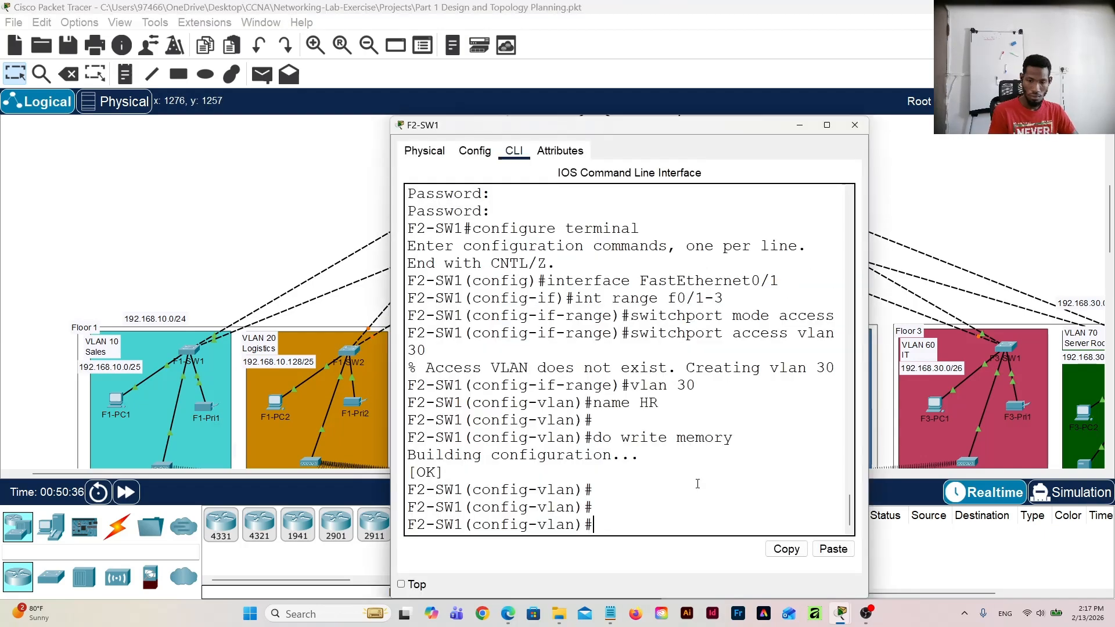
pyautogui.click(833, 549)
pyautogui.click(855, 126)
# Step: Run the g0/1-2 trunk script on F2-SW2's command line and close the switch's window
pyautogui.click(669, 349)
pyautogui.press('Return')
pyautogui.press('Return')
pyautogui.click(833, 549)
pyautogui.click(854, 125)
# Step: Run the g0/1-2 trunk script on F2-SW3's command line and close the switch's window
pyautogui.click(832, 348)
pyautogui.press('Return')
pyautogui.press('Return')
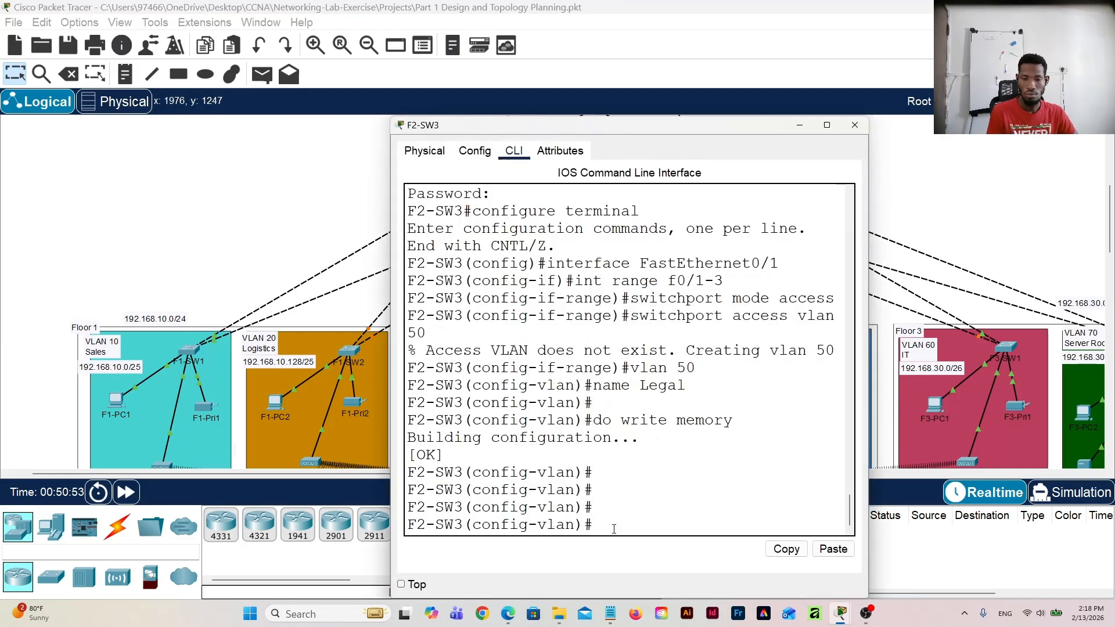
pyautogui.click(834, 548)
pyautogui.press('Return')
pyautogui.press('Return')
pyautogui.click(854, 125)
# Step: Run the g0/1-2 trunk script on F3-SW1's command line and close the switch's window
pyautogui.moveTo(670, 475); pyautogui.dragTo(799, 474)
pyautogui.click(798, 348)
pyautogui.press('Return')
pyautogui.press('Return')
pyautogui.click(843, 550)
pyautogui.click(854, 126)
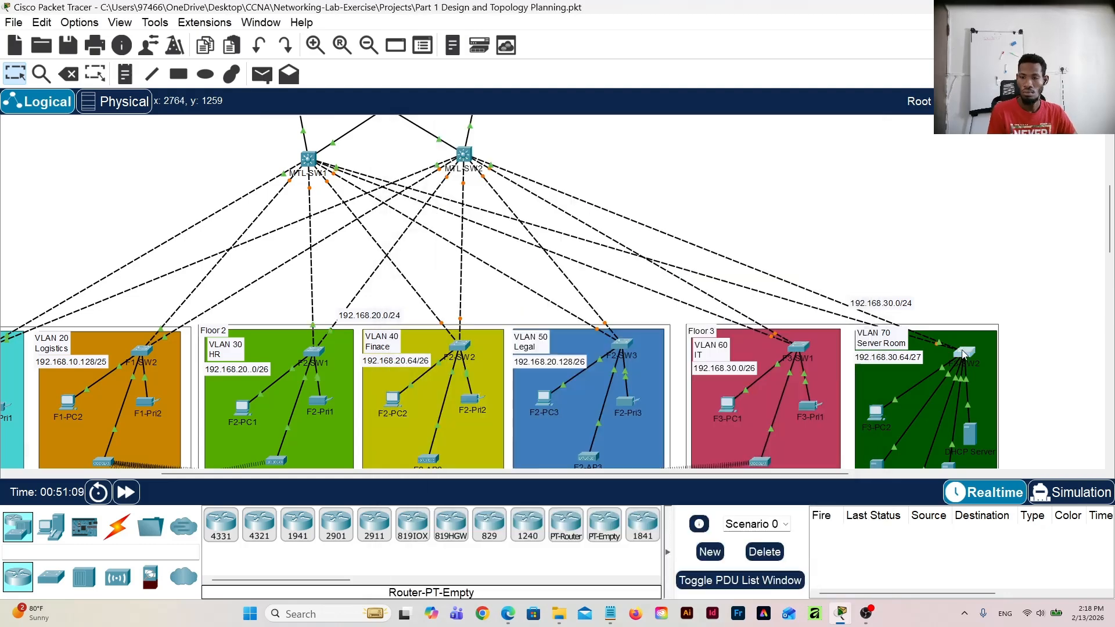
# Step: Run the g0/1-2 trunk script on F3-SW2's command line and close the switch's window
pyautogui.click(964, 352)
pyautogui.click(833, 549)
pyautogui.press('Return')
pyautogui.press('Return')
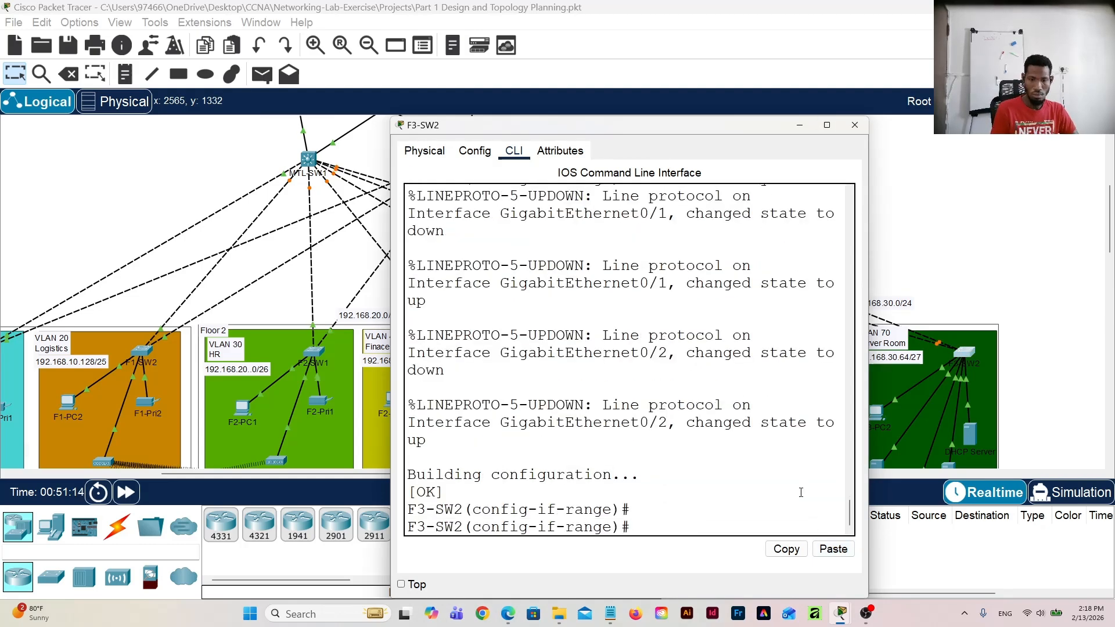
pyautogui.click(847, 128)
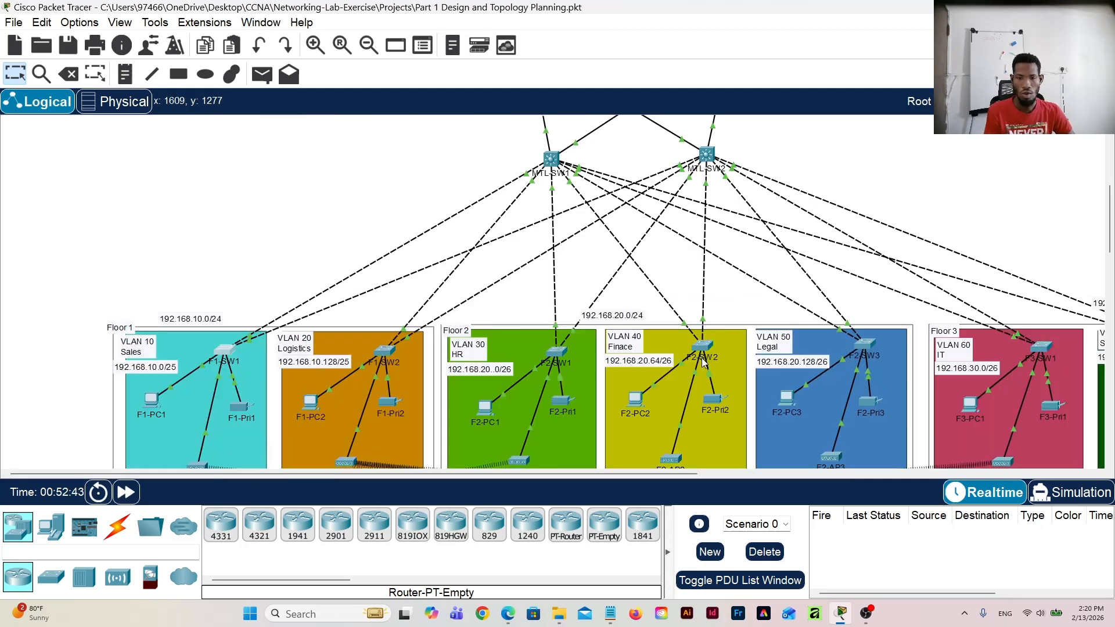
# Step: Look over the configuration settings and interface list of multilayer switch MTL-SW1 and close its window
pyautogui.scroll(3, 703, 363)
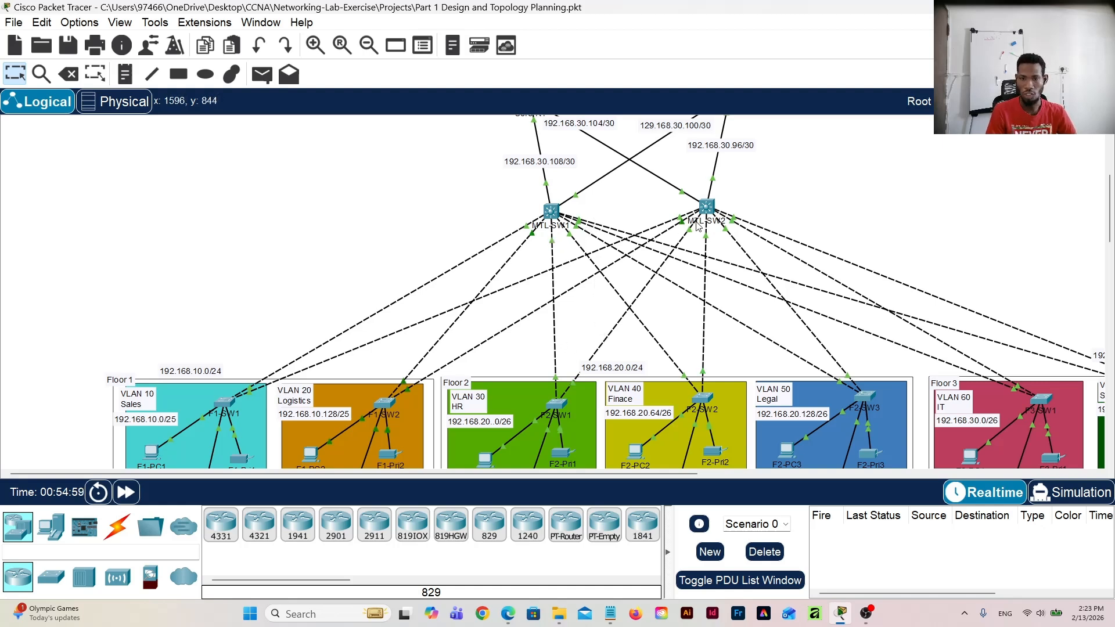
pyautogui.click(552, 212)
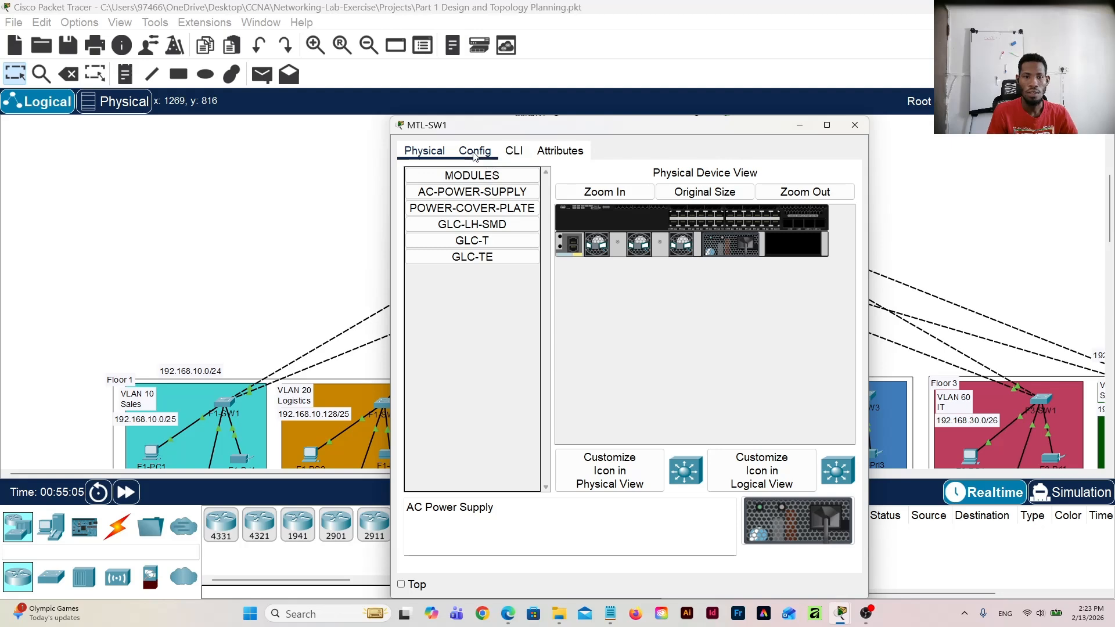
pyautogui.click(475, 153)
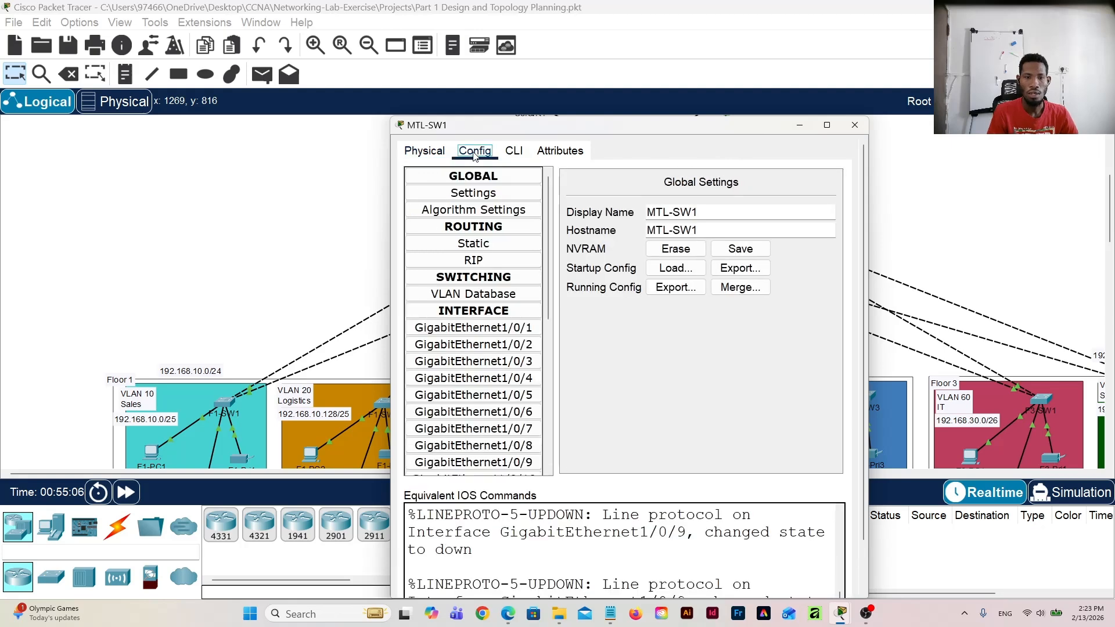
pyautogui.click(849, 128)
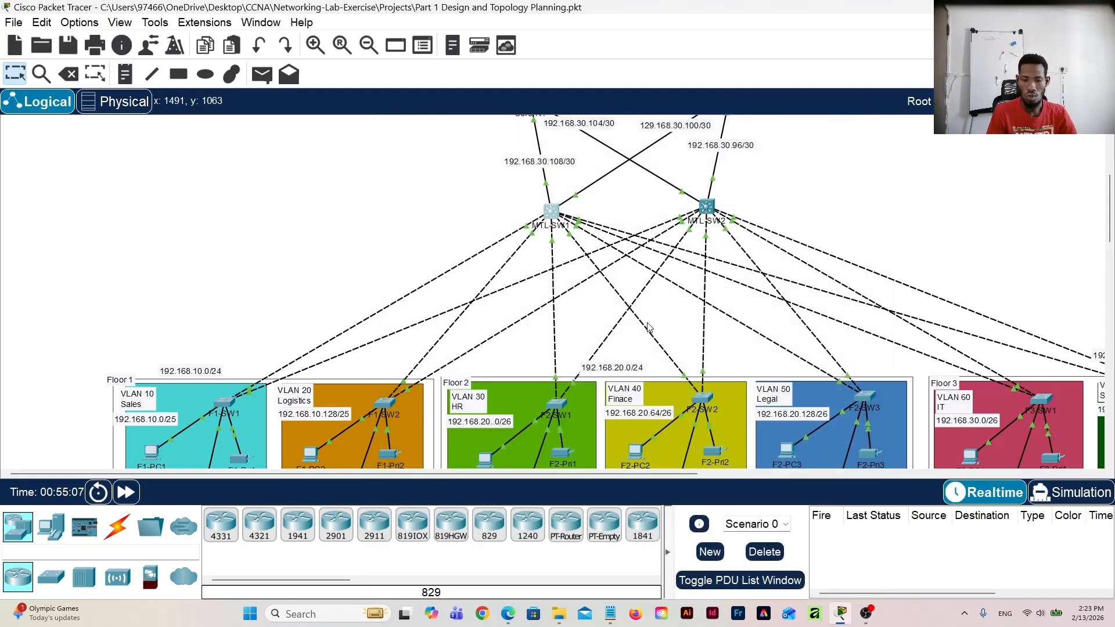
# Step: Switch to Notepad, clear all of the old script text, and return to the network topology
pyautogui.click(610, 614)
pyautogui.click(450, 240)
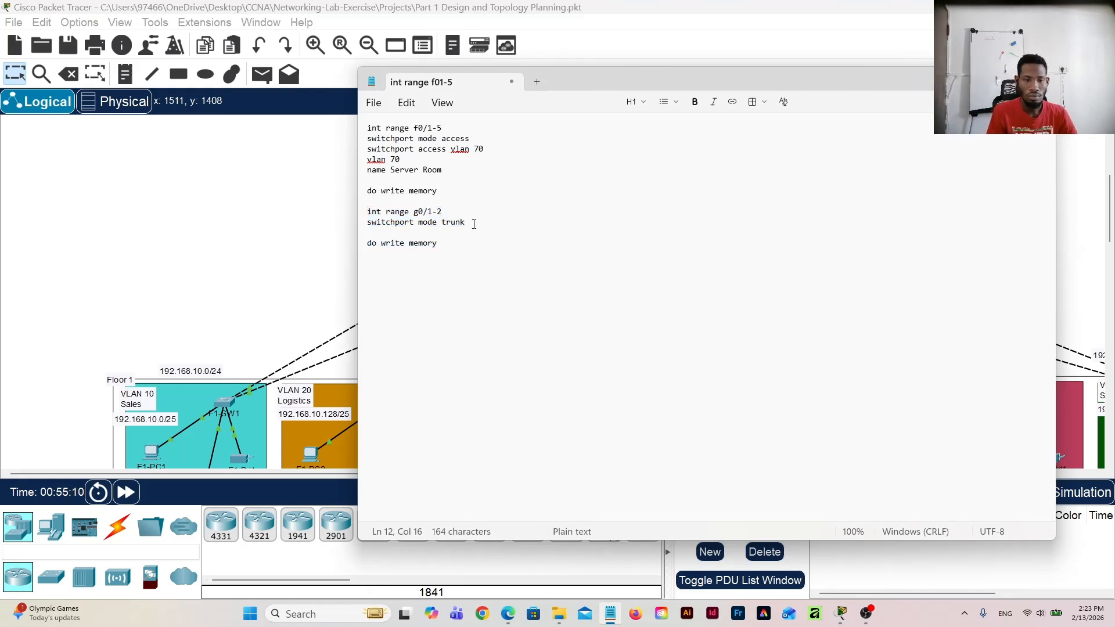
pyautogui.press('Return')
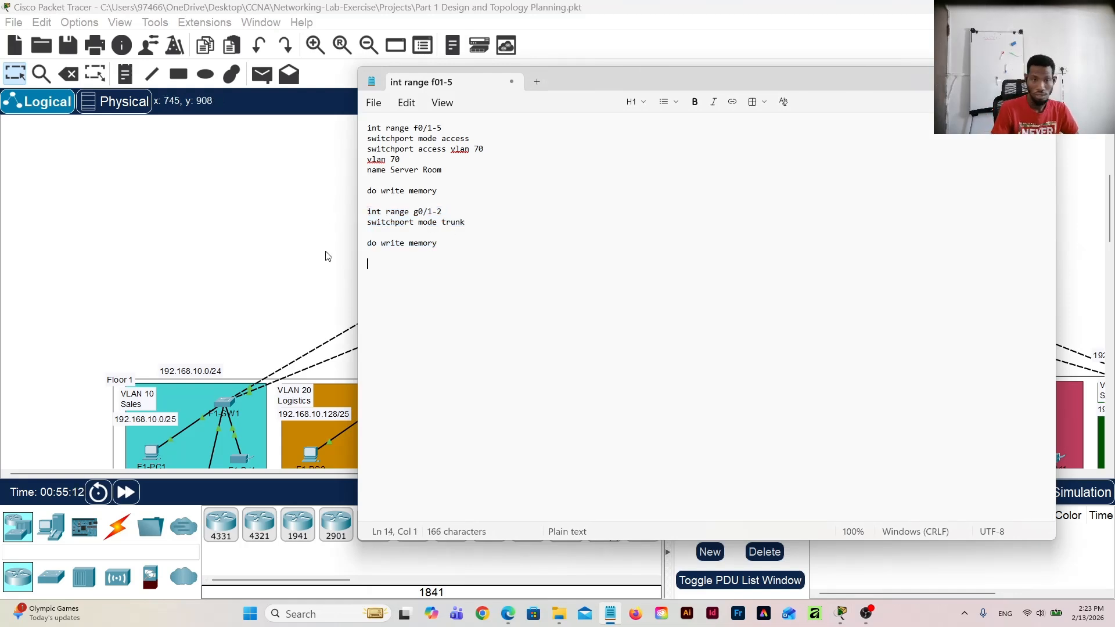
pyautogui.moveTo(383, 259); pyautogui.dragTo(365, 123)
pyautogui.hotkey('ctrl', 'x')
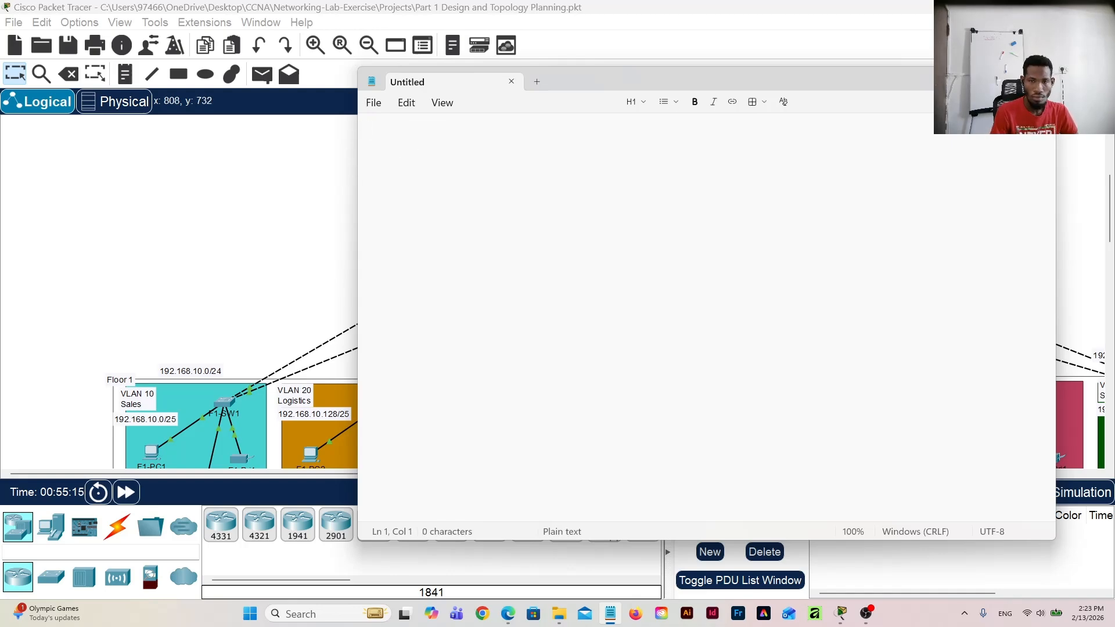
pyautogui.click(989, 79)
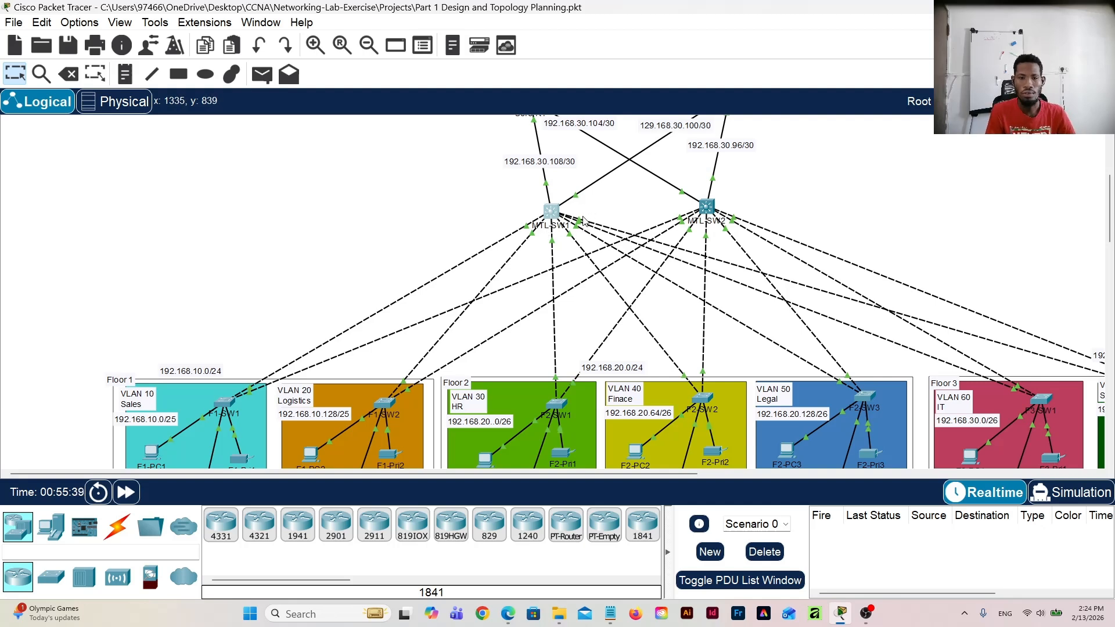
# Step: Recheck MTL-SW1's interface list, close its window, and switch to the empty Notepad document
pyautogui.click(553, 213)
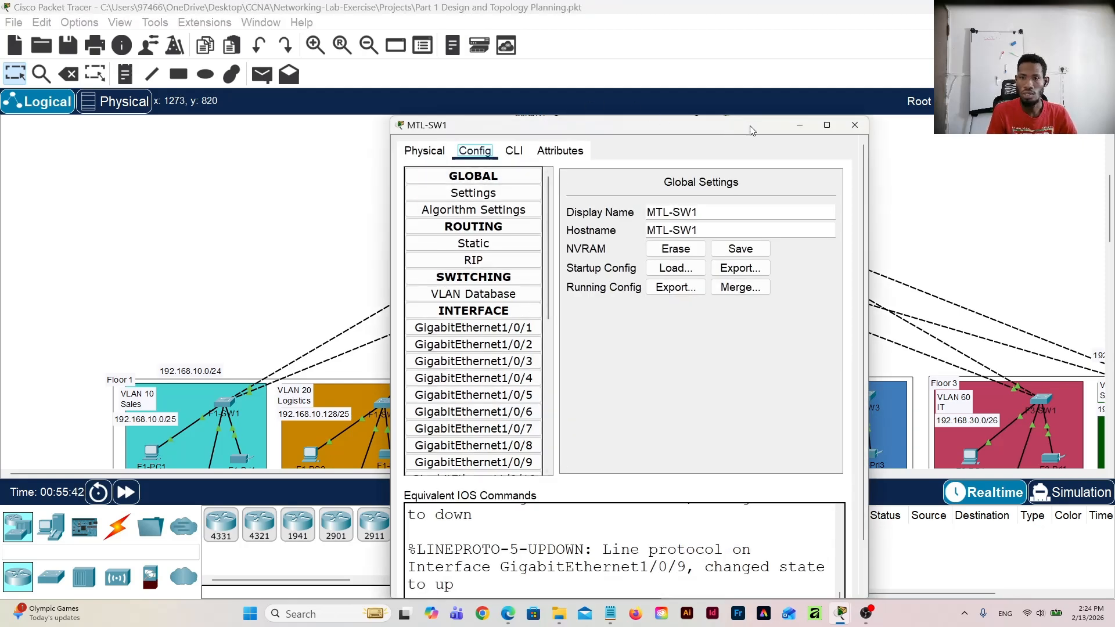
pyautogui.click(855, 126)
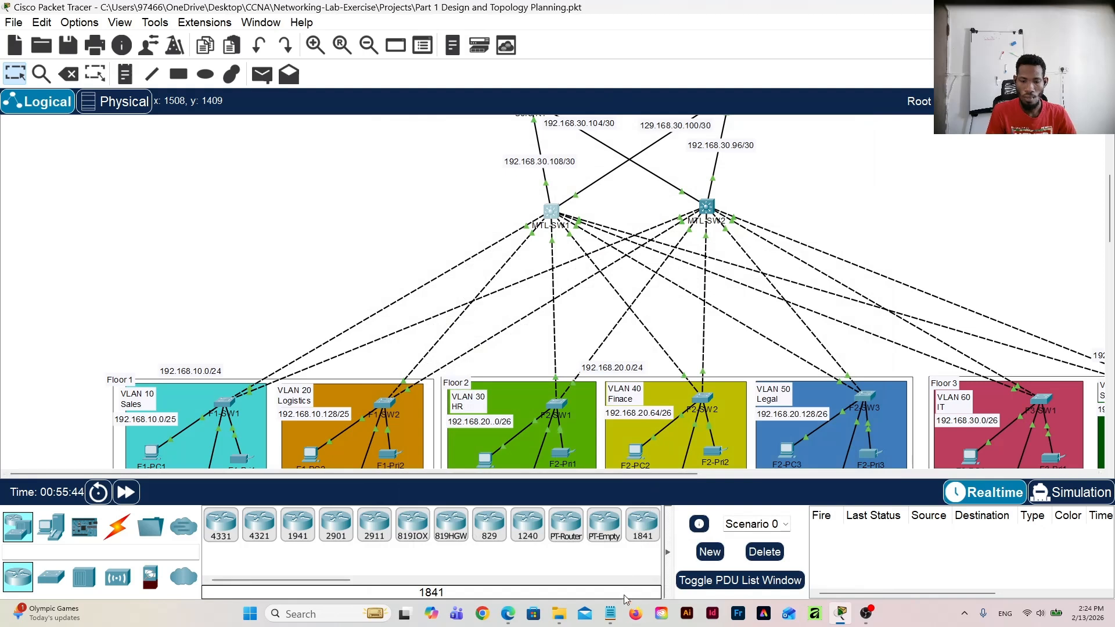
pyautogui.click(610, 614)
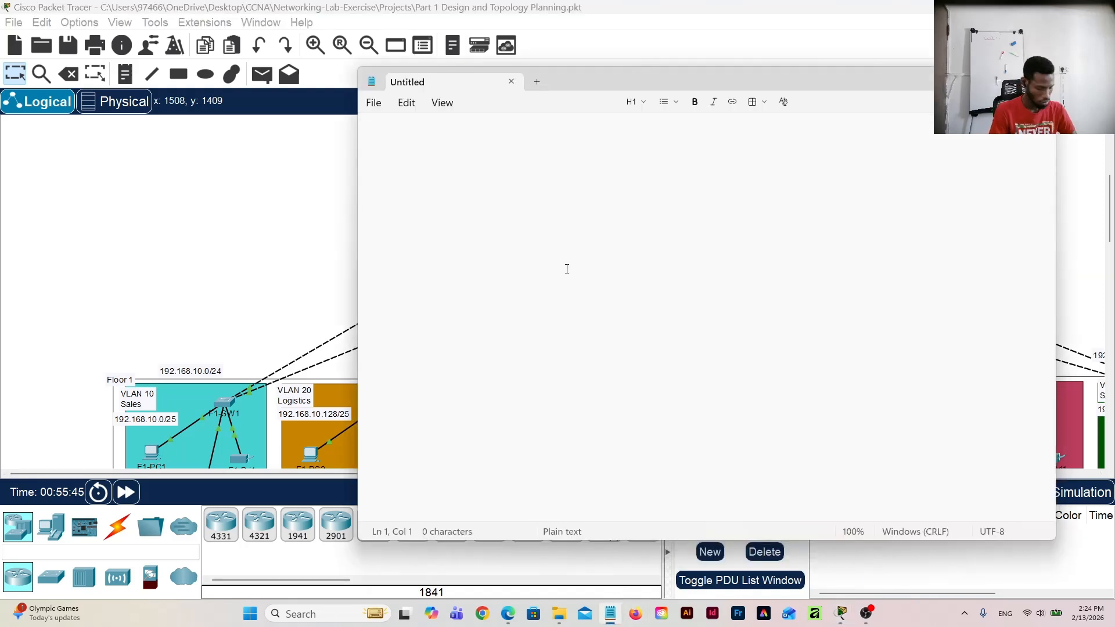
# Step: Start the multilayer switch script with the interface range line "int range g1/0/3-9"
pyautogui.write('Int')
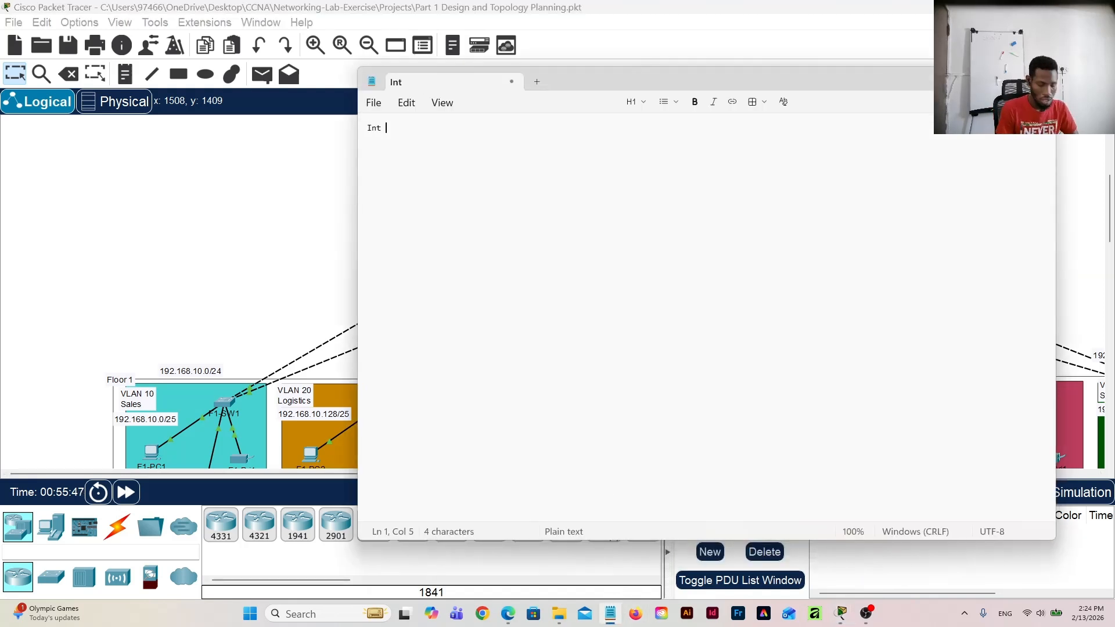
pyautogui.press('BackSpace')
pyautogui.press('BackSpace')
pyautogui.press('BackSpace')
pyautogui.write('i')
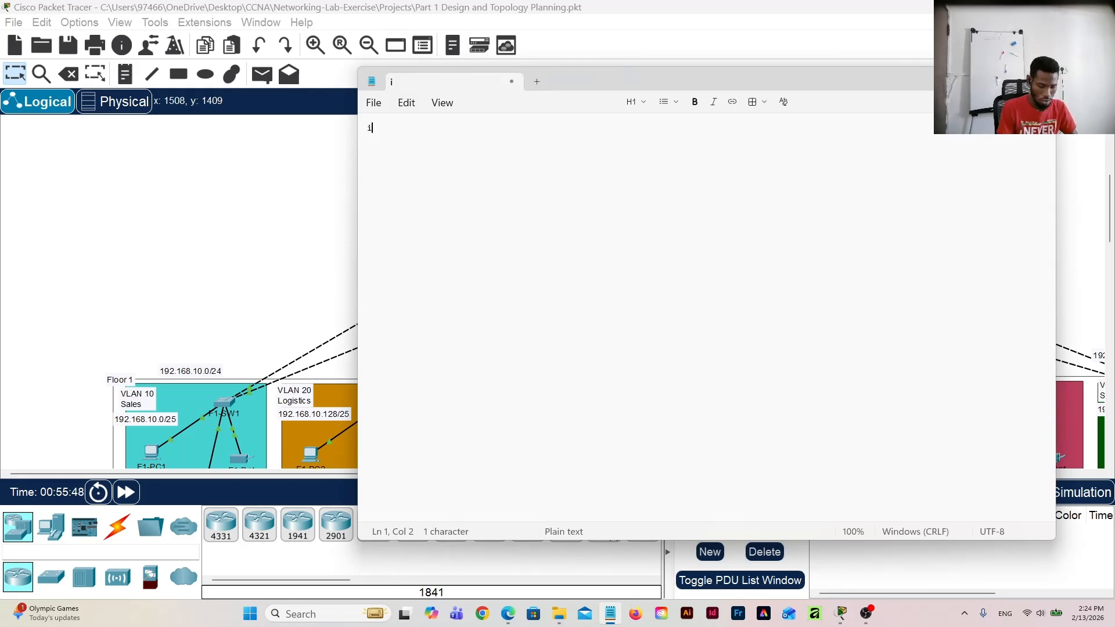
pyautogui.write('nt rangr')
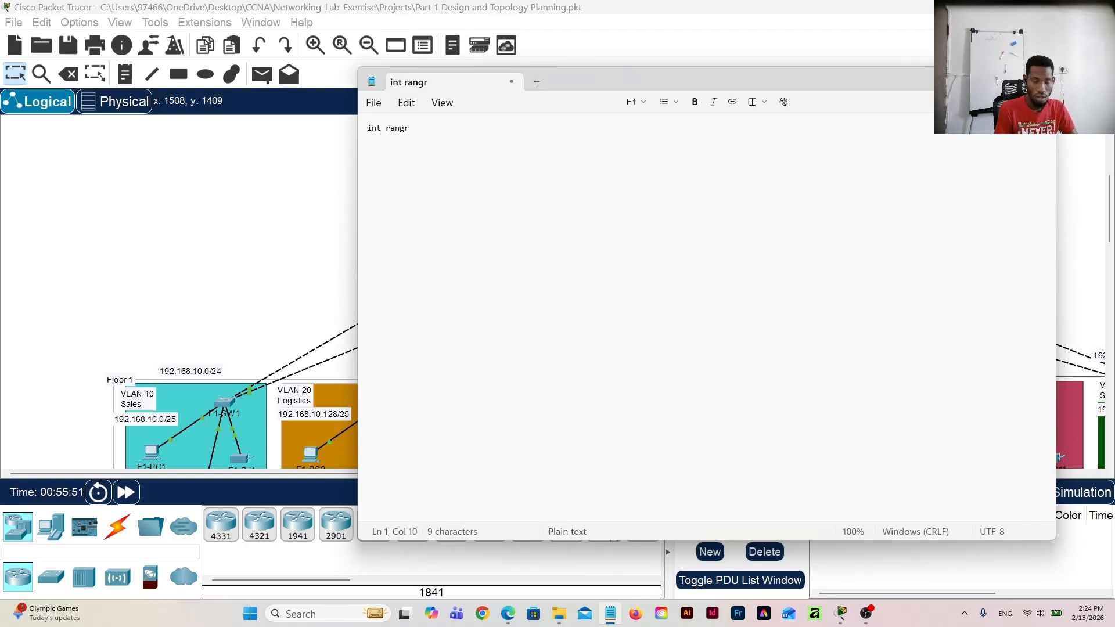
pyautogui.press('BackSpace')
pyautogui.write('e')
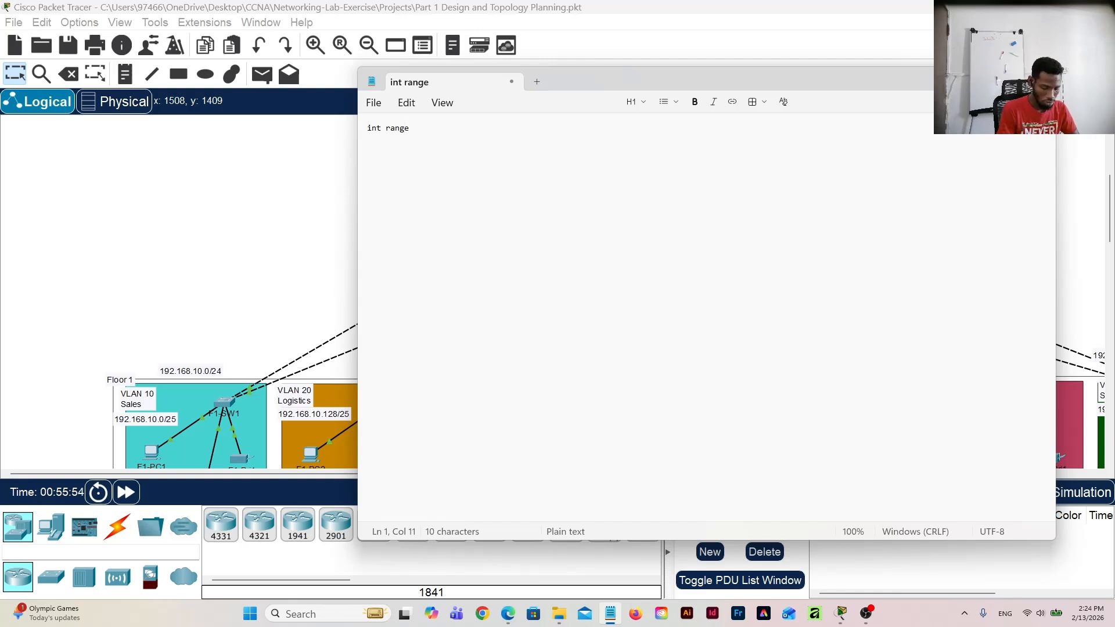
pyautogui.write(' g1')
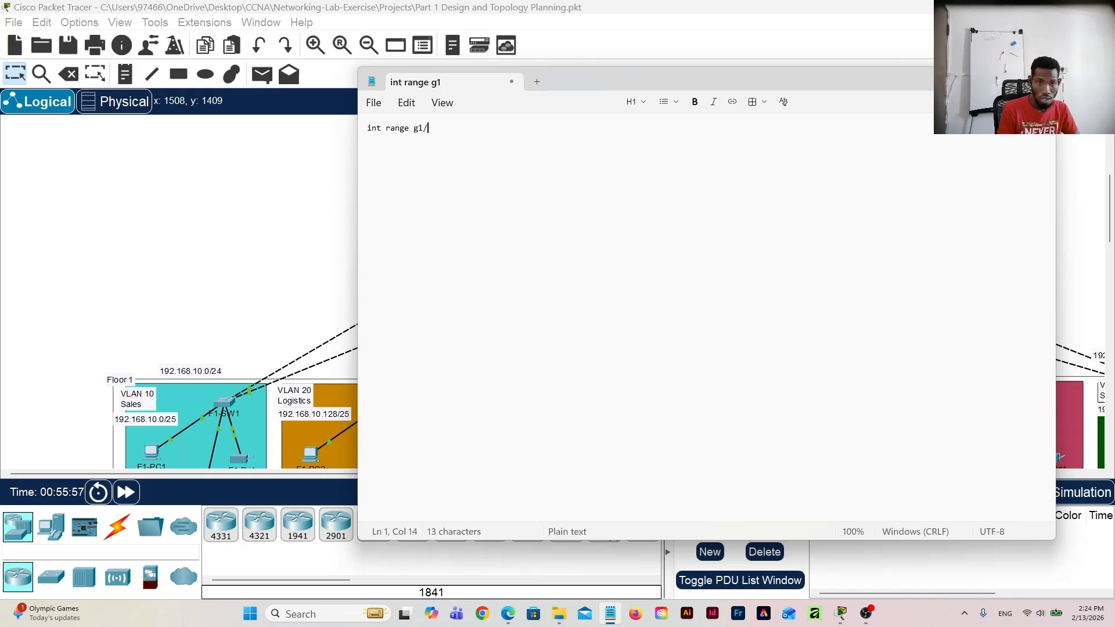
pyautogui.write('/0/')
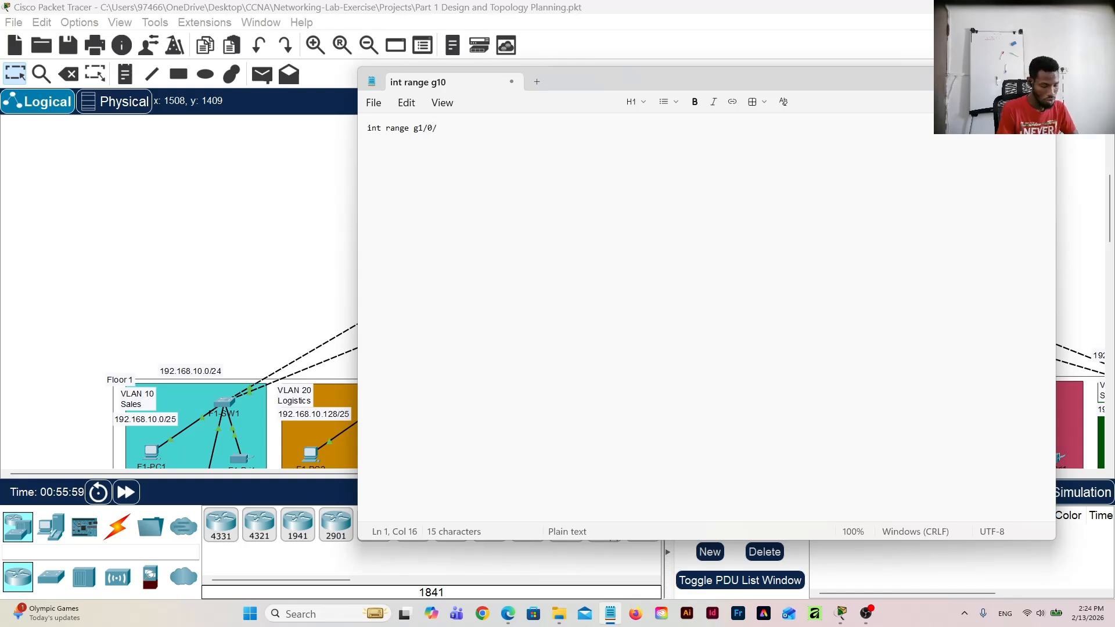
pyautogui.write('3-9')
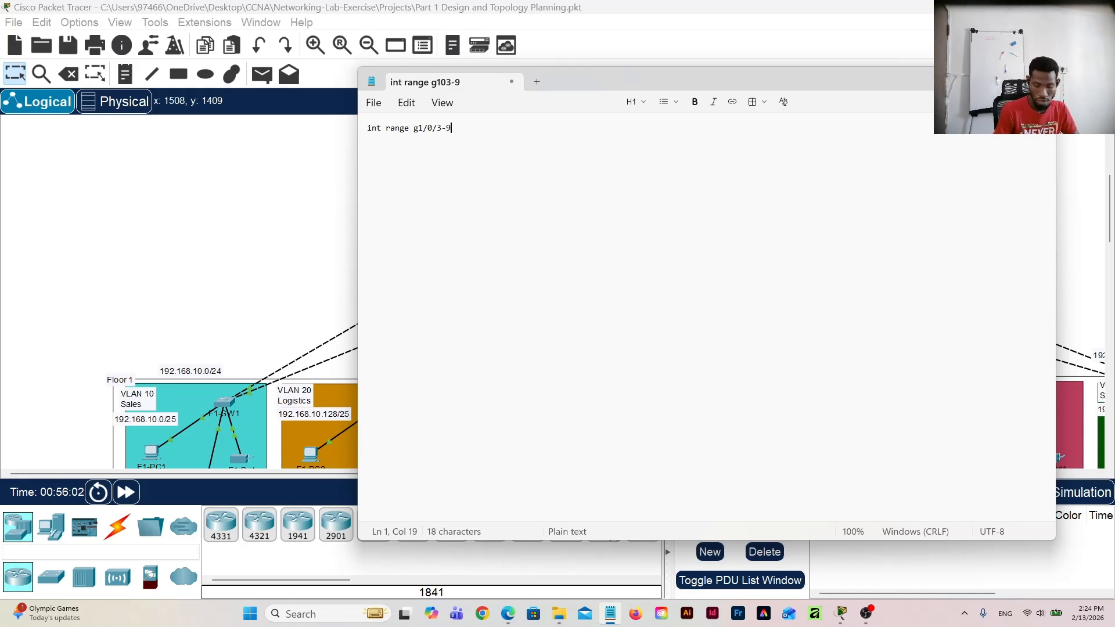
# Step: Add the line "switchport mode trunk" under the interface range, followed by a blank line
pyautogui.press('Return')
pyautogui.write('swo')
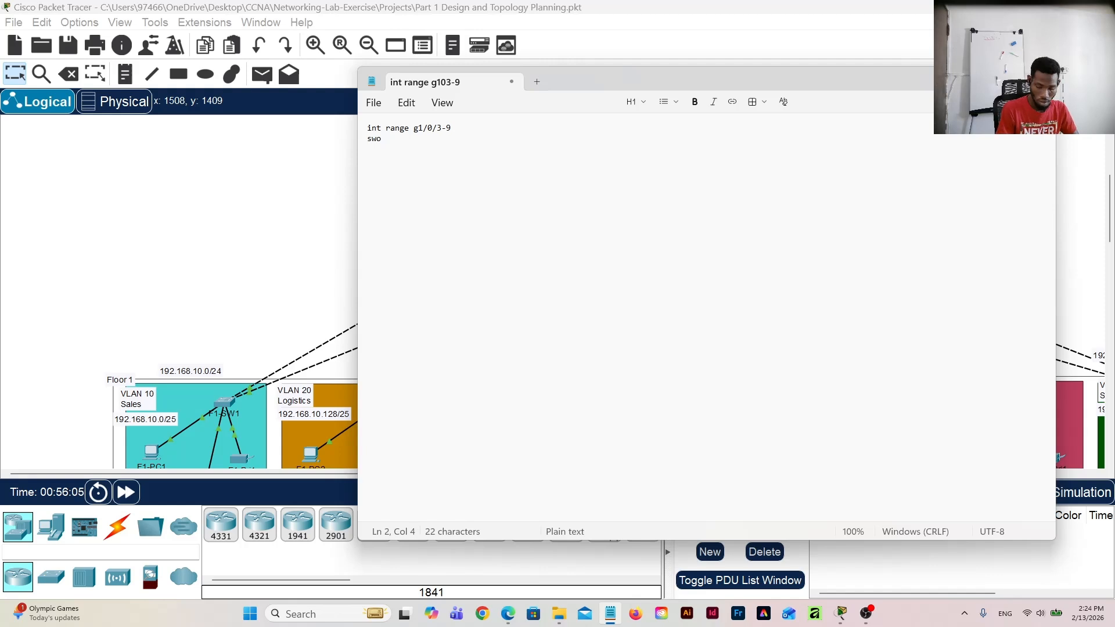
pyautogui.press('BackSpace')
pyautogui.write('itc')
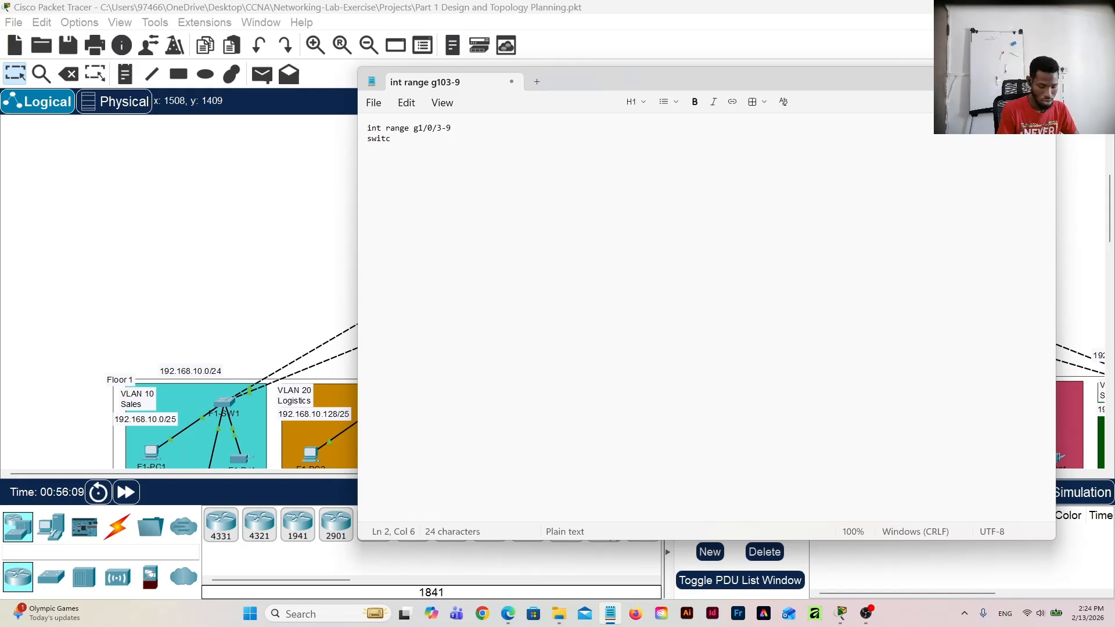
pyautogui.write('hport')
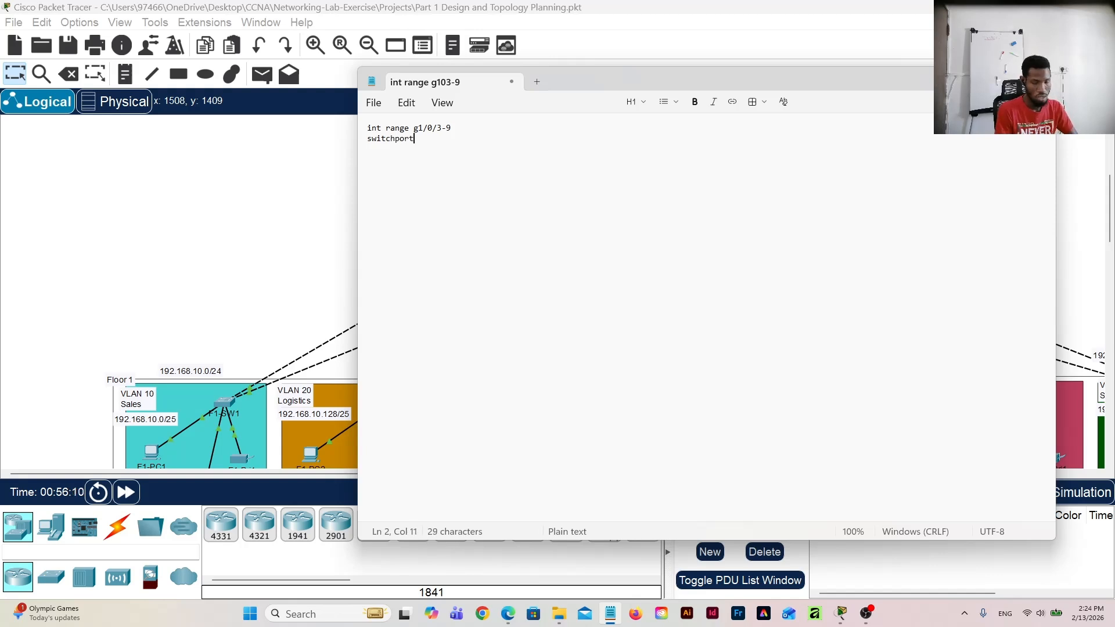
pyautogui.write(' mode')
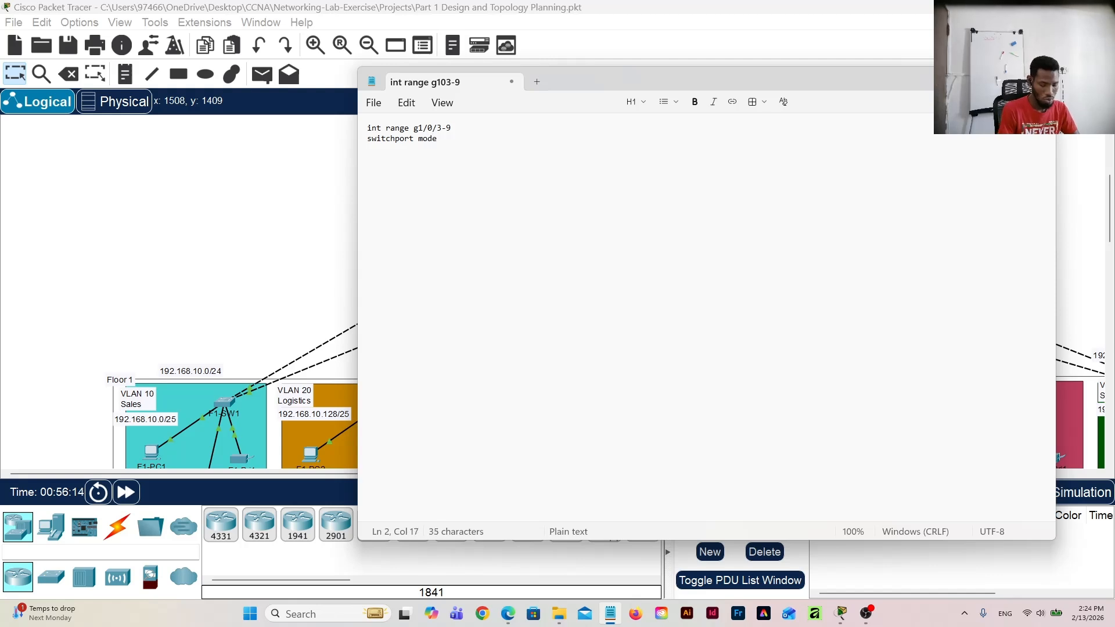
pyautogui.write(' trun')
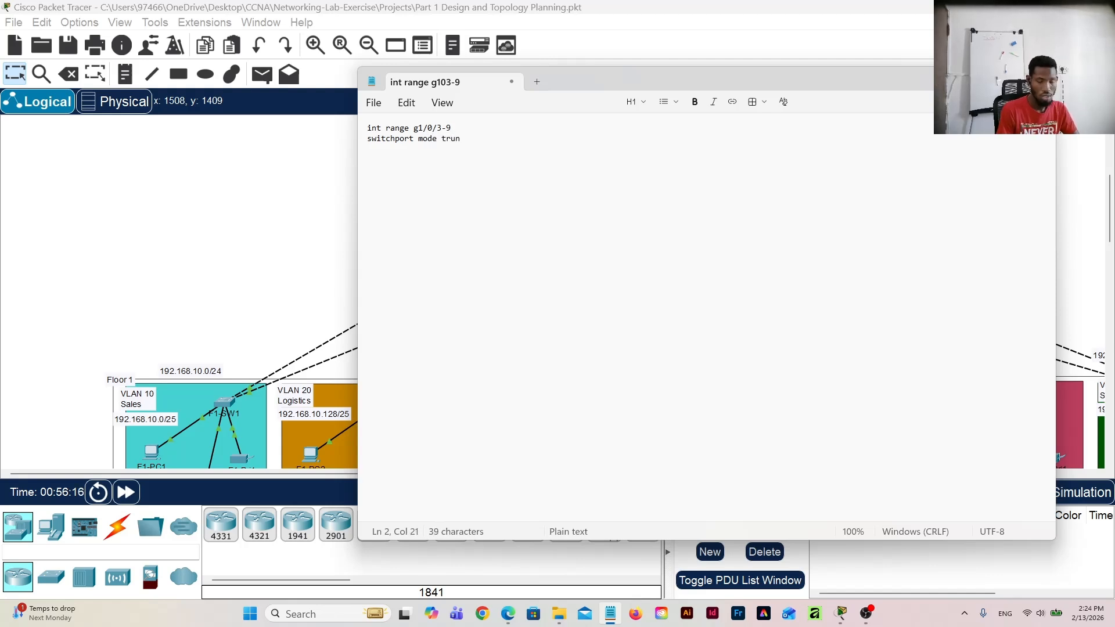
pyautogui.write('k')
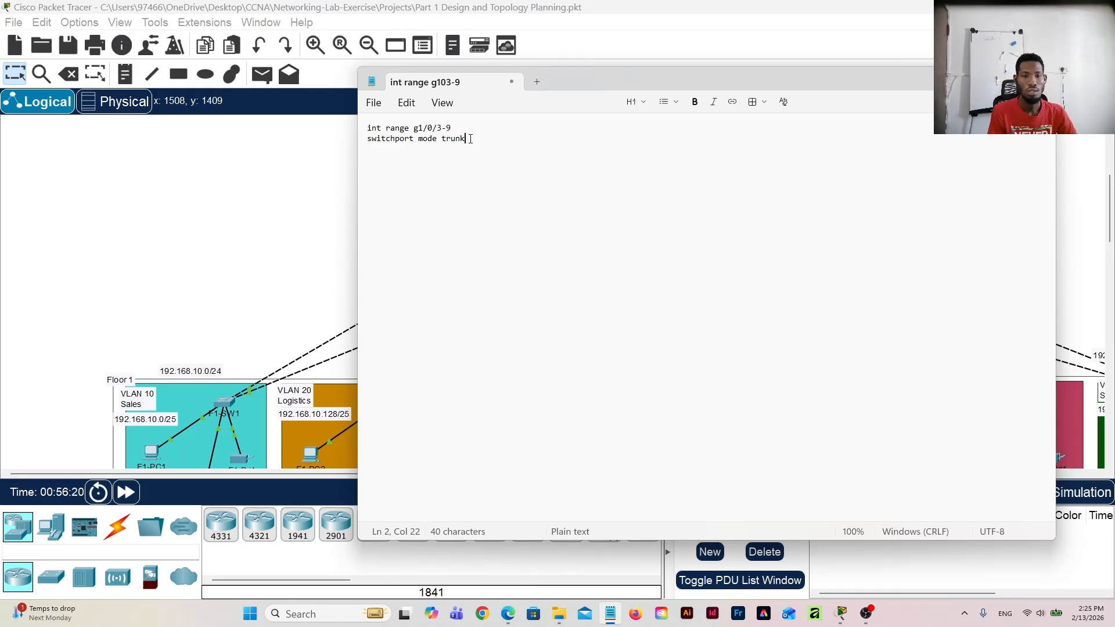
pyautogui.press('Return')
pyautogui.press('Return')
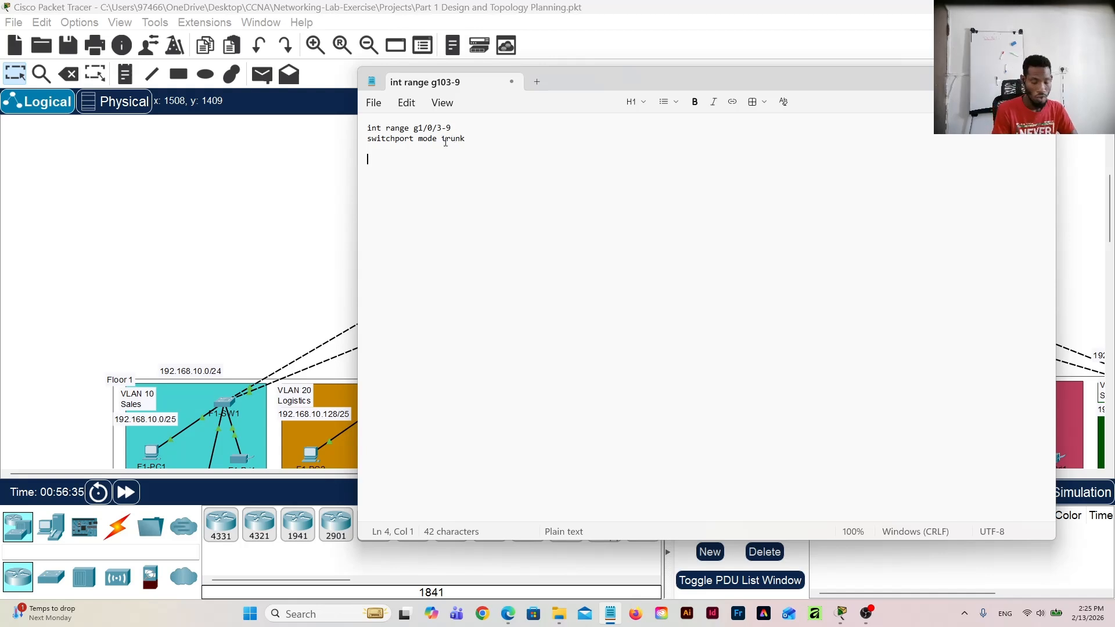
# Step: Add an exit line and VLANs 10 Sales, 20 Logistics, 30 HR, 40 Finance, 50 Legal, 60 IT and 70 Server Room to the script
pyautogui.write('exit')
pyautogui.press('Return')
pyautogui.press('Return')
pyautogui.write('vlan 10')
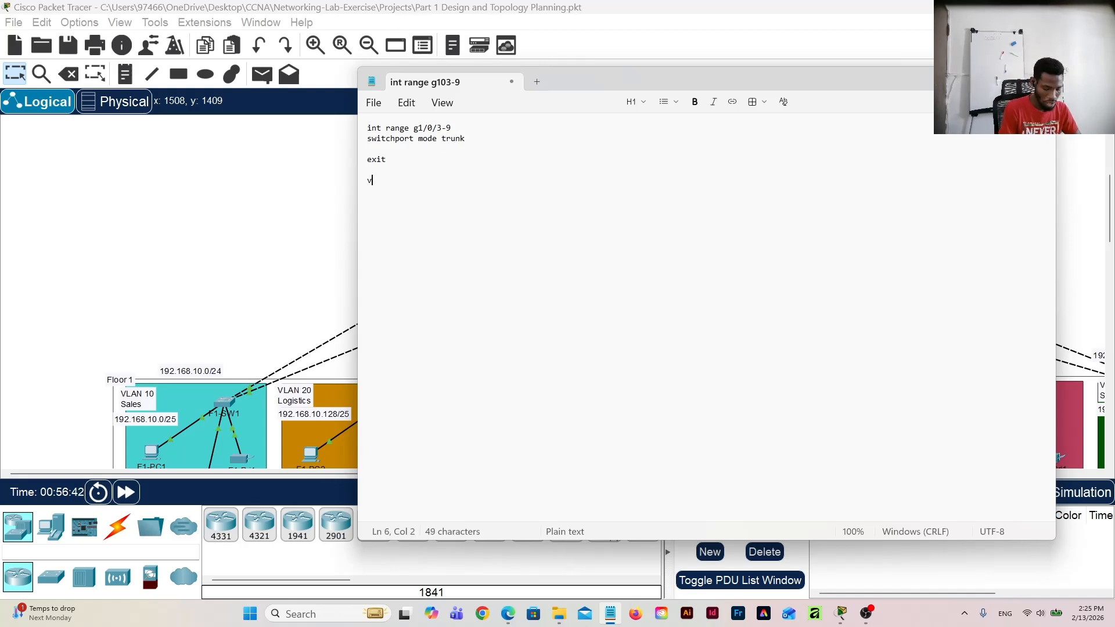
pyautogui.press('Return')
pyautogui.write('name Sales')
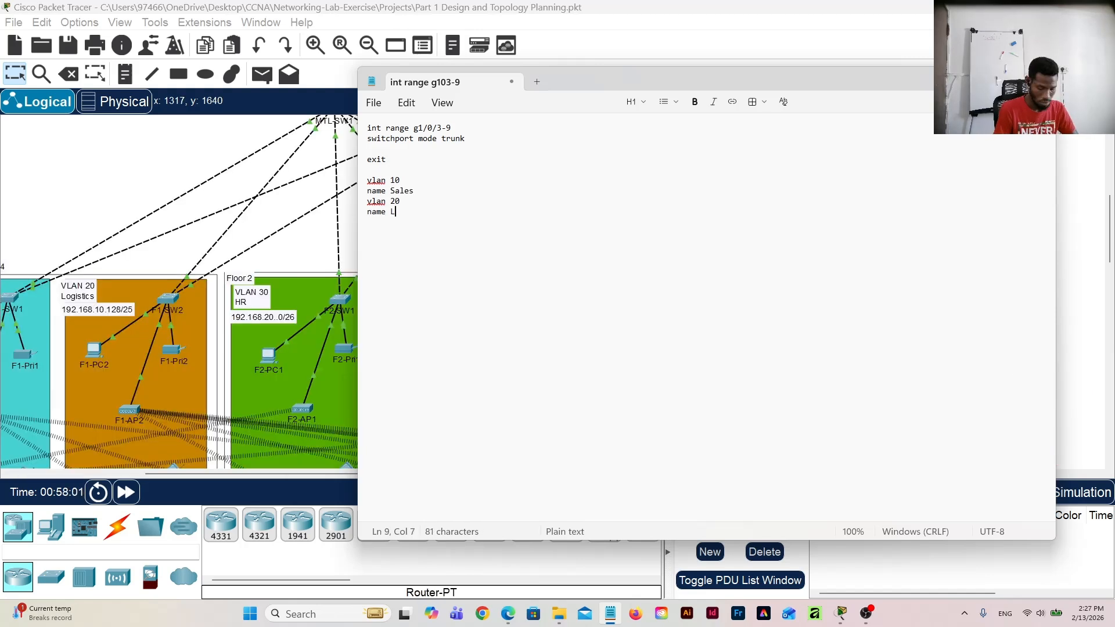
pyautogui.write('nce50Legal60IT70Server Room')
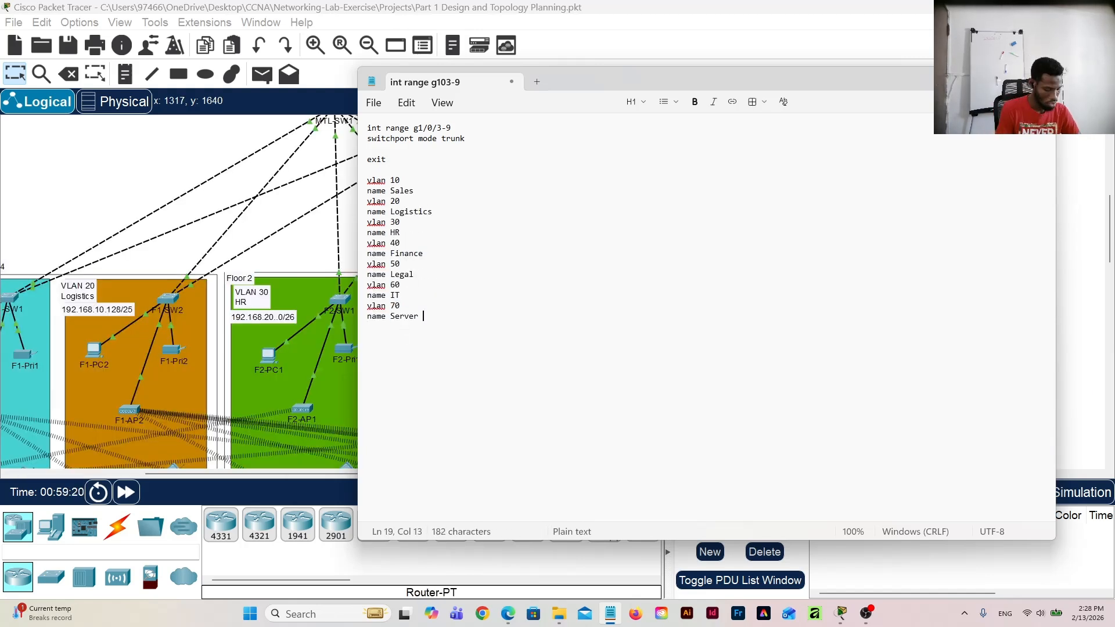
pyautogui.moveTo(367, 253); pyautogui.dragTo(418, 254)
pyautogui.click(453, 321)
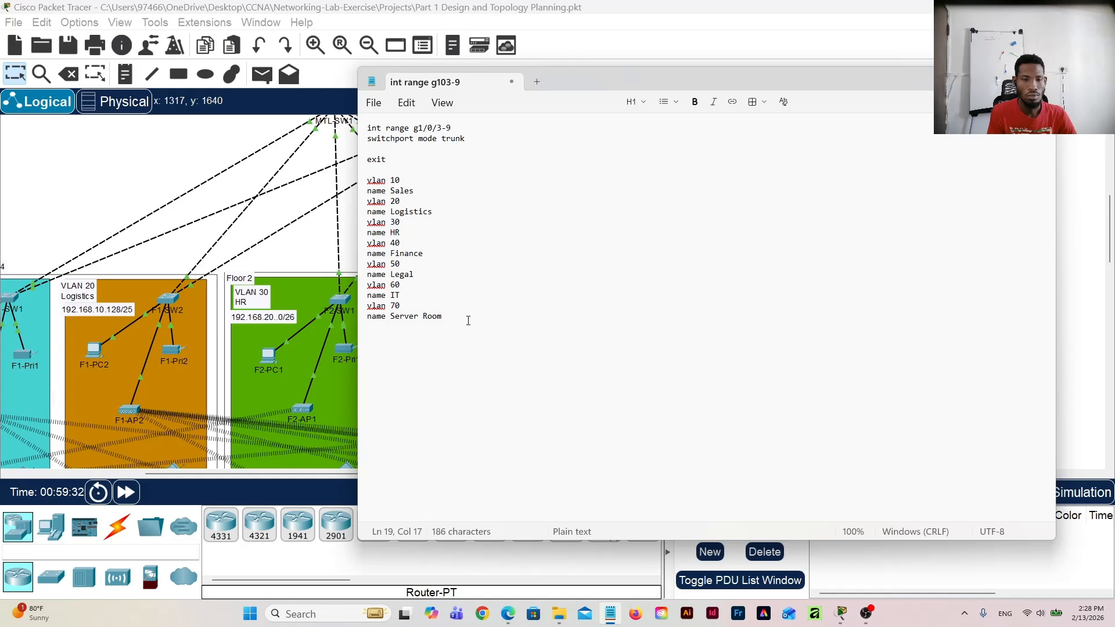
# Step: Copy the whole Notepad script and run it in configuration mode on multilayer switch MTL-SW1's command line
pyautogui.moveTo(450, 315); pyautogui.dragTo(345, 133)
pyautogui.hotkey('ctrl', 'c')
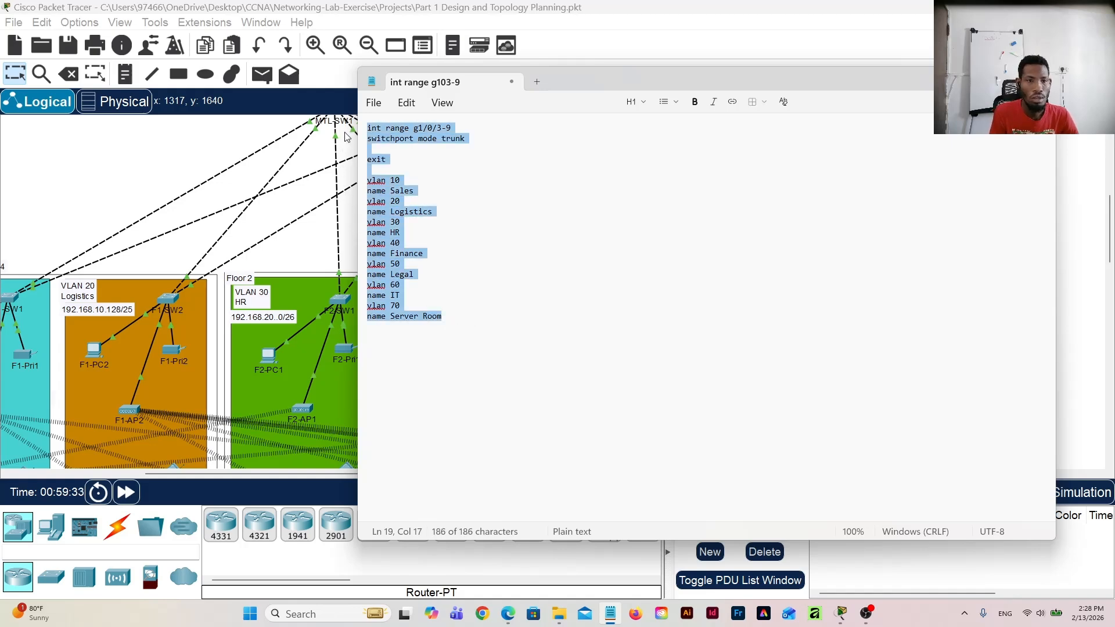
pyautogui.click(257, 174)
pyautogui.scroll(1, 318, 209)
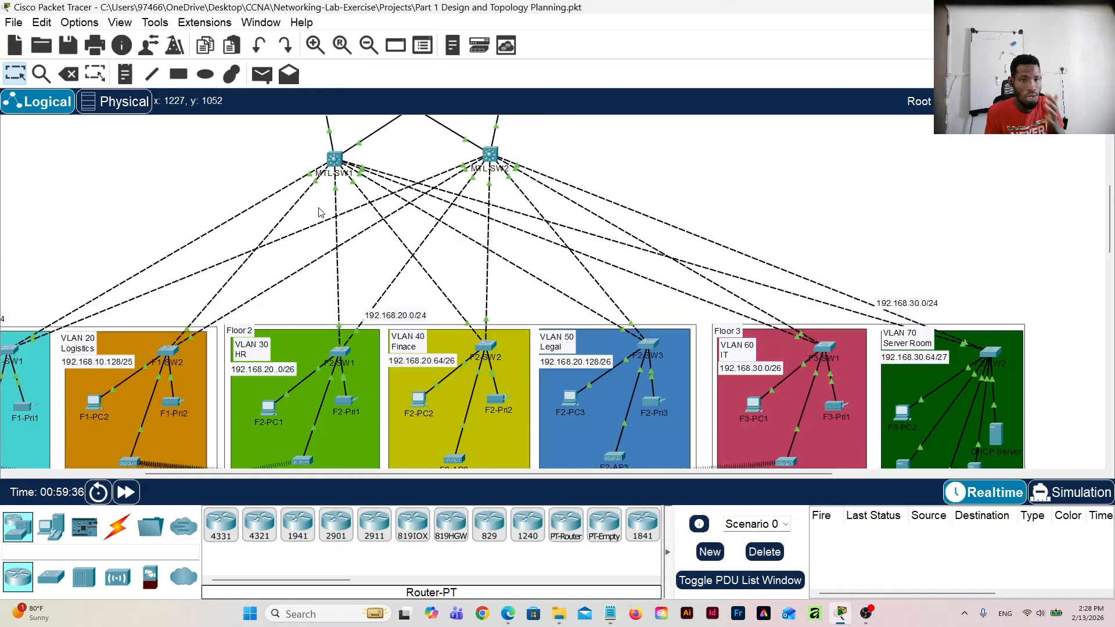
pyautogui.click(335, 158)
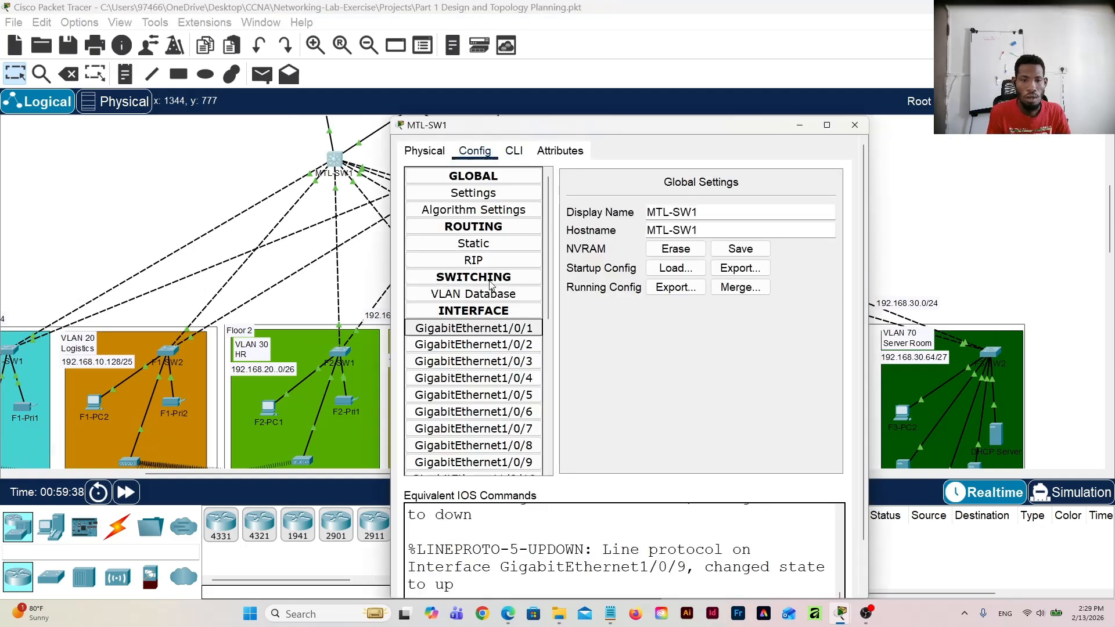
pyautogui.click(473, 327)
pyautogui.click(513, 152)
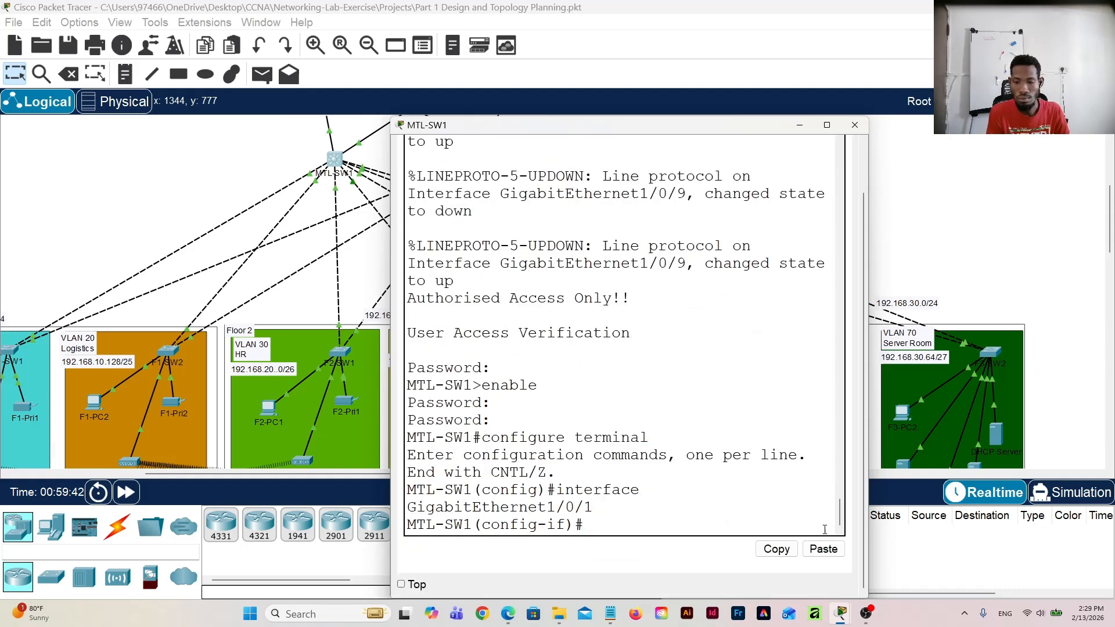
pyautogui.click(824, 543)
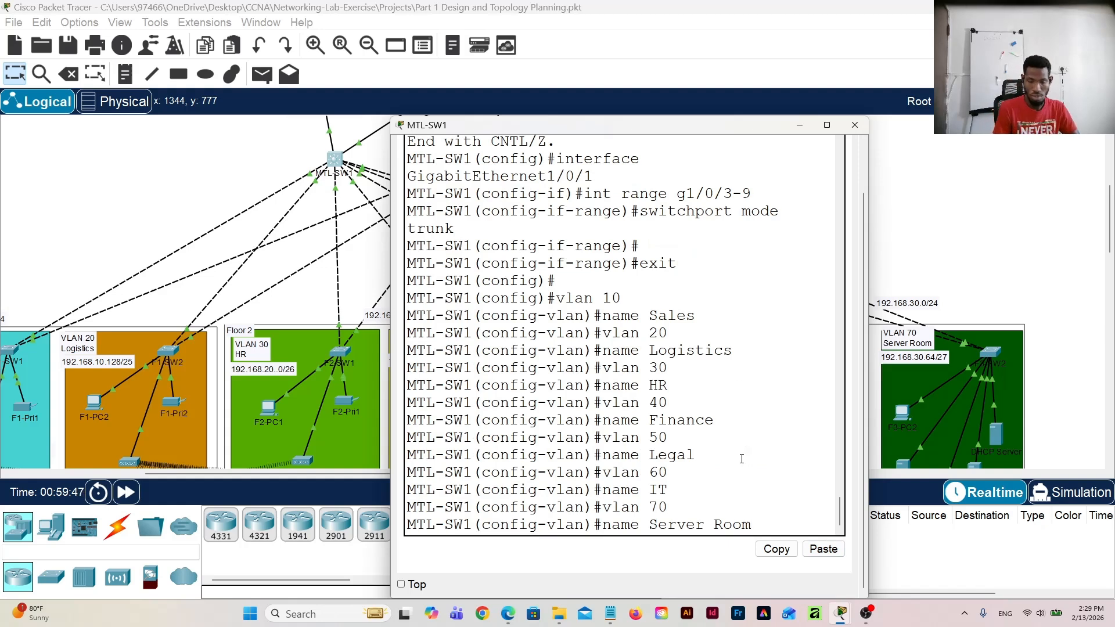
pyautogui.press('Return')
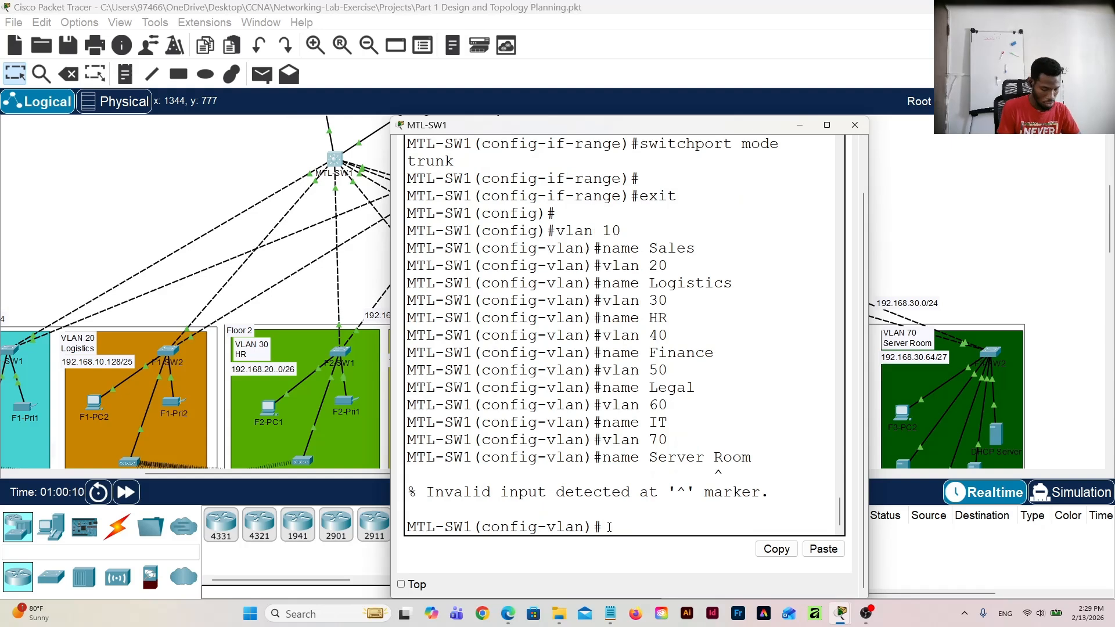
# Step: Name VLAN 70 as ServerRoom, without a space, on MTL-SW1's command line
pyautogui.write('vlan')
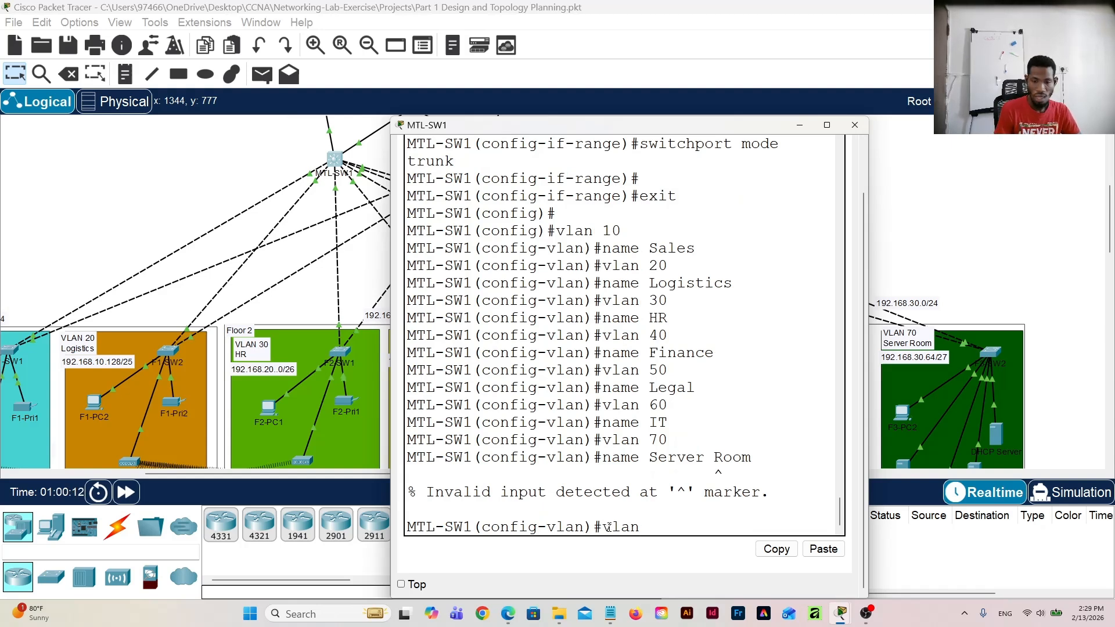
pyautogui.write(' 70')
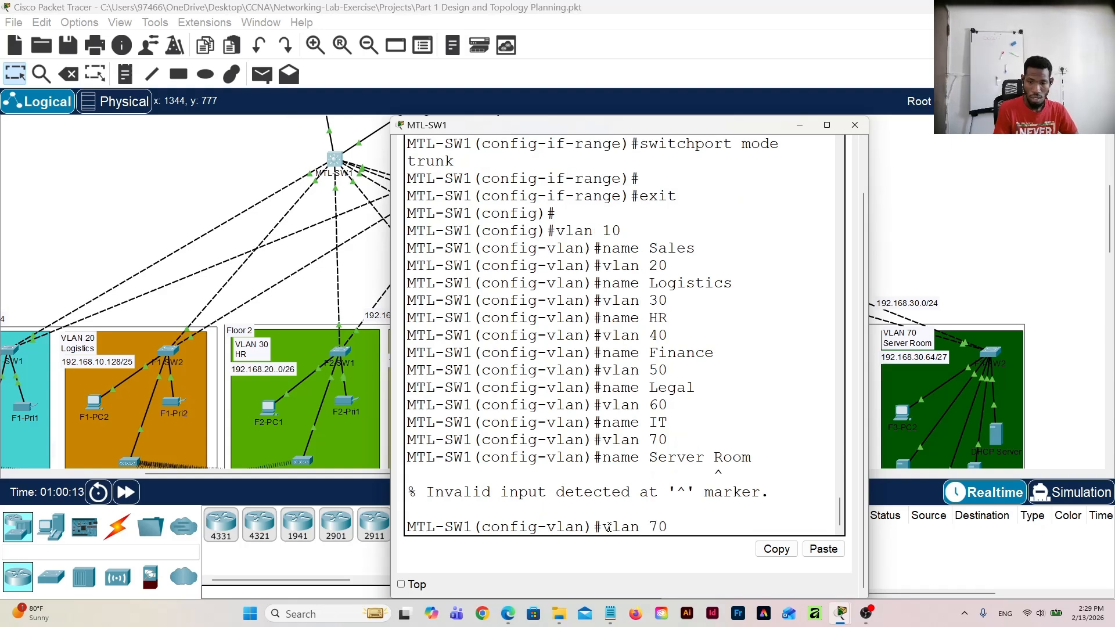
pyautogui.press('Return')
pyautogui.write('name')
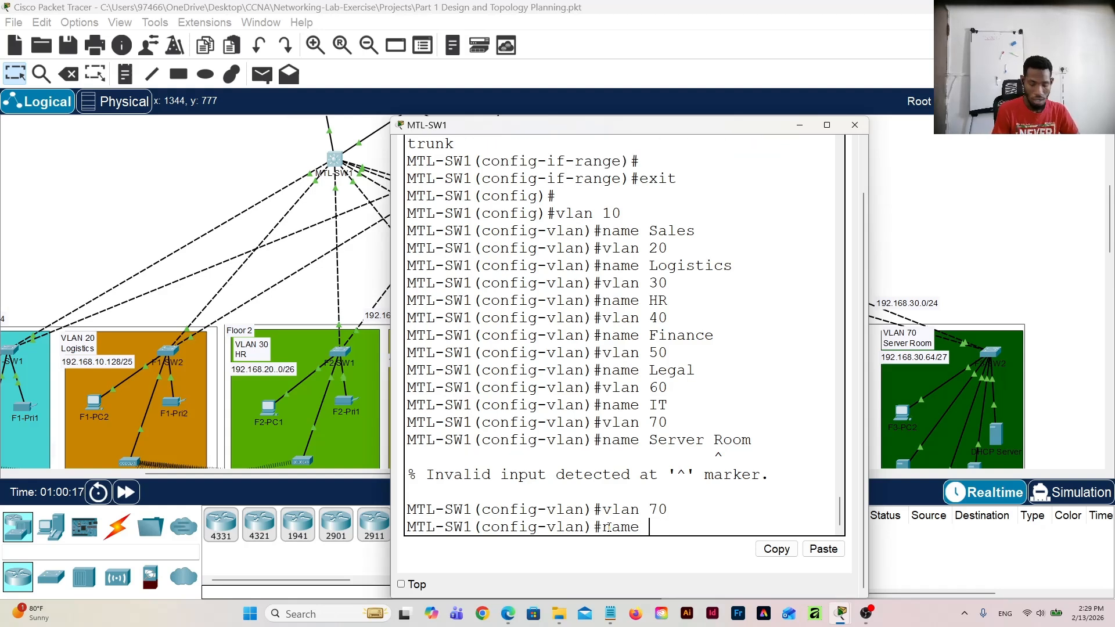
pyautogui.write(' S')
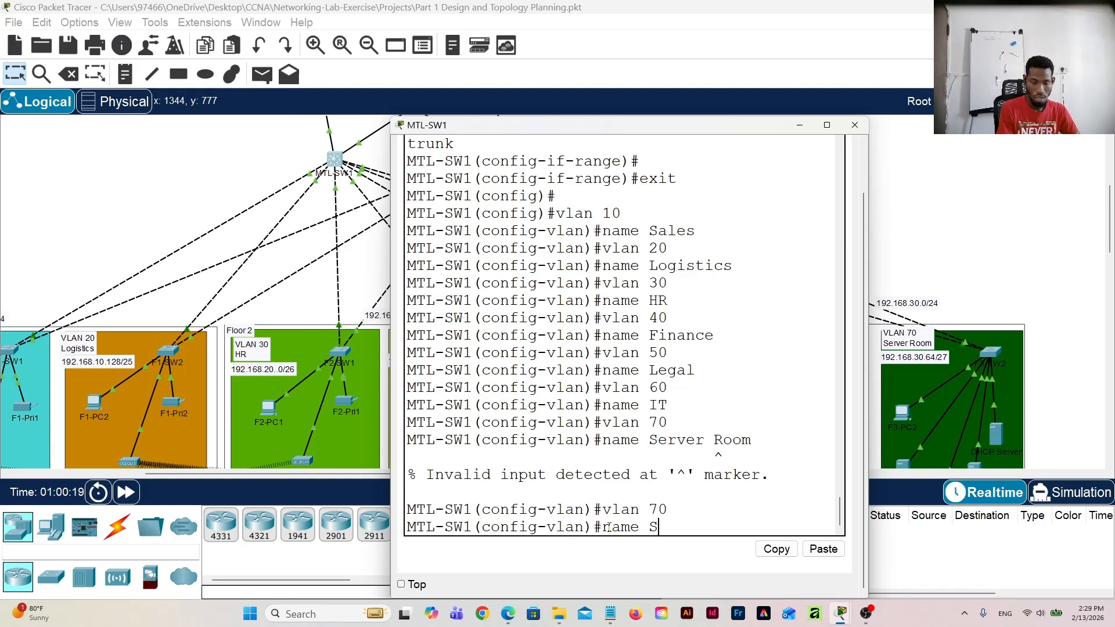
pyautogui.write('erver')
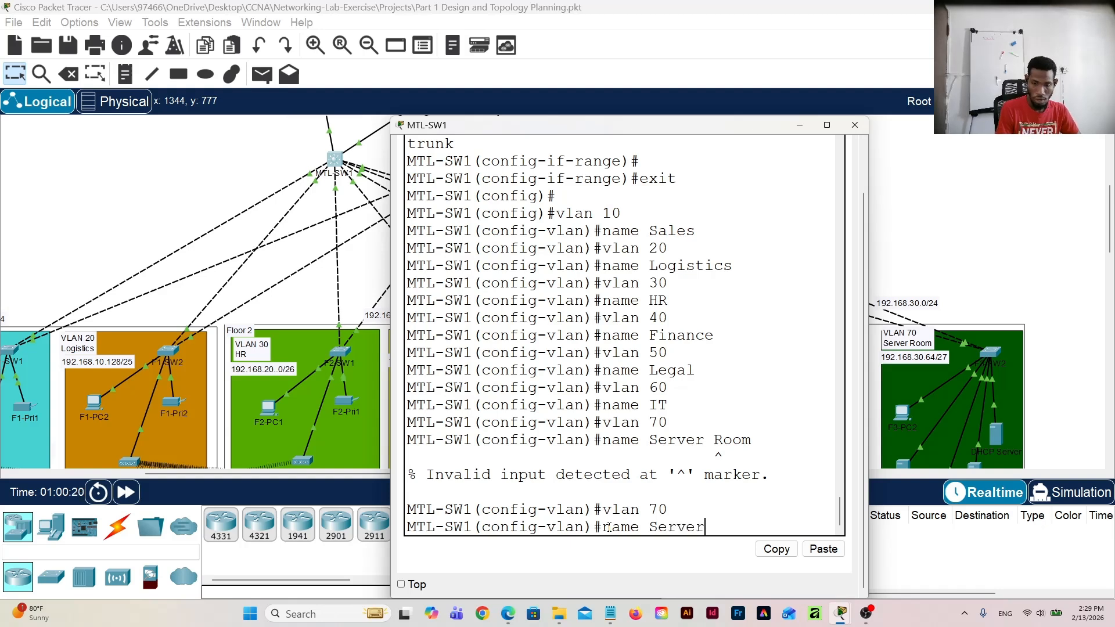
pyautogui.write('Room')
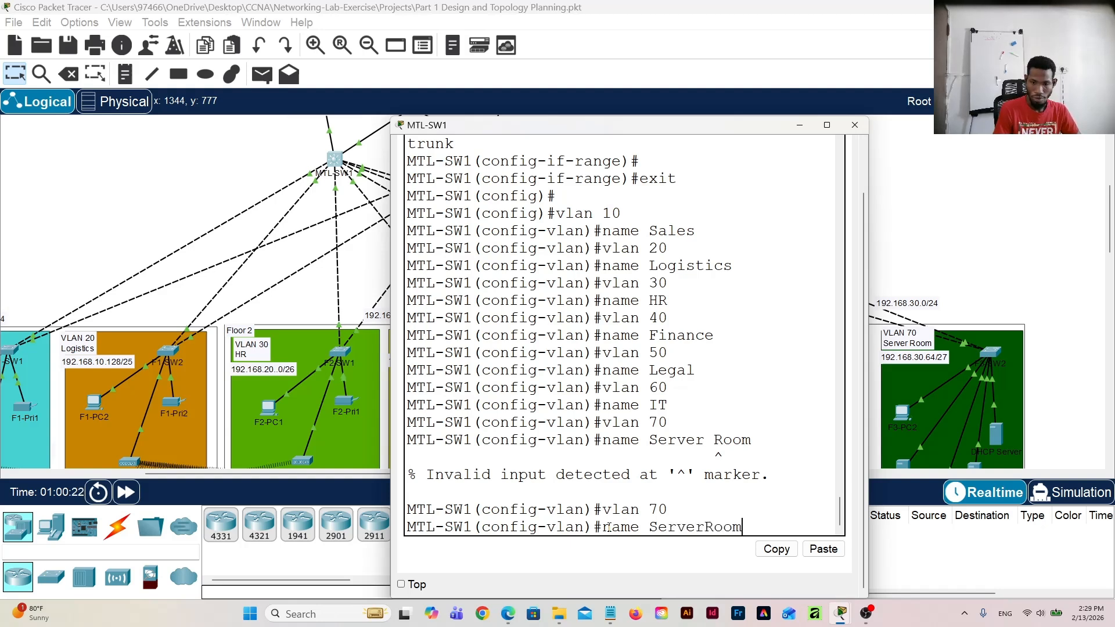
pyautogui.press('Return')
pyautogui.press('Return')
# Step: Save MTL-SW1's configuration with "do write", close the switch's window, and return to the Notepad script
pyautogui.write('do')
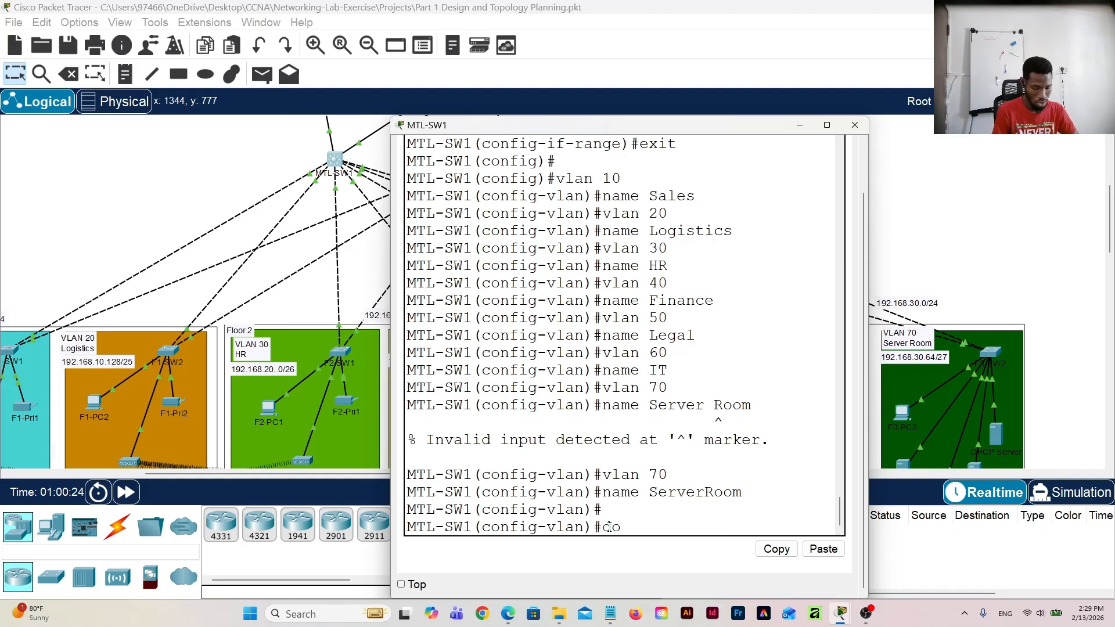
pyautogui.write(' wri')
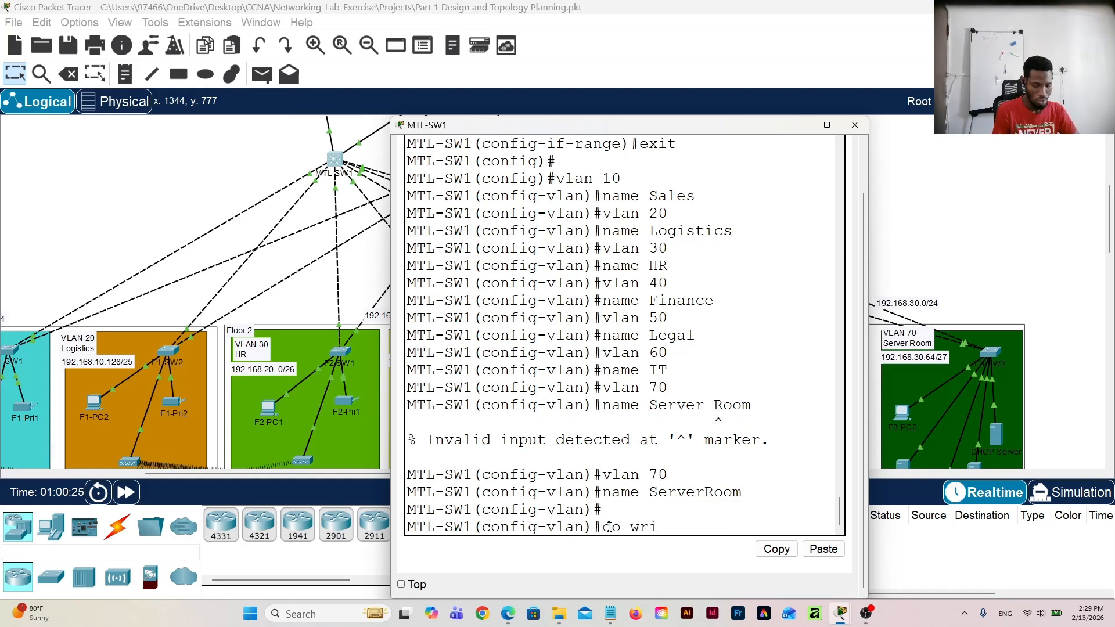
pyautogui.write('te')
pyautogui.press('Return')
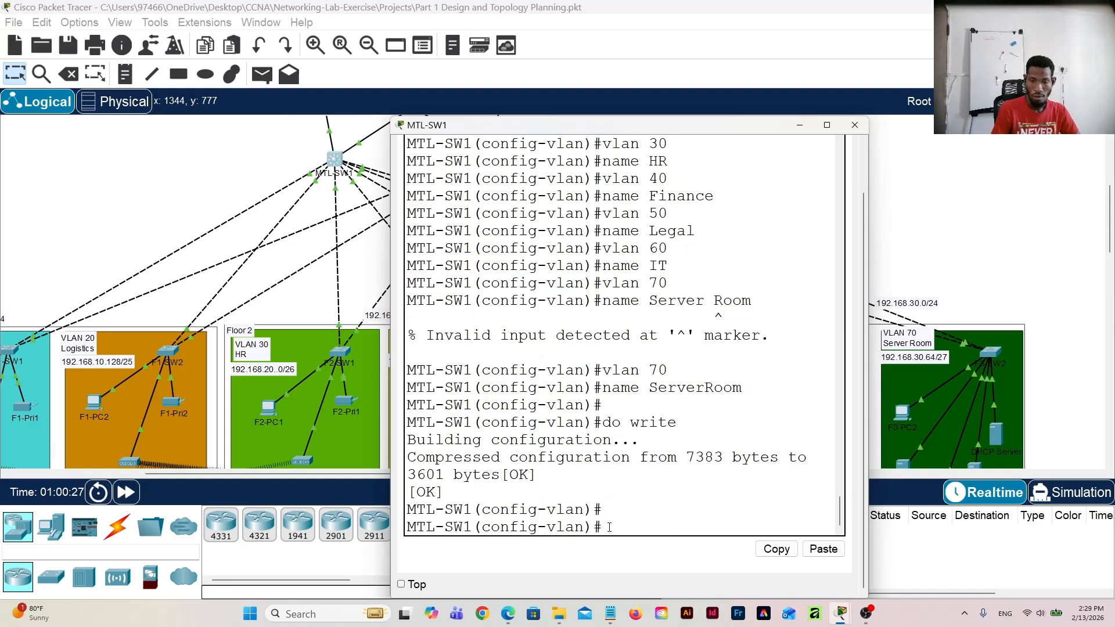
pyautogui.click(854, 126)
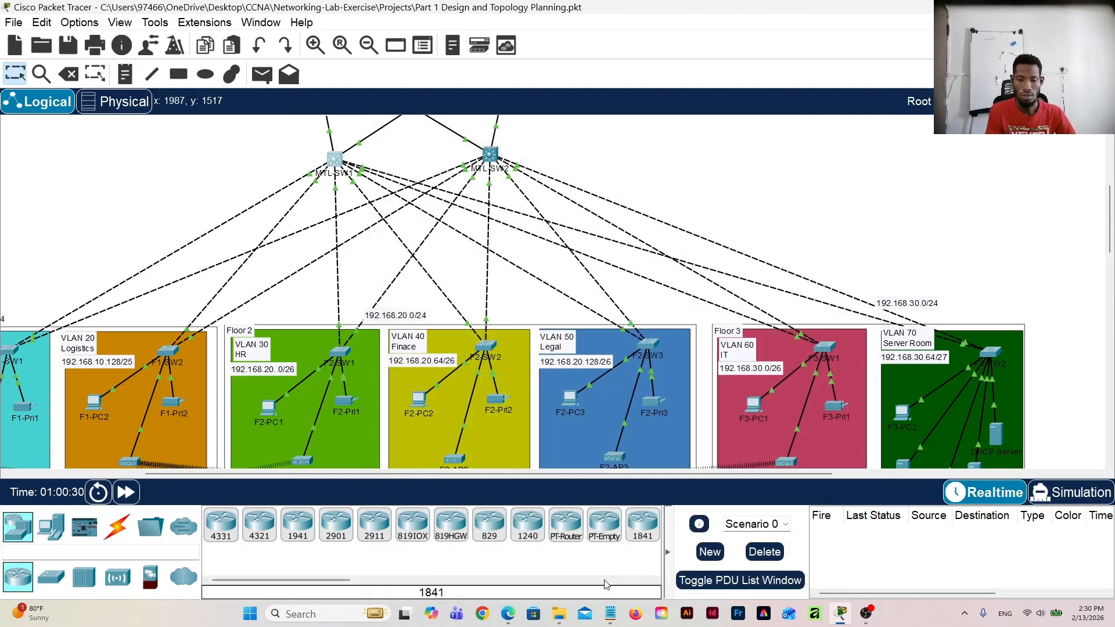
pyautogui.click(610, 614)
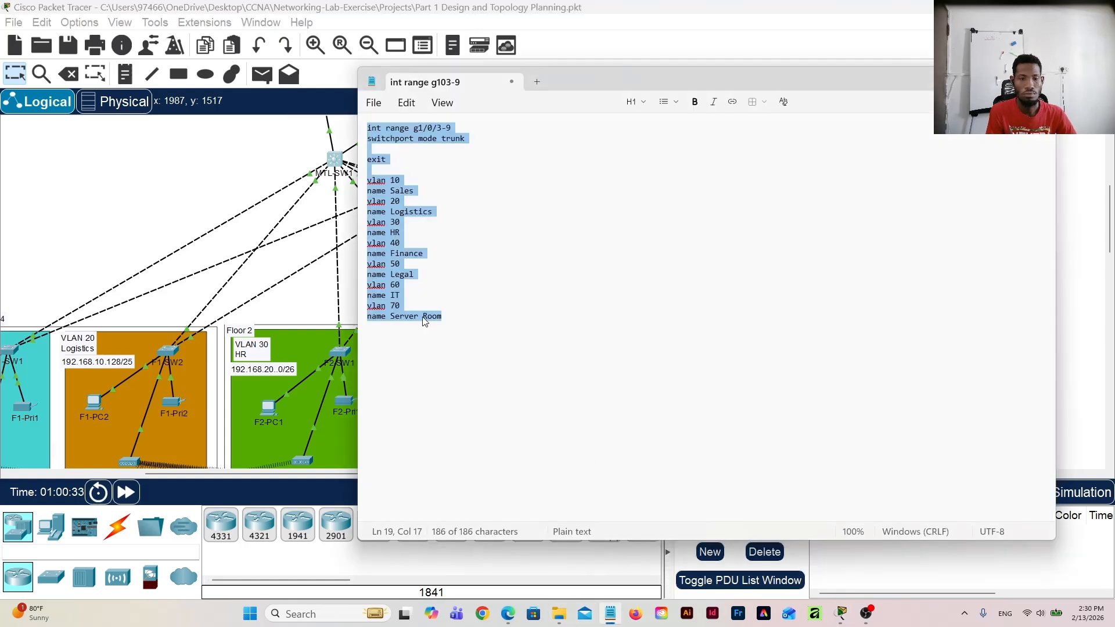
# Step: Correct the VLAN 70 name in the script to ServerRoom and add a final "do write memory" line
pyautogui.click(423, 316)
pyautogui.press('BackSpace')
pyautogui.hotkey('ctrl', 'a')
pyautogui.hotkey('ctrl', 'End')
pyautogui.press('Return')
pyautogui.press('Return')
pyautogui.write('do write m')
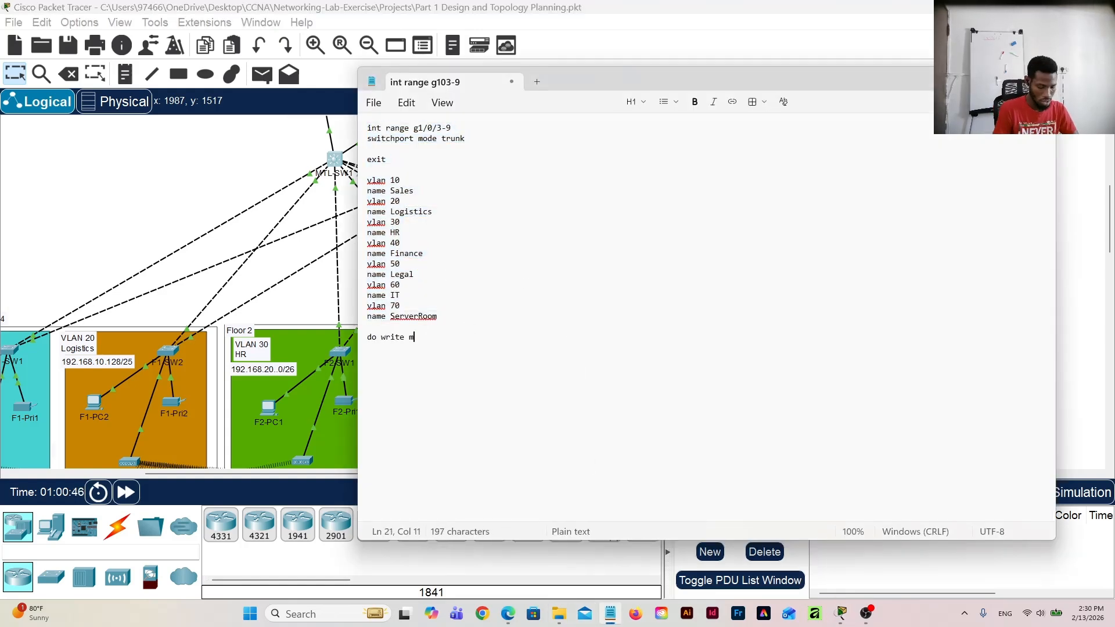
pyautogui.write('emory')
# Step: Copy the whole Notepad script and paste it in configuration mode on multilayer switch MTL-SW2's command line
pyautogui.hotkey('ctrl', 'a')
pyautogui.click(291, 209)
pyautogui.click(490, 156)
pyautogui.click(471, 151)
pyautogui.click(472, 326)
pyautogui.click(514, 152)
pyautogui.scroll(-5, 697, 406)
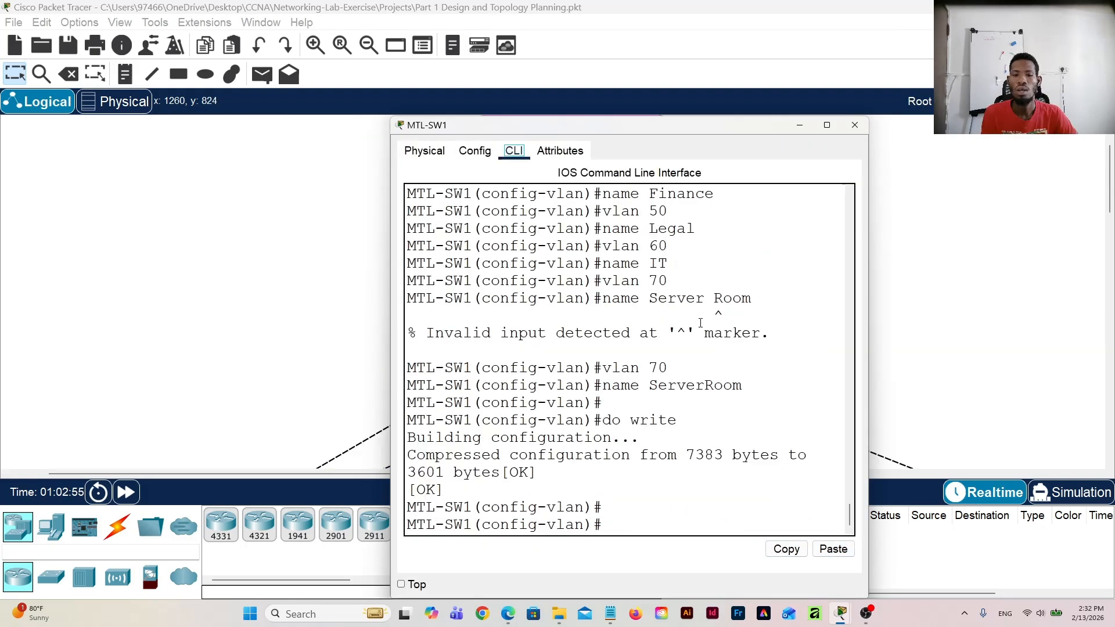
# Step: Review the trunk and VLAN commands on MTL-SW1's command line and close the switch's window
pyautogui.scroll(5, 698, 324)
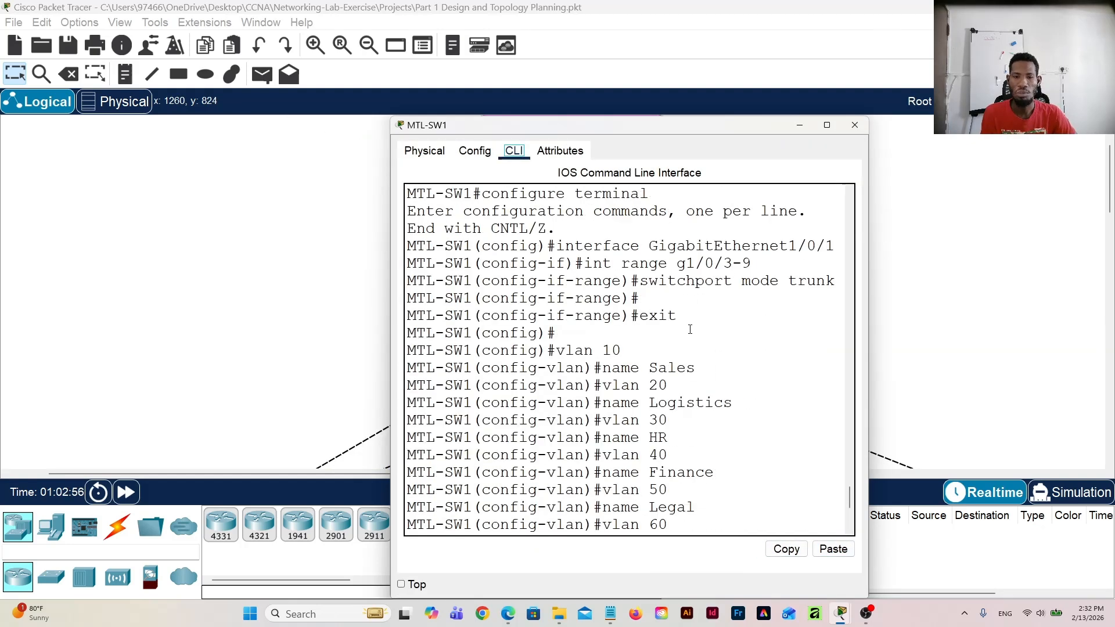
pyautogui.scroll(-3, 652, 394)
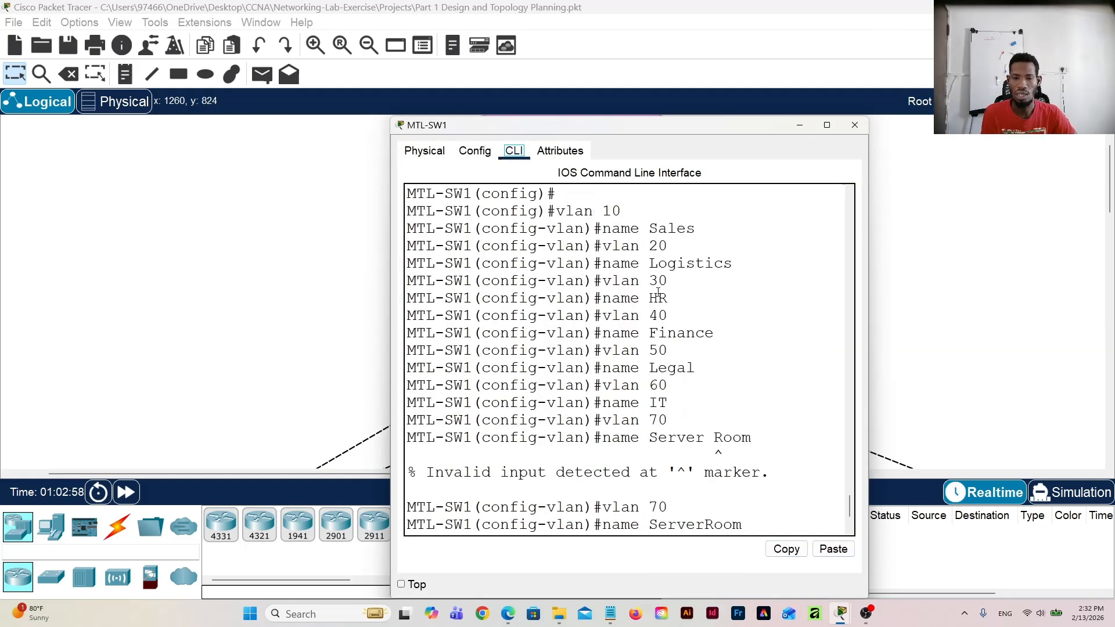
pyautogui.click(855, 126)
pyautogui.scroll(-2, 517, 288)
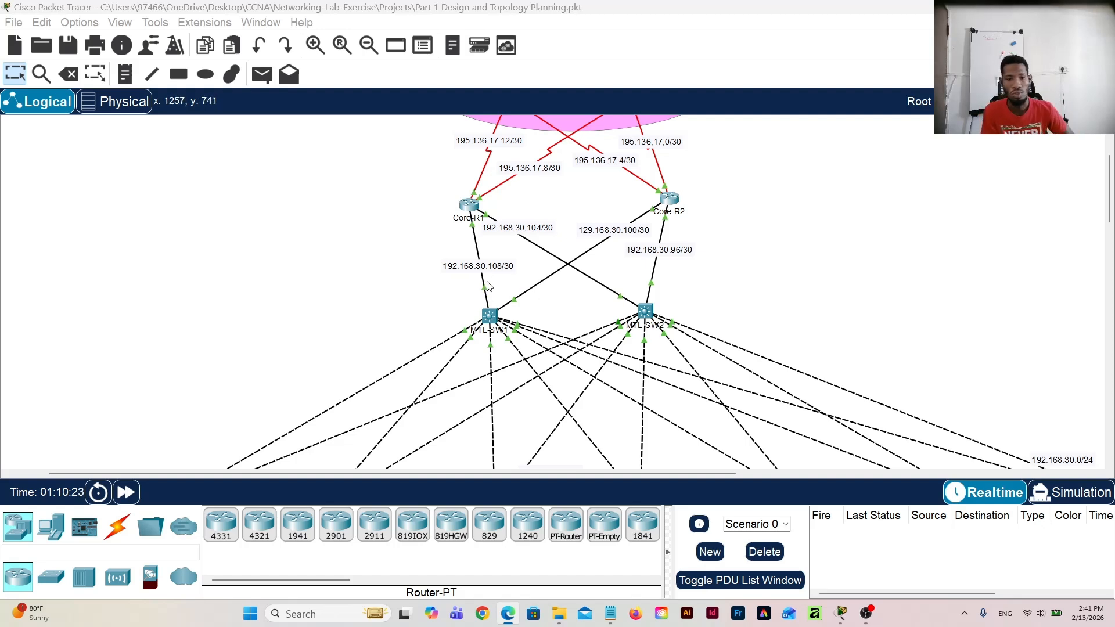
pyautogui.click(491, 316)
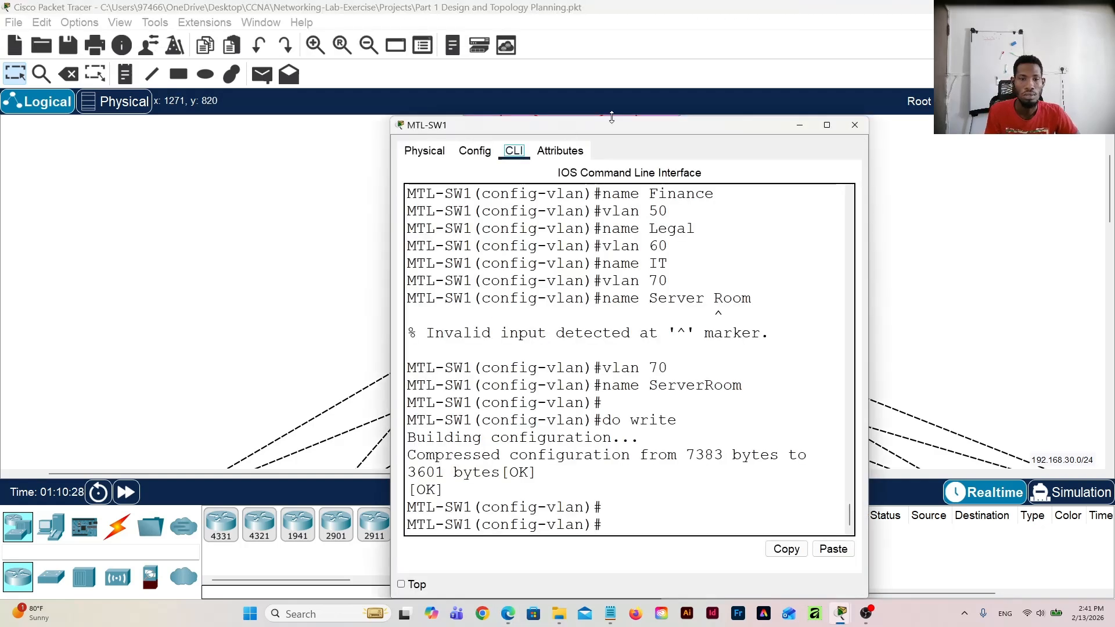
pyautogui.click(854, 125)
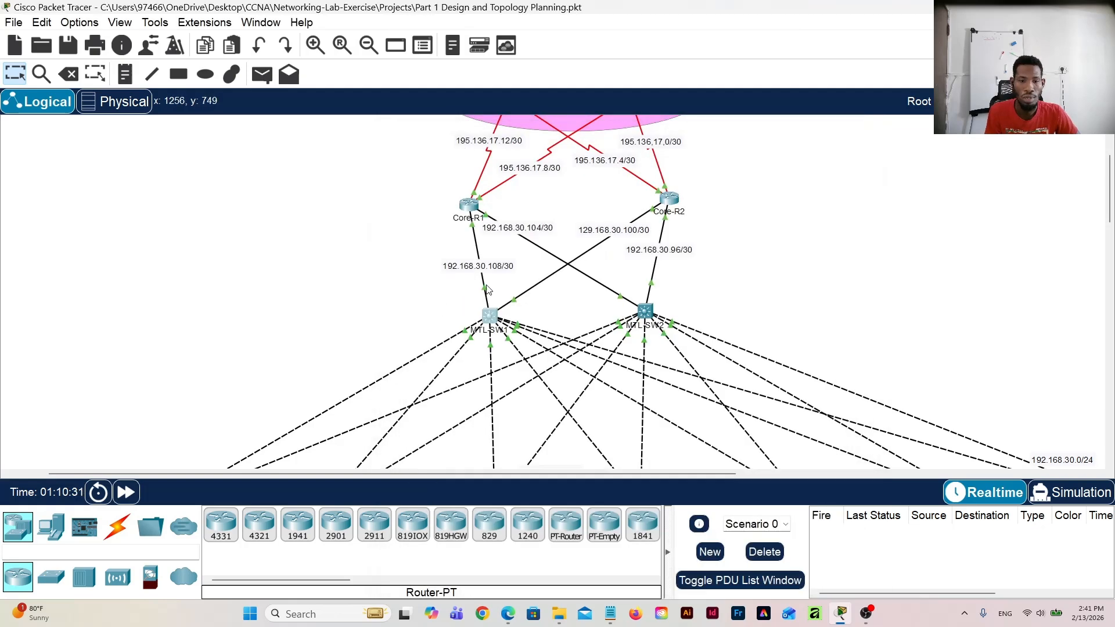
# Step: Check MTL-SW1's ports towards the core routers and select interface range g1/0/1-2 in configuration mode on its command line
pyautogui.moveTo(486, 291)
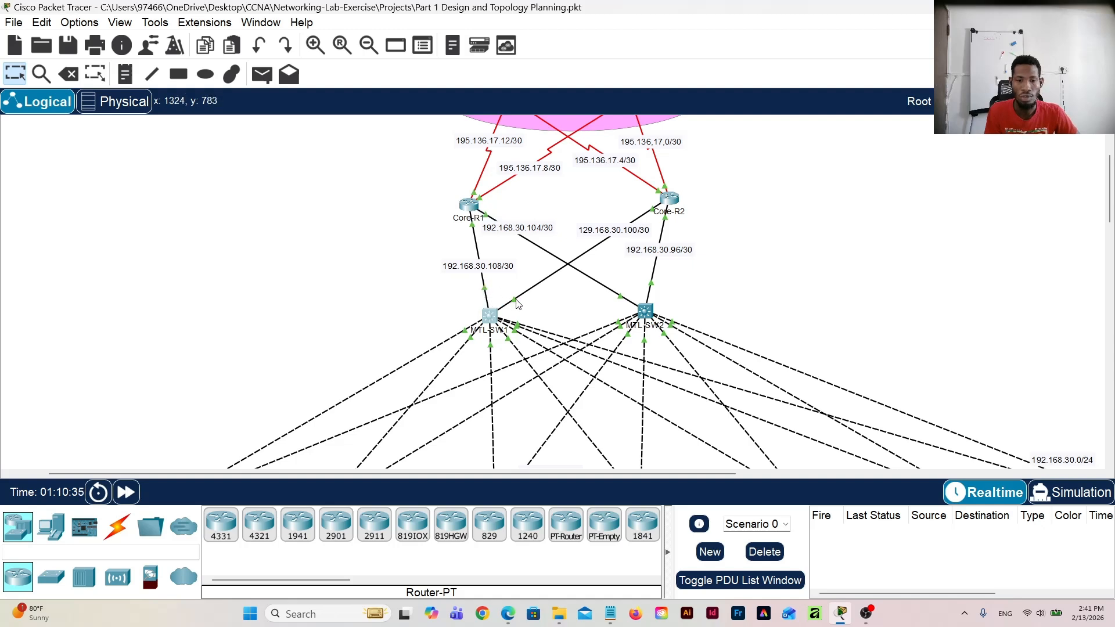
pyautogui.moveTo(517, 303)
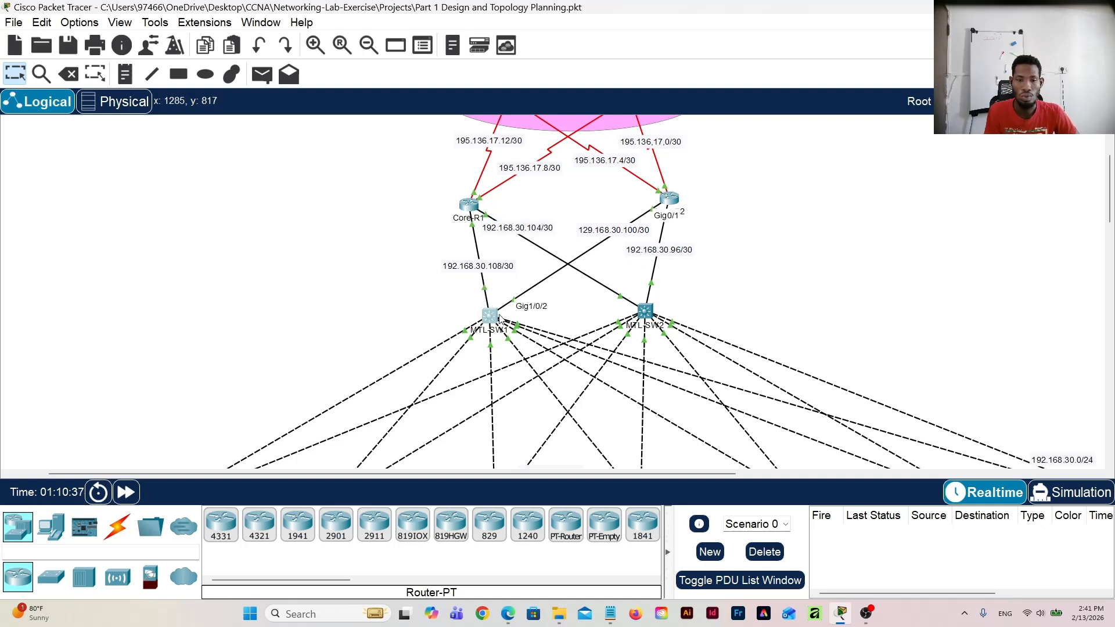
pyautogui.click(491, 316)
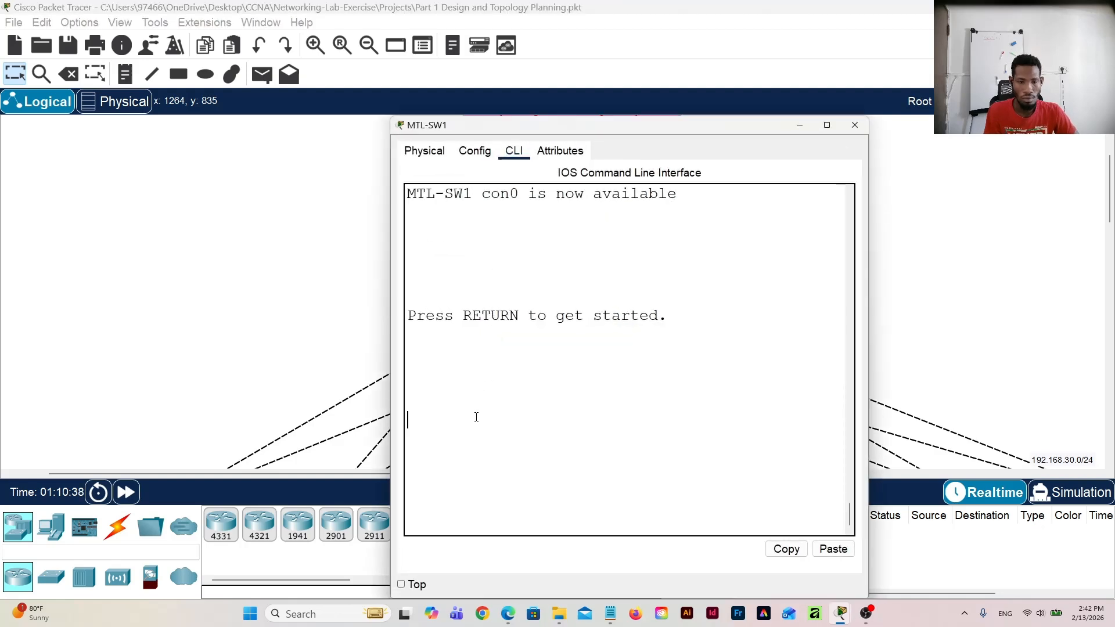
pyautogui.click(478, 155)
pyautogui.click(503, 328)
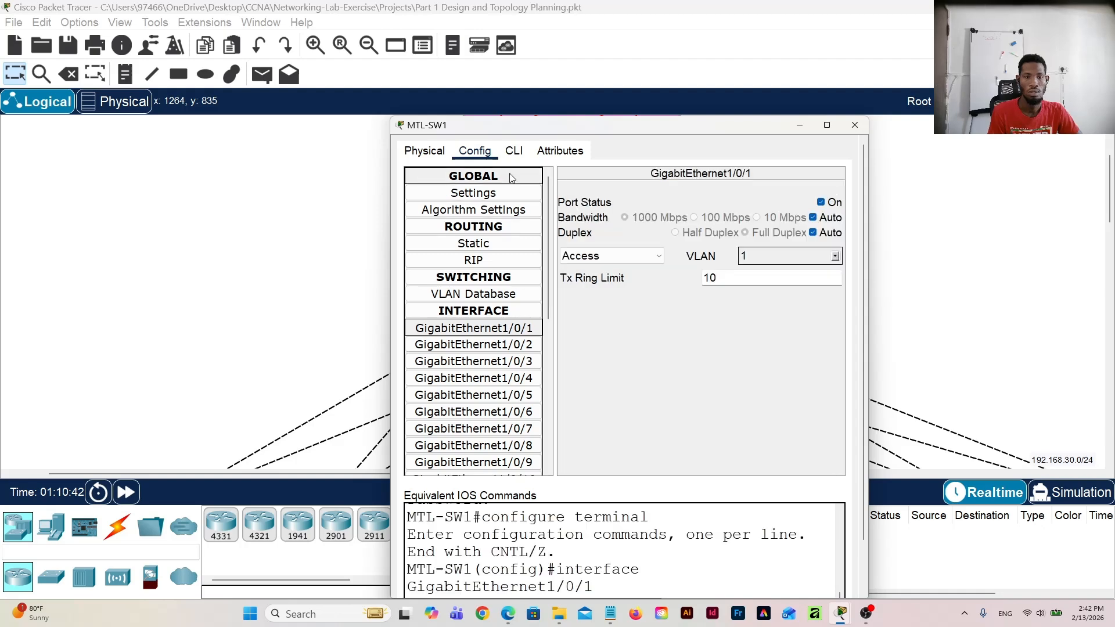
pyautogui.click(514, 152)
pyautogui.scroll(-3, 590, 389)
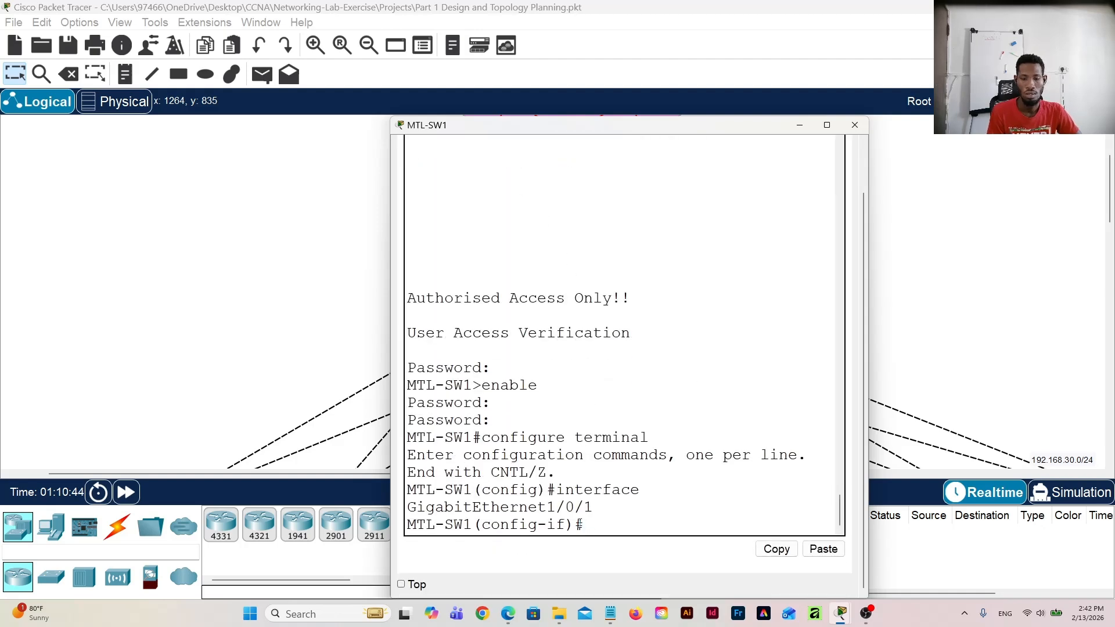
pyautogui.write('int ')
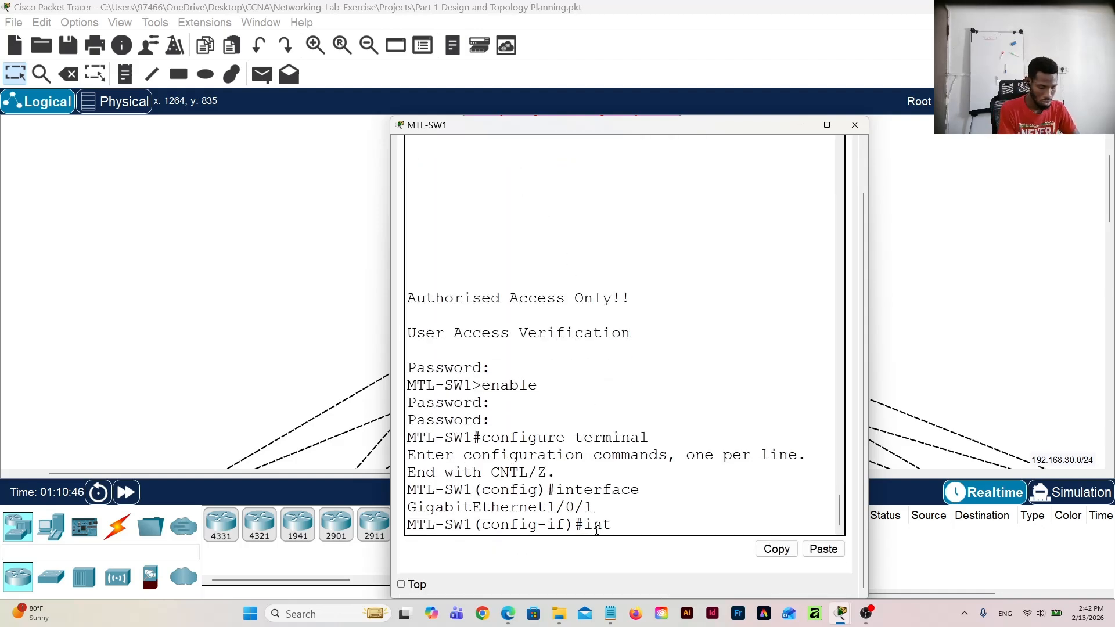
pyautogui.write('range')
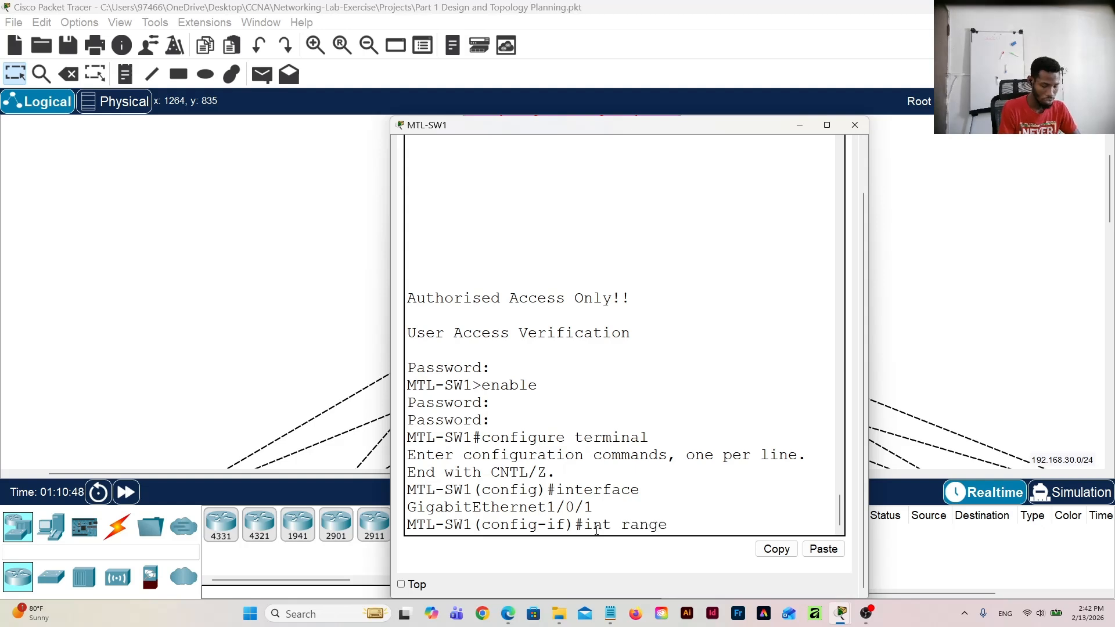
pyautogui.write(' g1/0/')
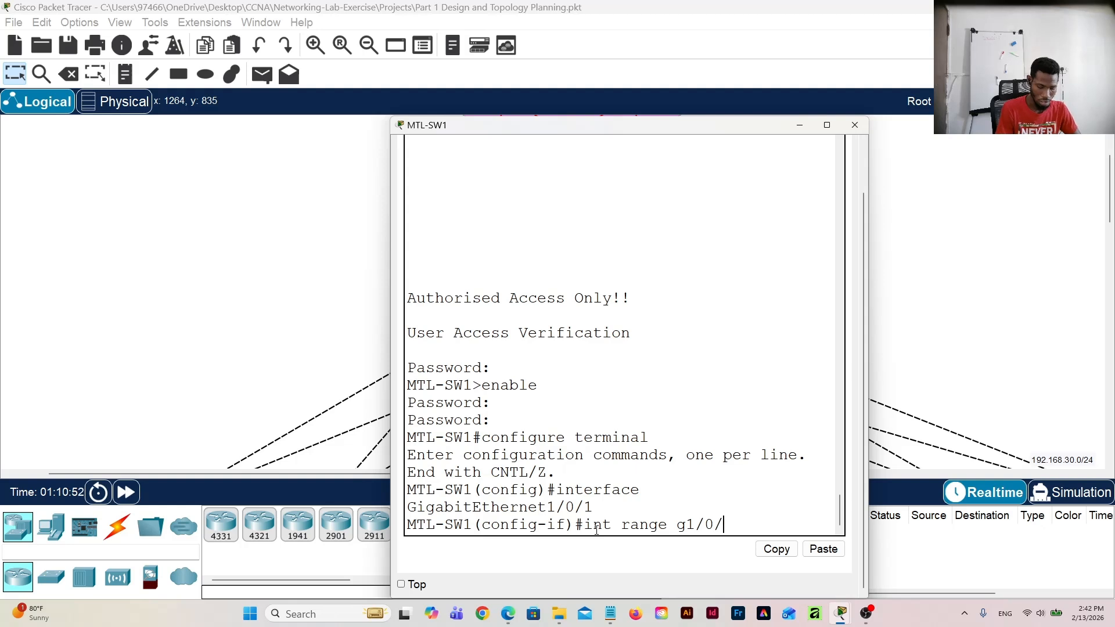
pyautogui.write('1-2')
pyautogui.press('Return')
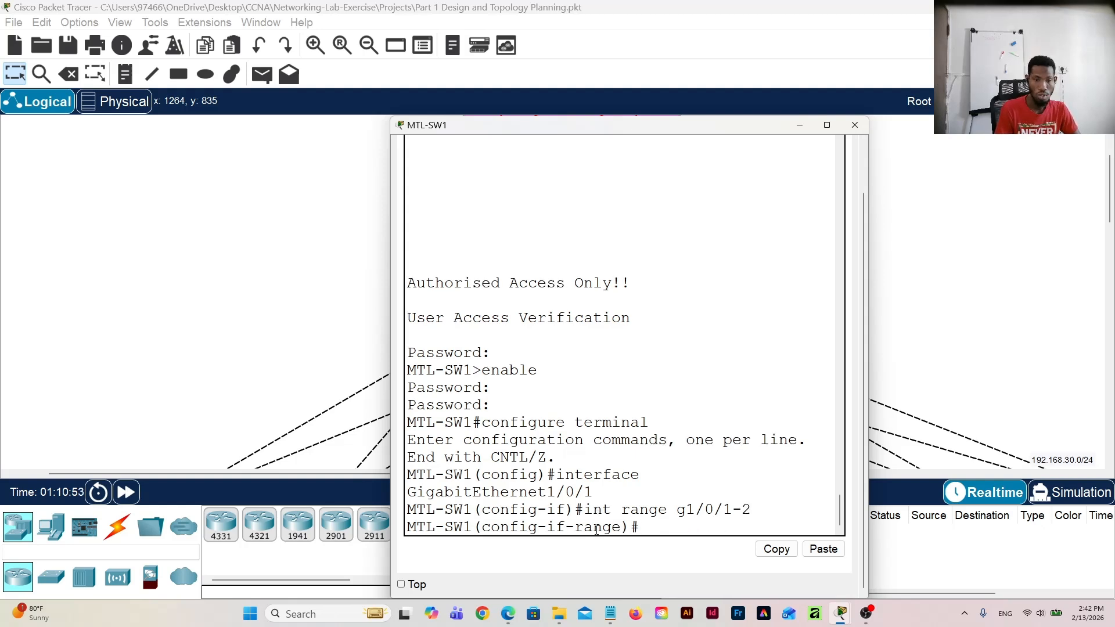
# Step: Turn MTL-SW1's selected core-facing interfaces into routed ports with "no switchport"
pyautogui.write('no')
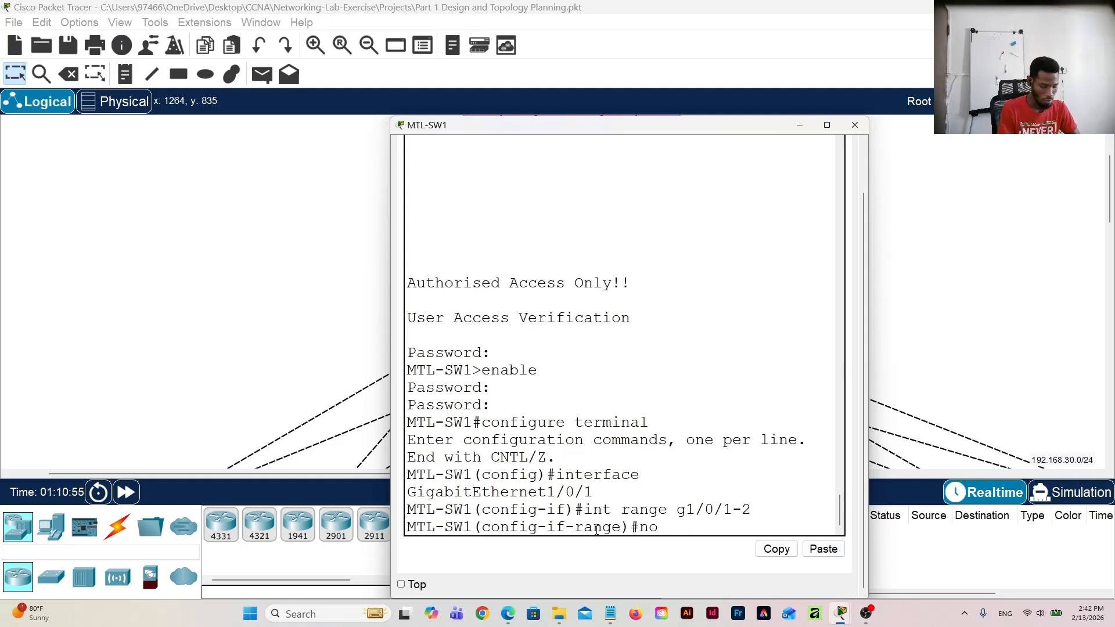
pyautogui.write(' sw')
pyautogui.press('Tab')
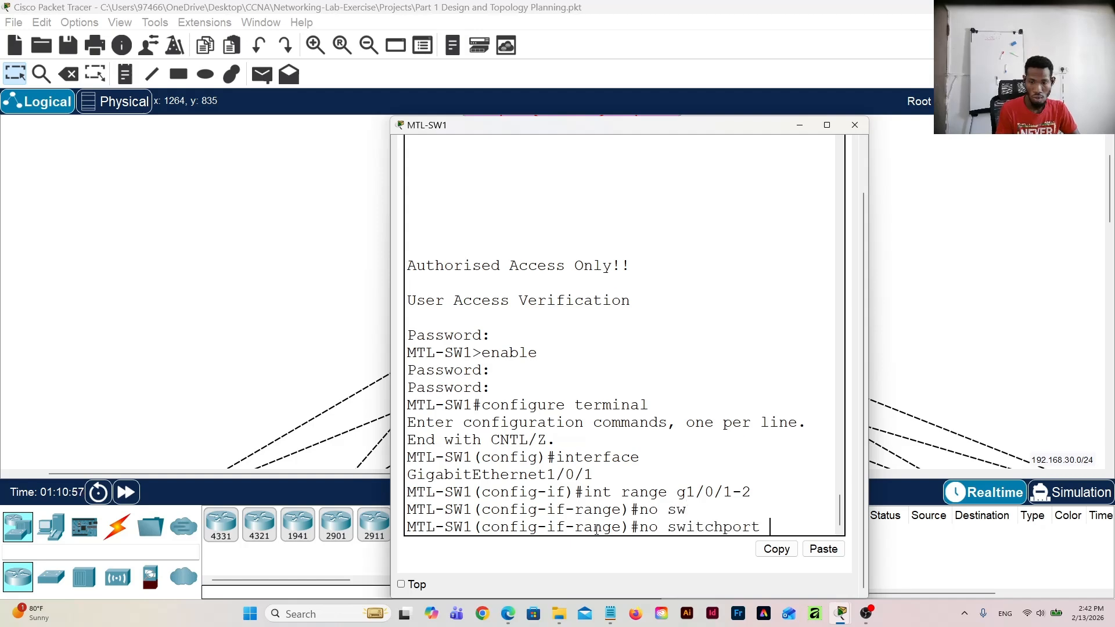
pyautogui.press('Return')
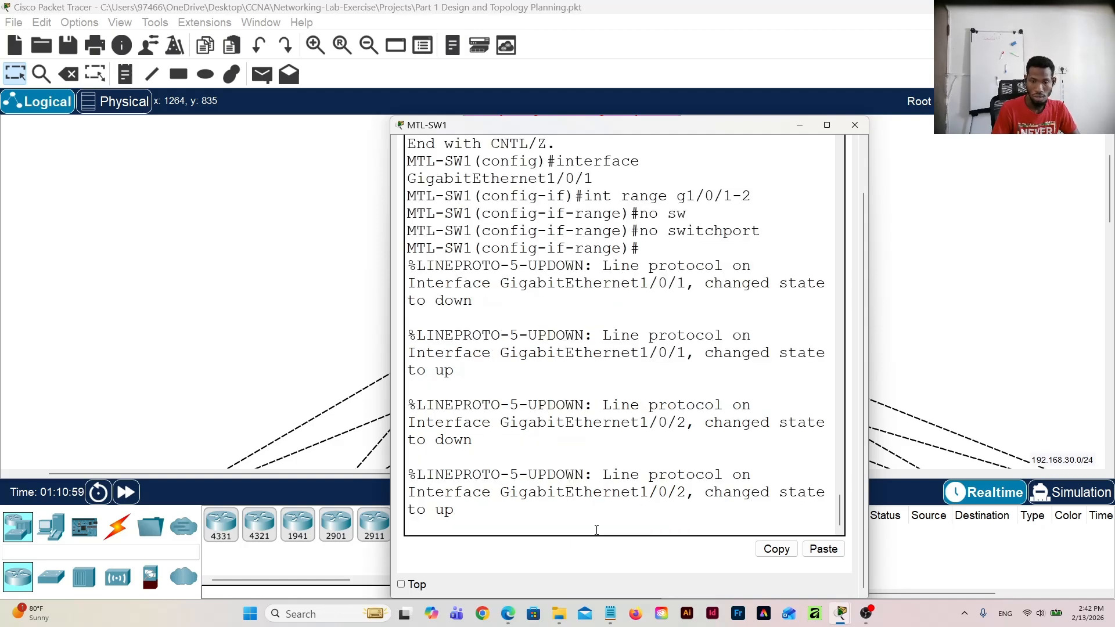
pyautogui.press('Return')
pyautogui.press('Return')
pyautogui.press('Return')
pyautogui.press('Return')
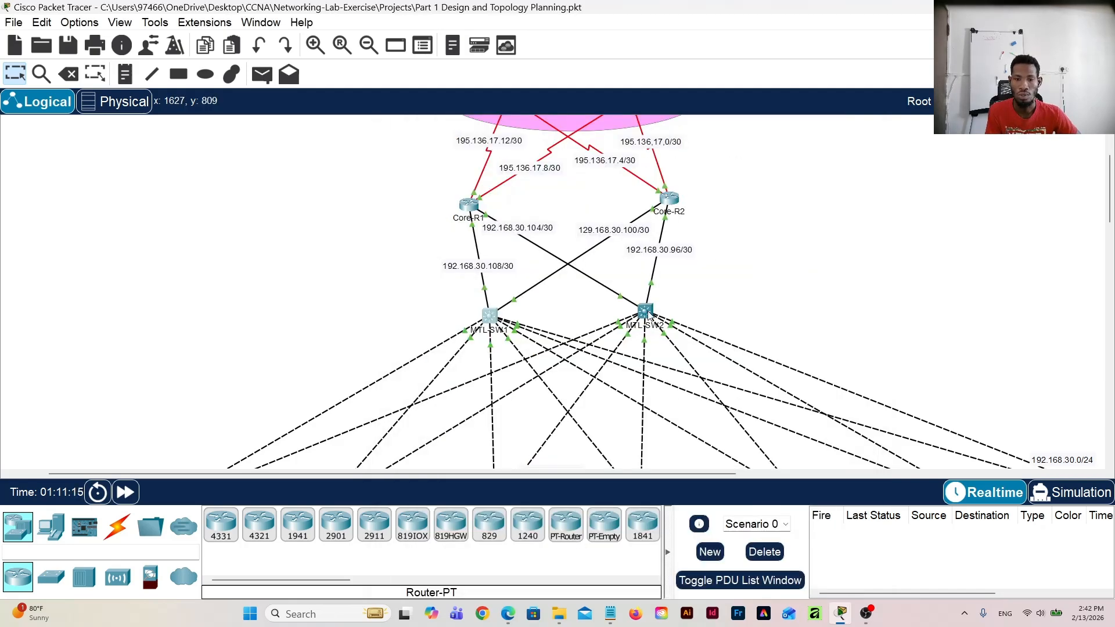
# Step: Enter configuration mode on MTL-SW2's command line and select interface range g1/0/1-2
pyautogui.click(649, 315)
pyautogui.click(475, 152)
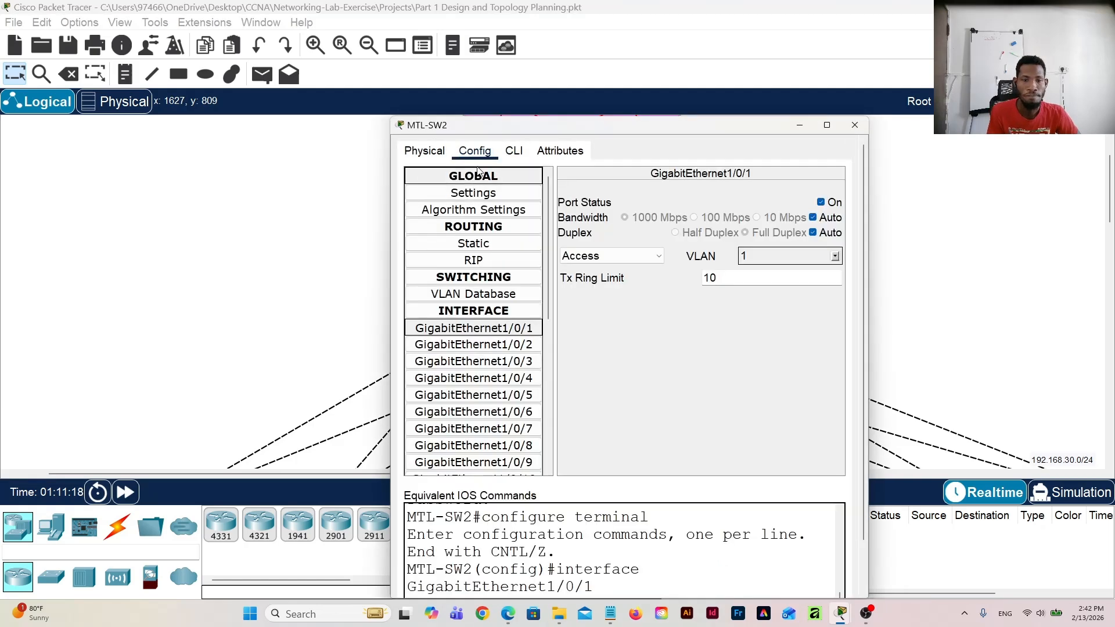
pyautogui.click(514, 151)
pyautogui.scroll(-3, 648, 346)
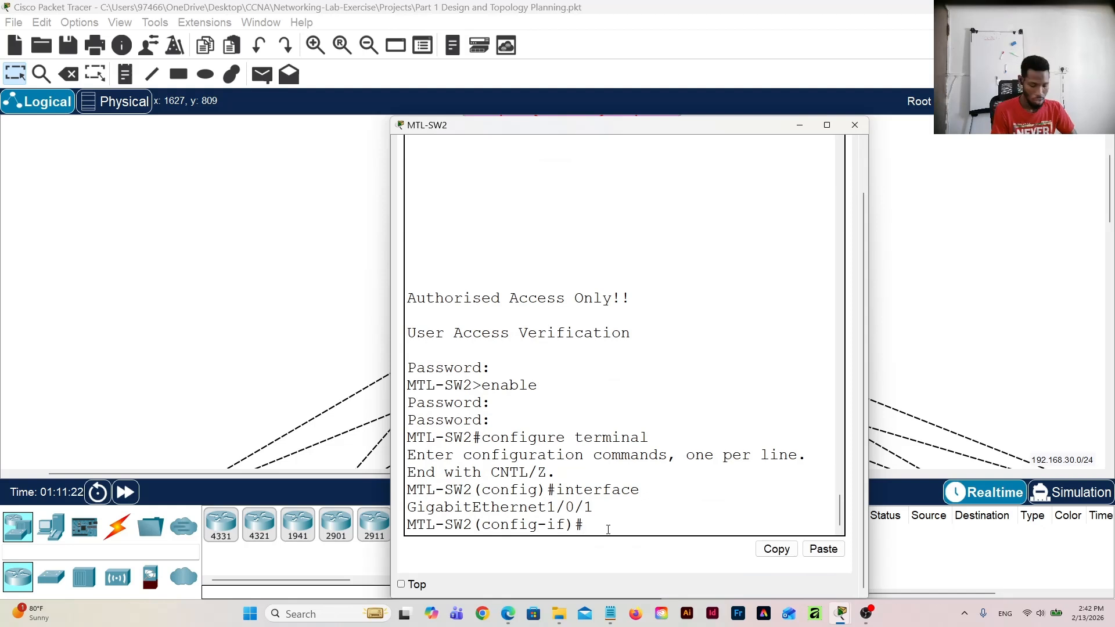
pyautogui.write('int range')
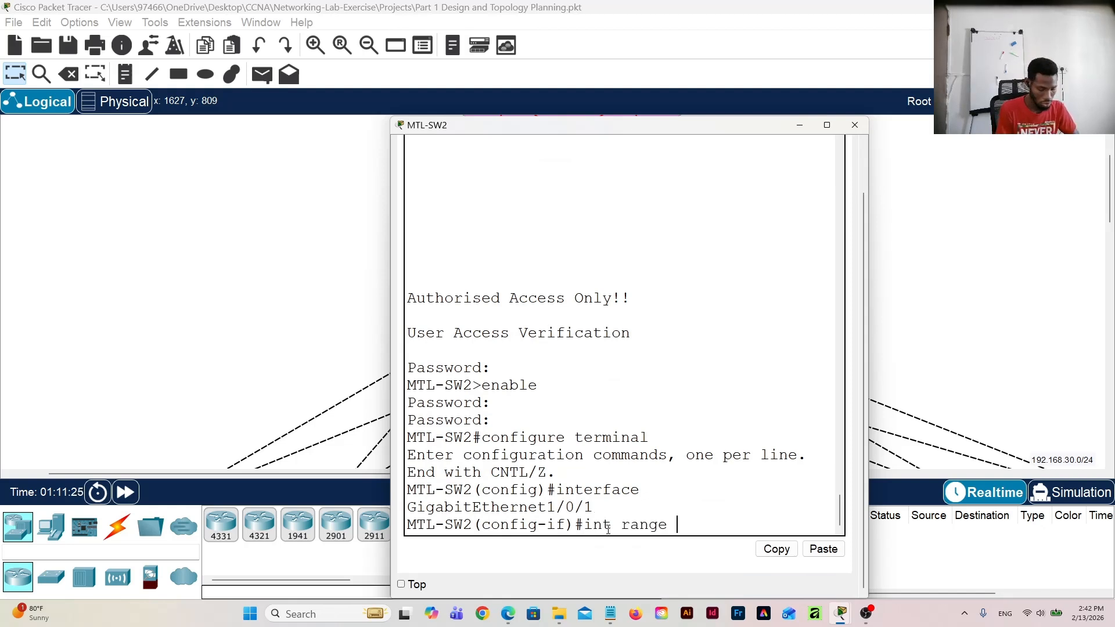
pyautogui.write(' g0')
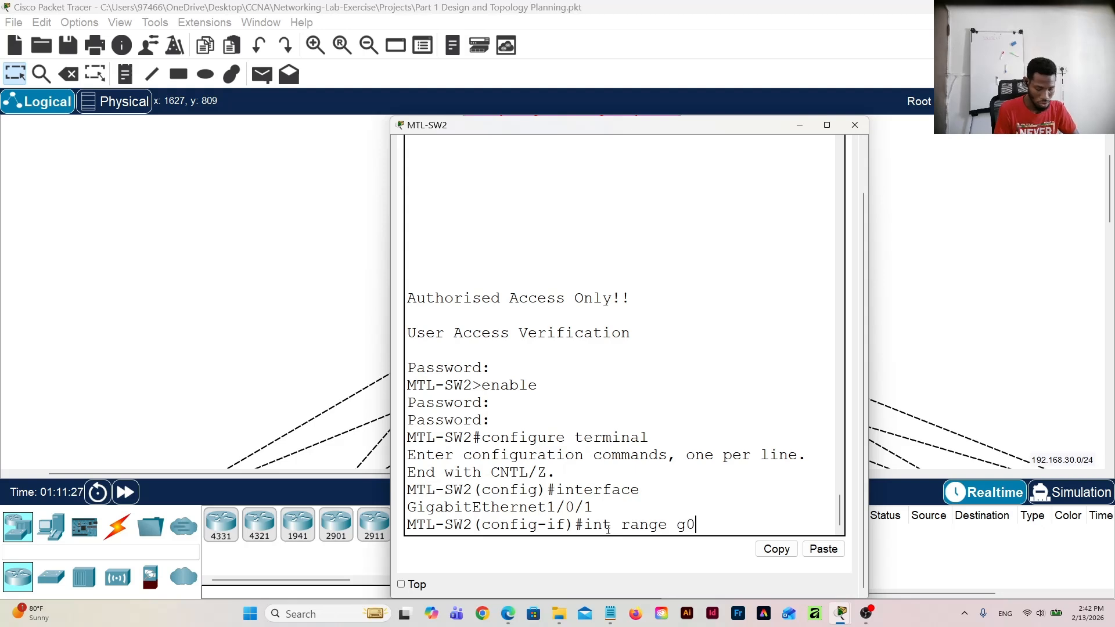
pyautogui.write('/1/')
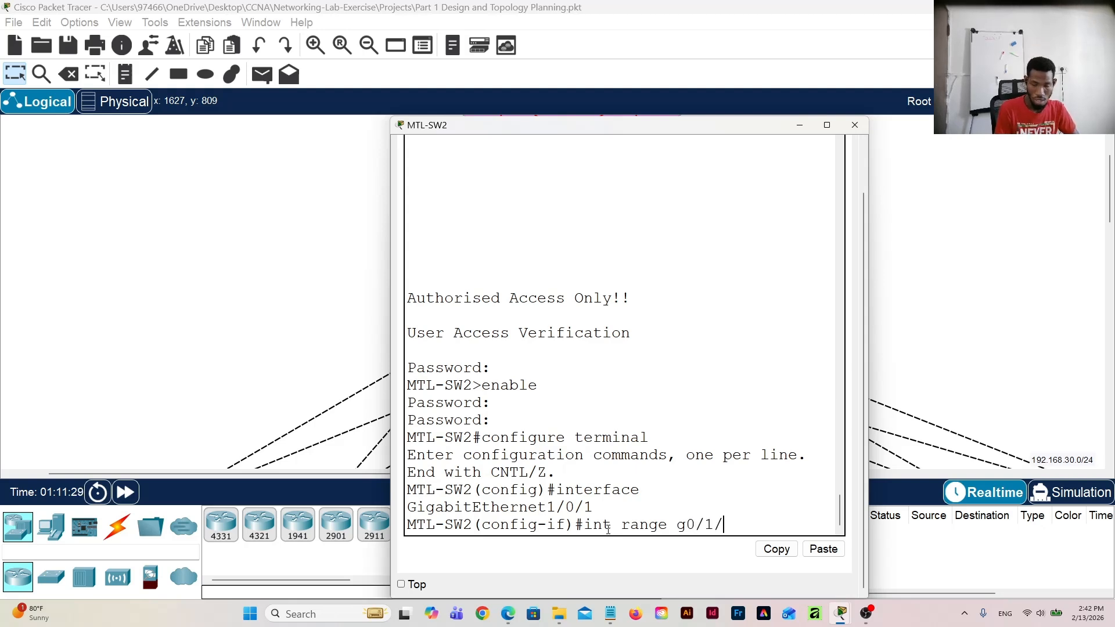
pyautogui.press('BackSpace')
pyautogui.press('BackSpace')
pyautogui.press('BackSpace')
pyautogui.press('BackSpace')
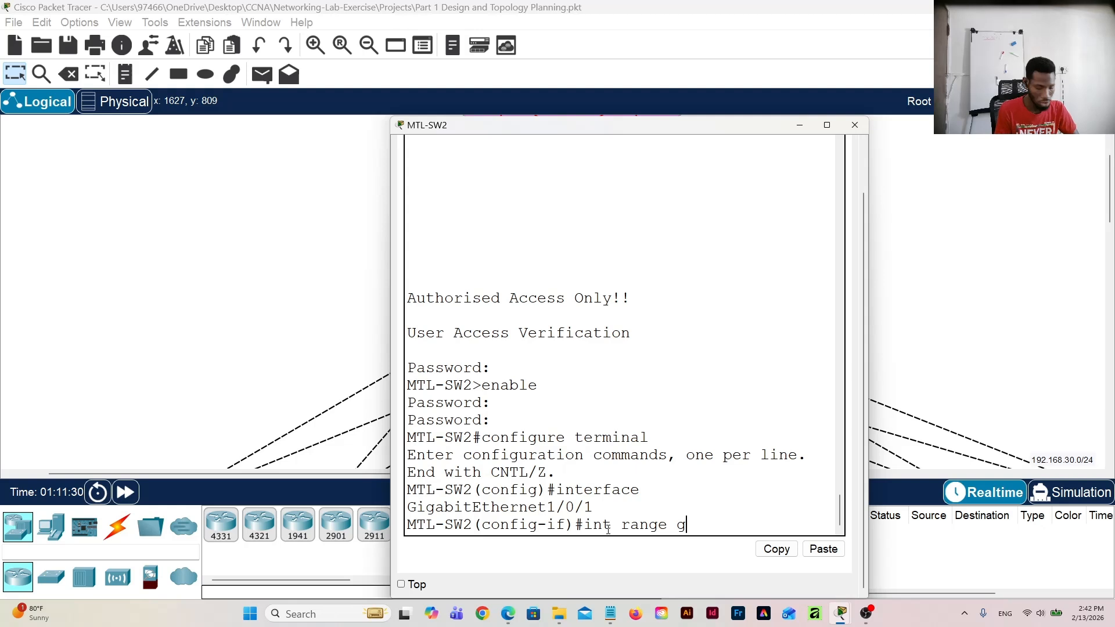
pyautogui.write('1/0/')
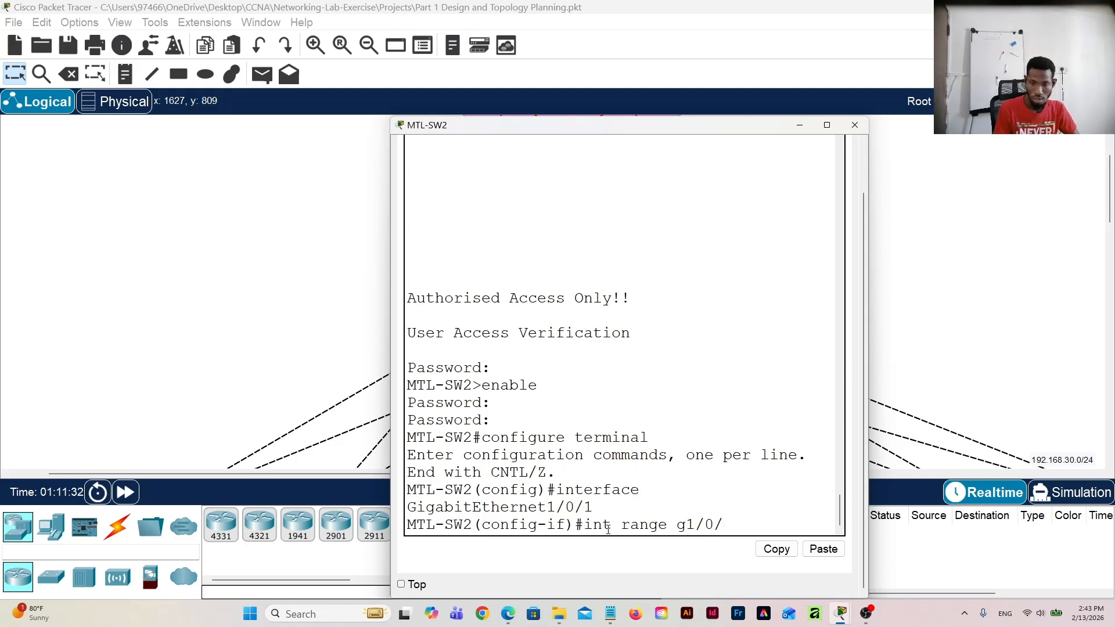
pyautogui.write('1-0')
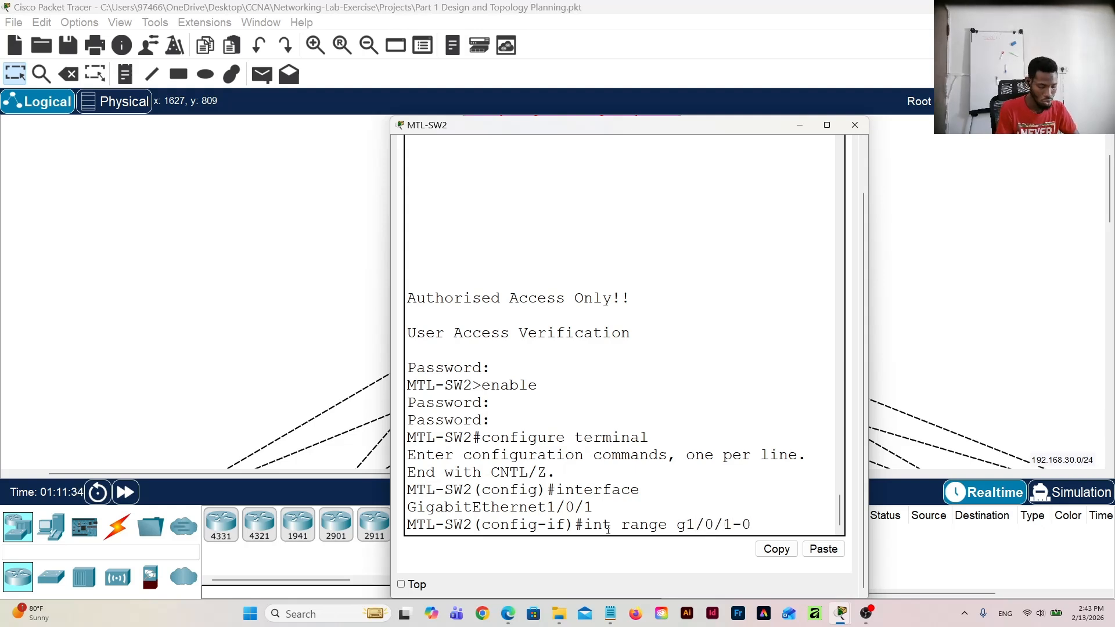
pyautogui.press('BackSpace')
pyautogui.write('2')
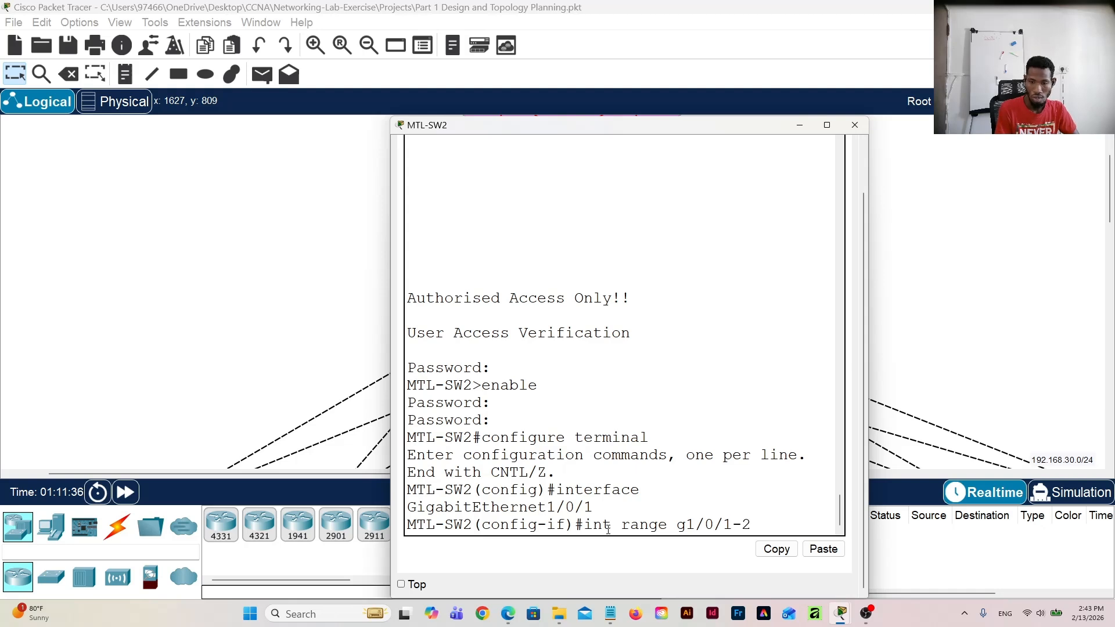
pyautogui.press('Return')
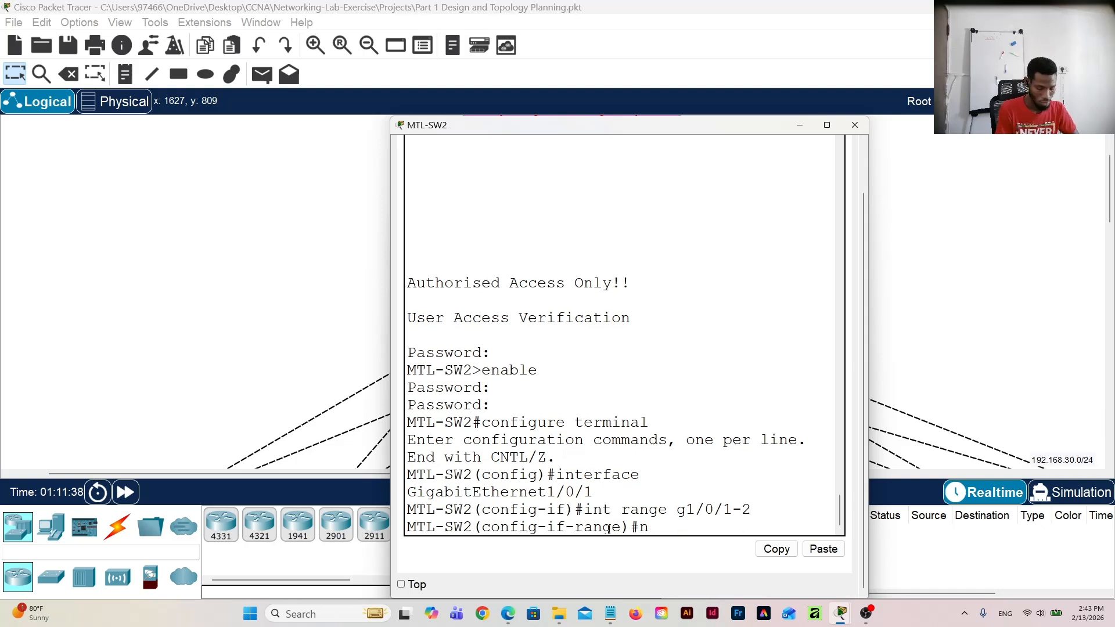
# Step: Turn MTL-SW2's selected interface range into routed ports with "no switchport"
pyautogui.write('no sw')
pyautogui.write('i')
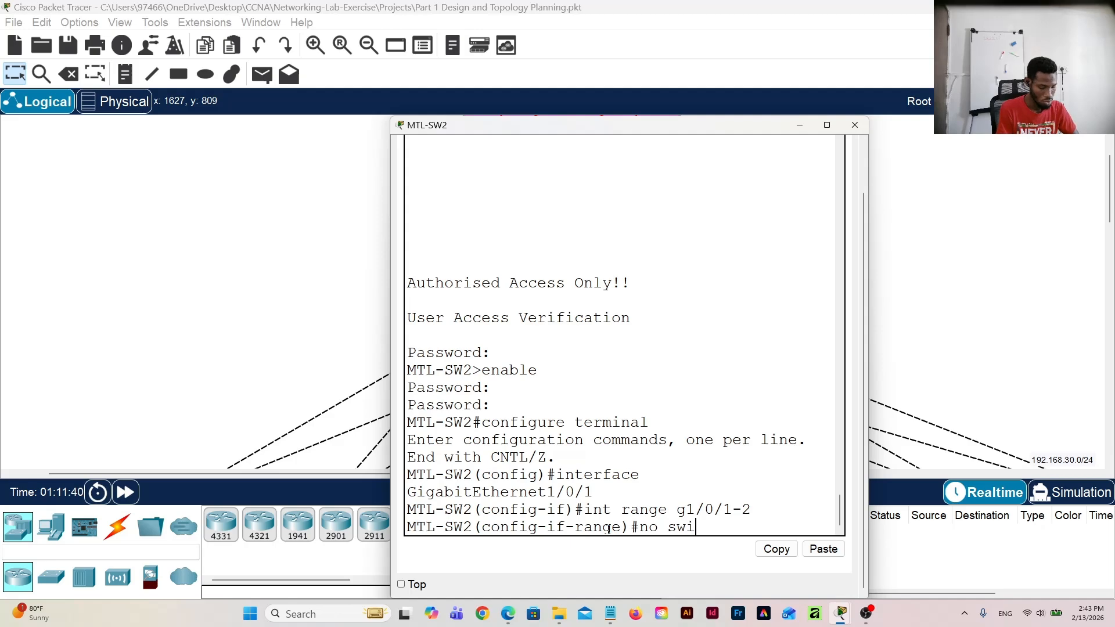
pyautogui.press('Tab')
pyautogui.press('Return')
pyautogui.press('Return')
pyautogui.press('Return')
pyautogui.press('Return')
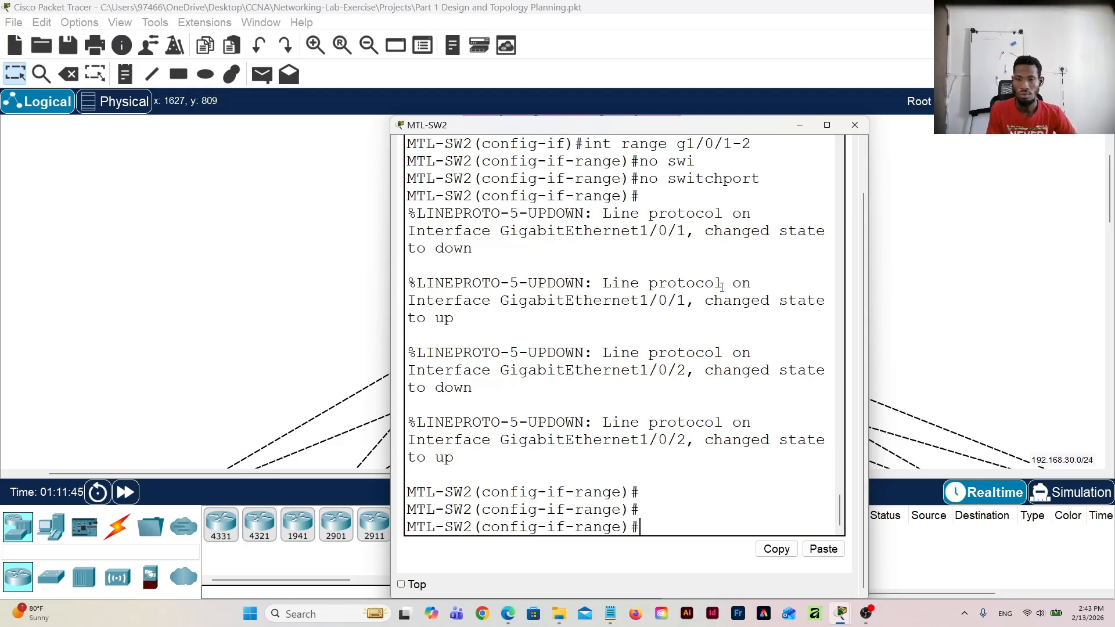
# Step: Save MTL-SW2's configuration with "do wri" and return to the ISP and core router area of the topology
pyautogui.write('do')
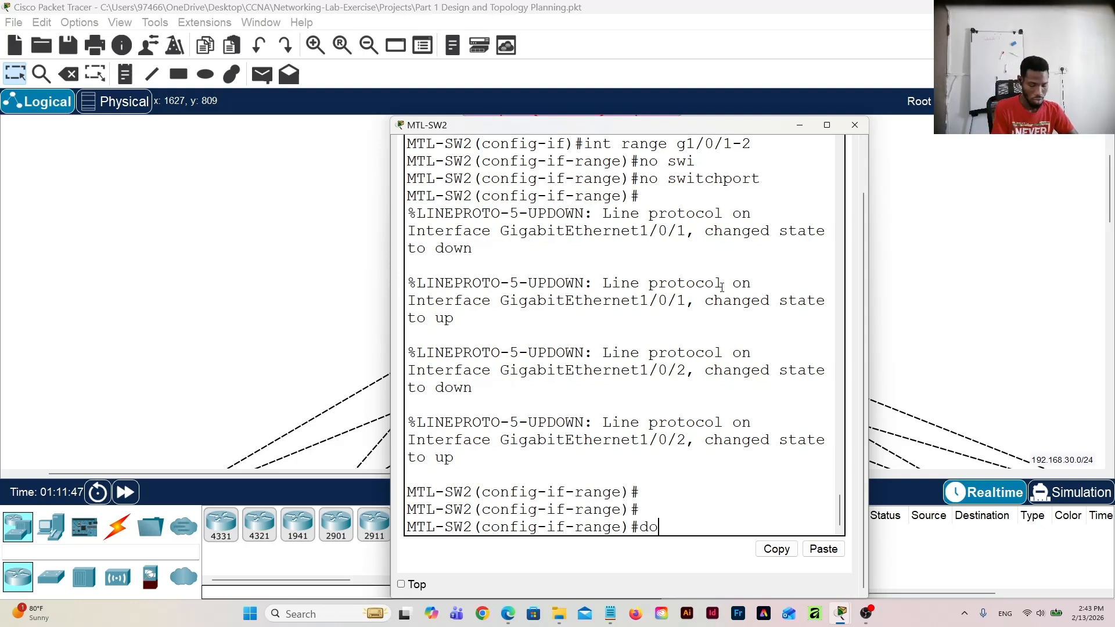
pyautogui.write(' wri')
pyautogui.press('Return')
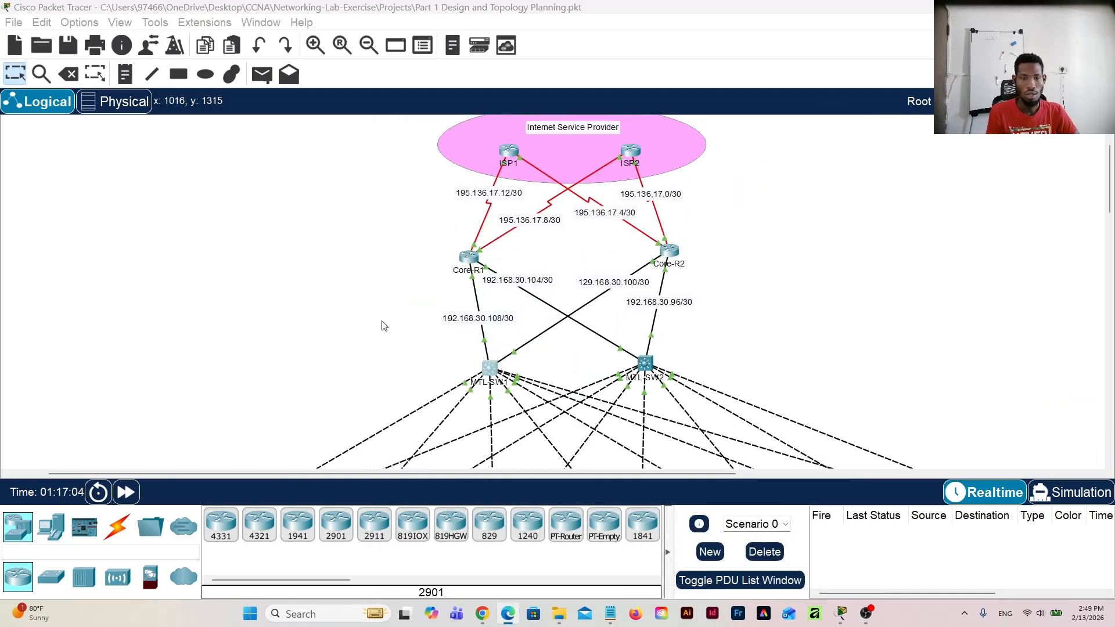
pyautogui.scroll(1, 381, 324)
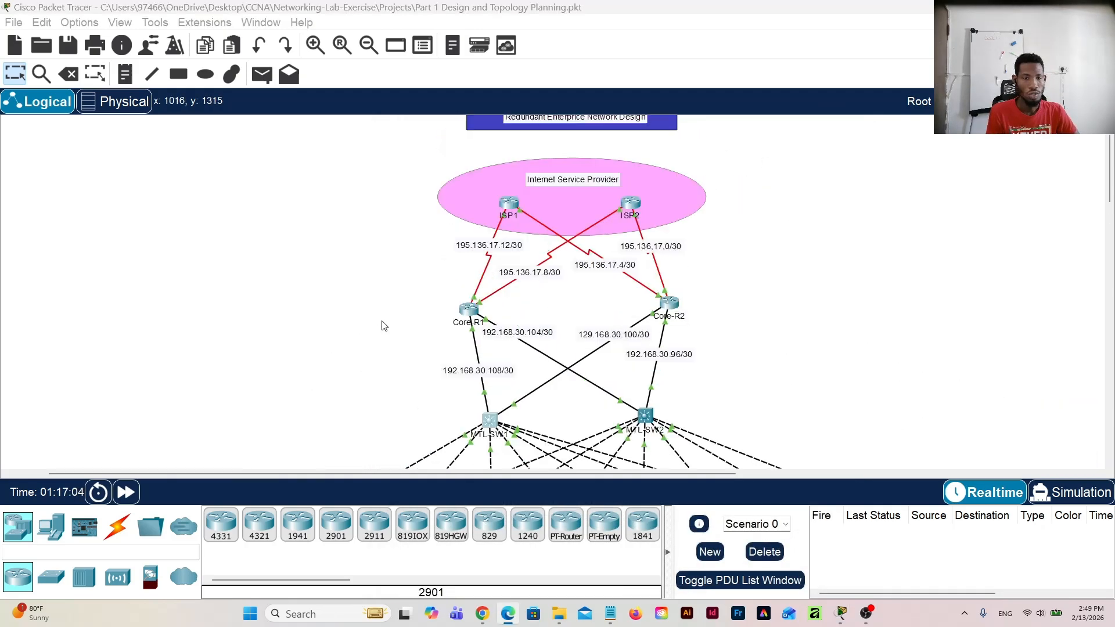
pyautogui.scroll(-6, 290, 322)
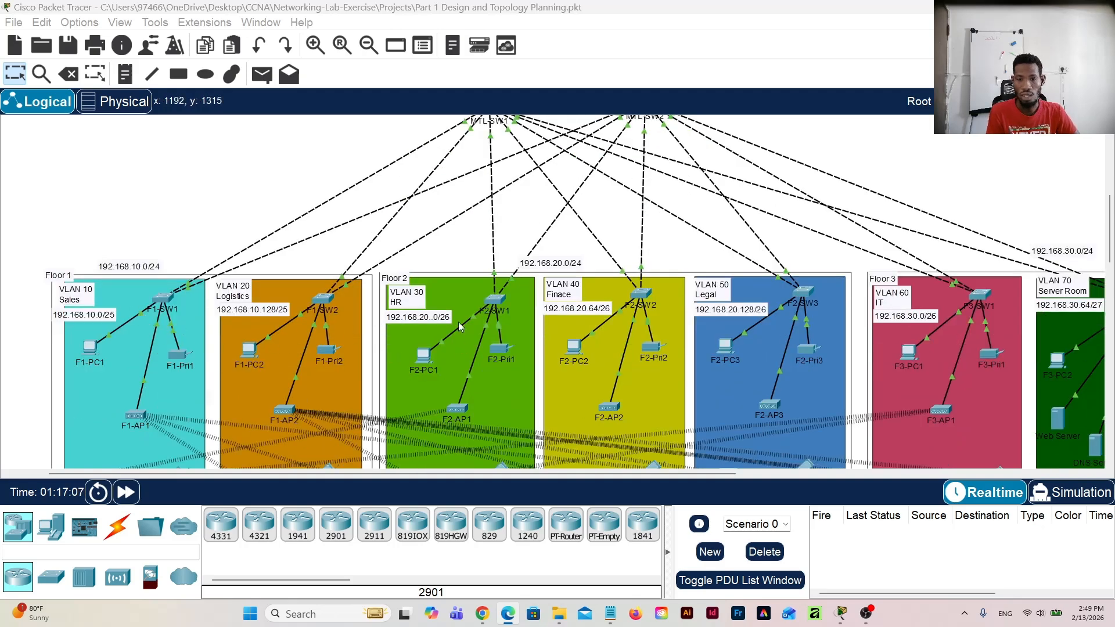
pyautogui.scroll(1, 626, 327)
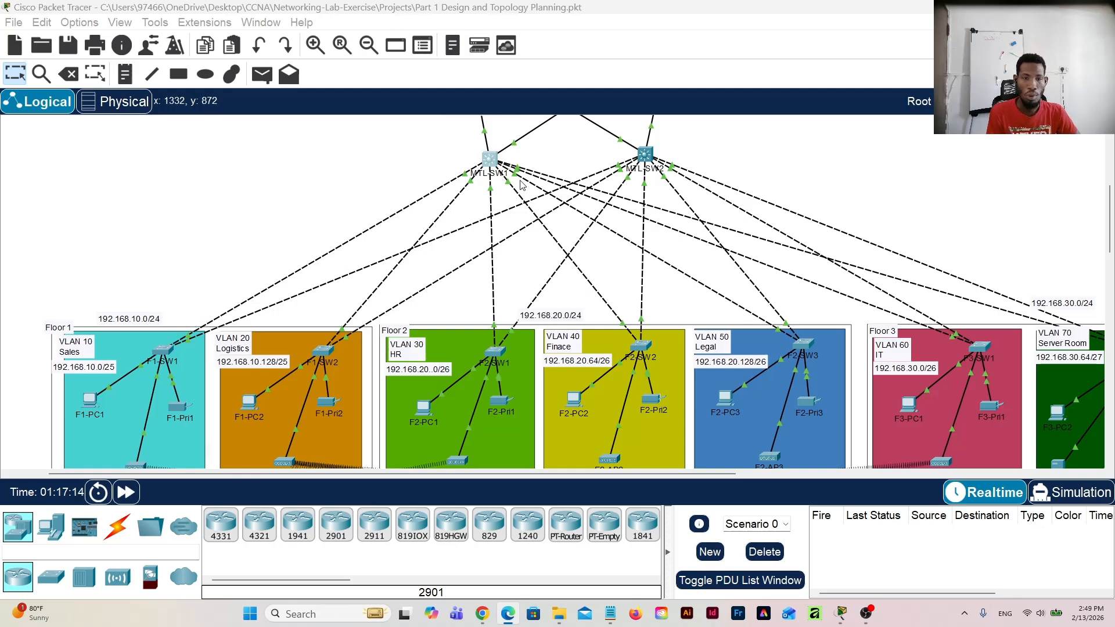
pyautogui.scroll(1, 276, 323)
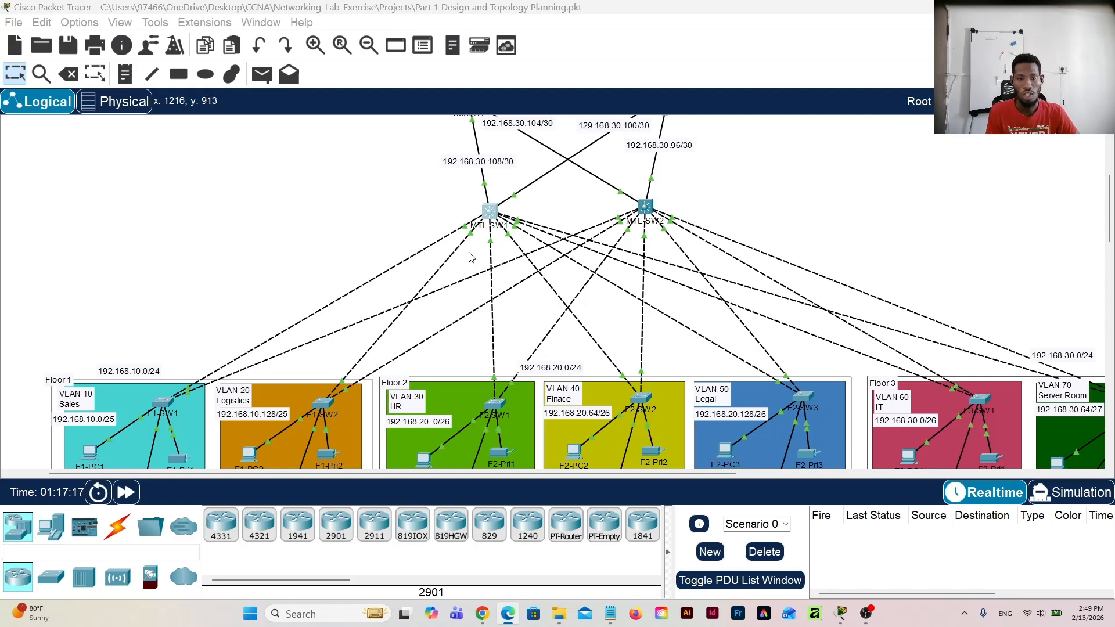
pyautogui.click(529, 208)
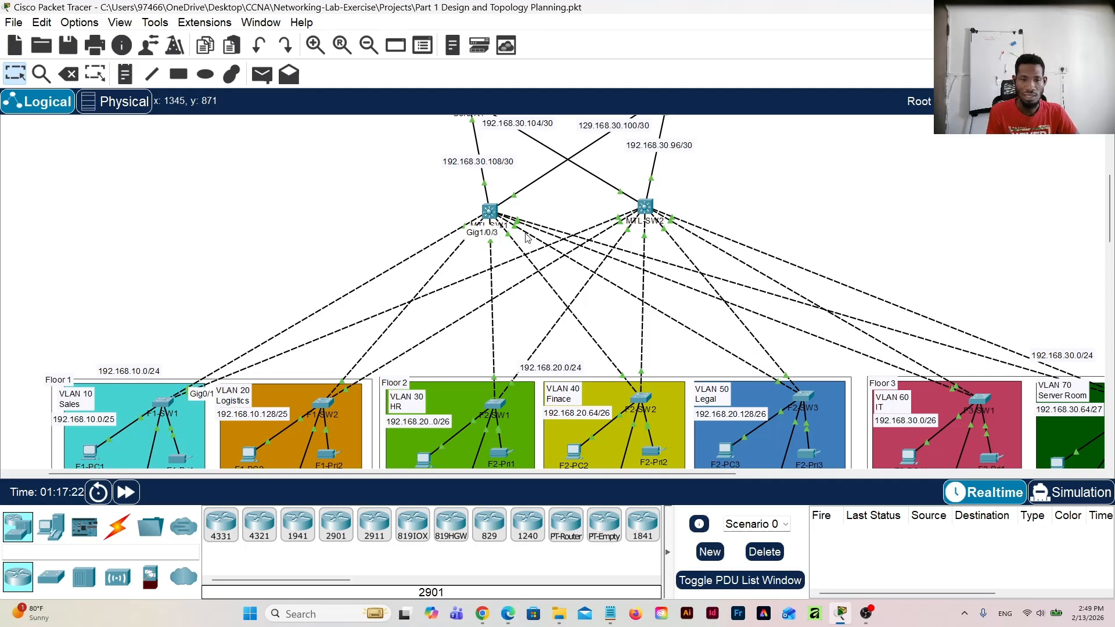
pyautogui.scroll(2, 529, 240)
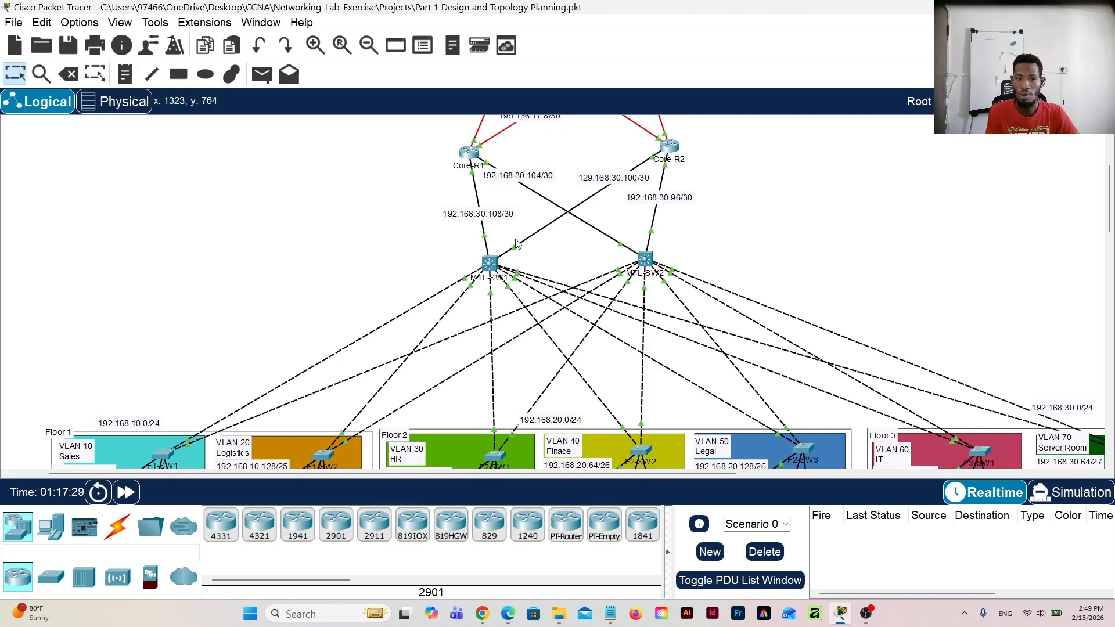
# Step: Open access switch F1-SW1 on Floor 1 and view the configuration of its FastEthernet0/1 interface
pyautogui.scroll(-2, 330, 343)
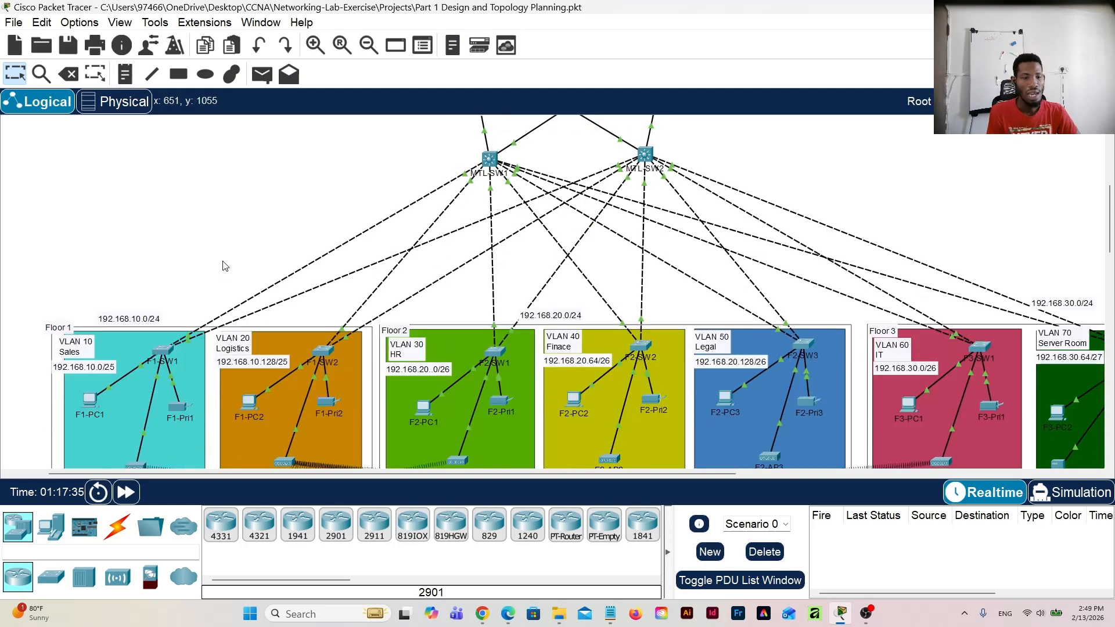
pyautogui.click(170, 351)
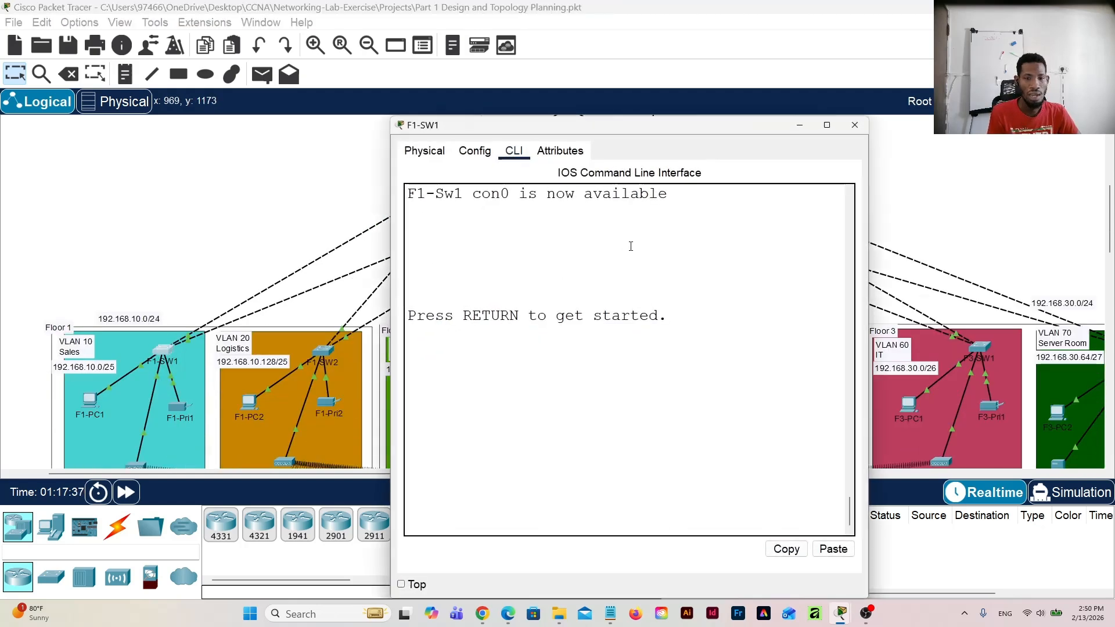
pyautogui.click(472, 153)
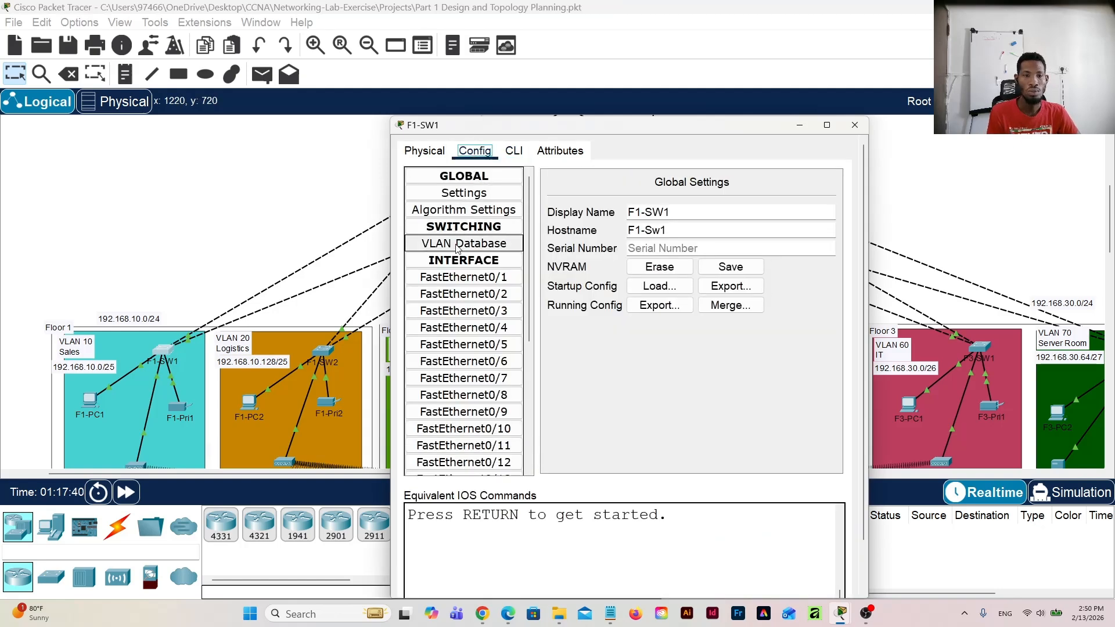
pyautogui.click(463, 278)
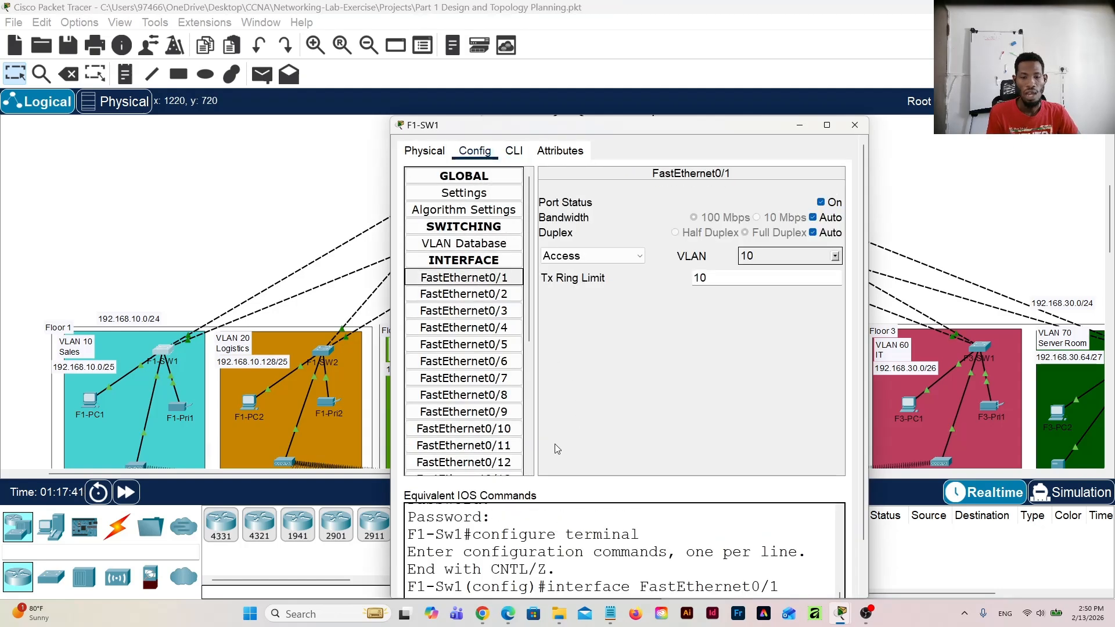
# Step: Leave interface and global configuration modes on F1-SW1's command line to return to the privileged EXEC prompt
pyautogui.click(514, 151)
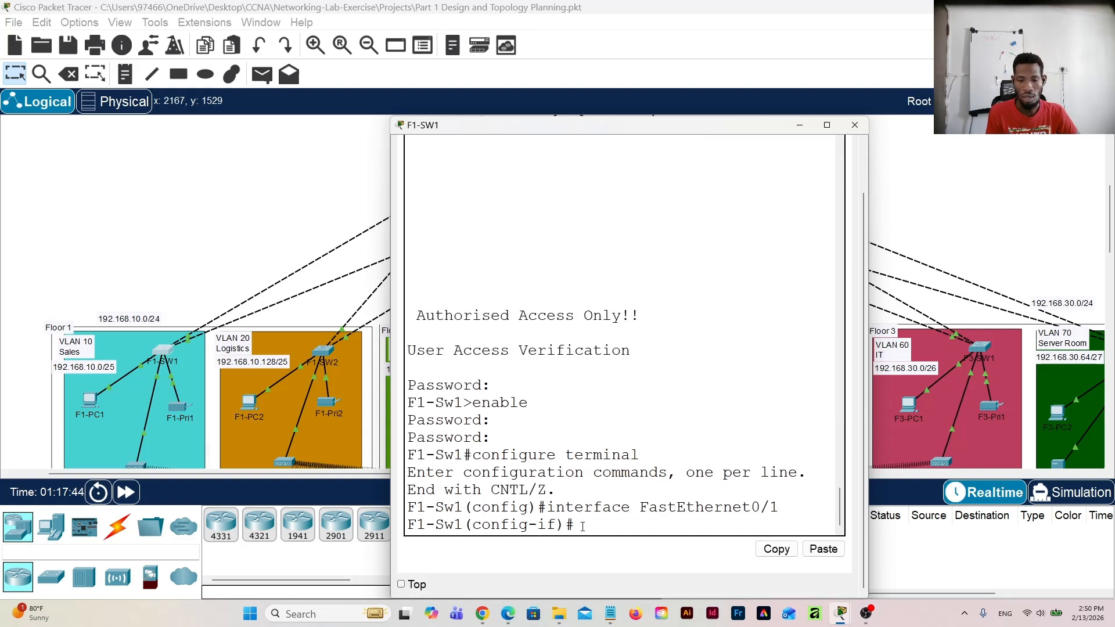
pyautogui.write('ex')
pyautogui.press('Return')
pyautogui.press('Return')
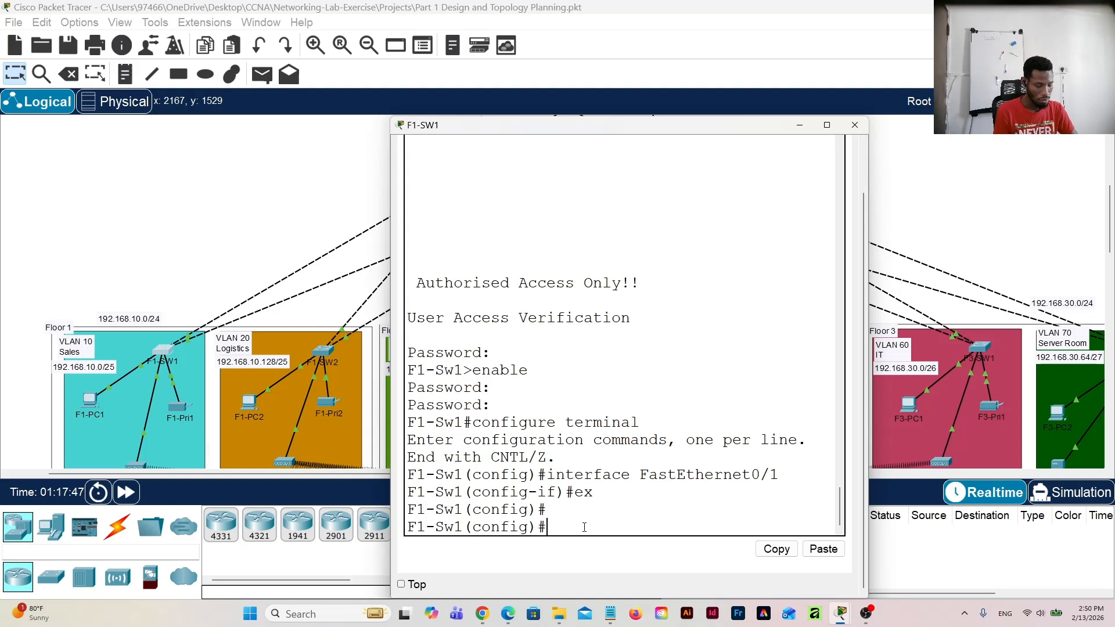
pyautogui.write('ex')
pyautogui.press('Return')
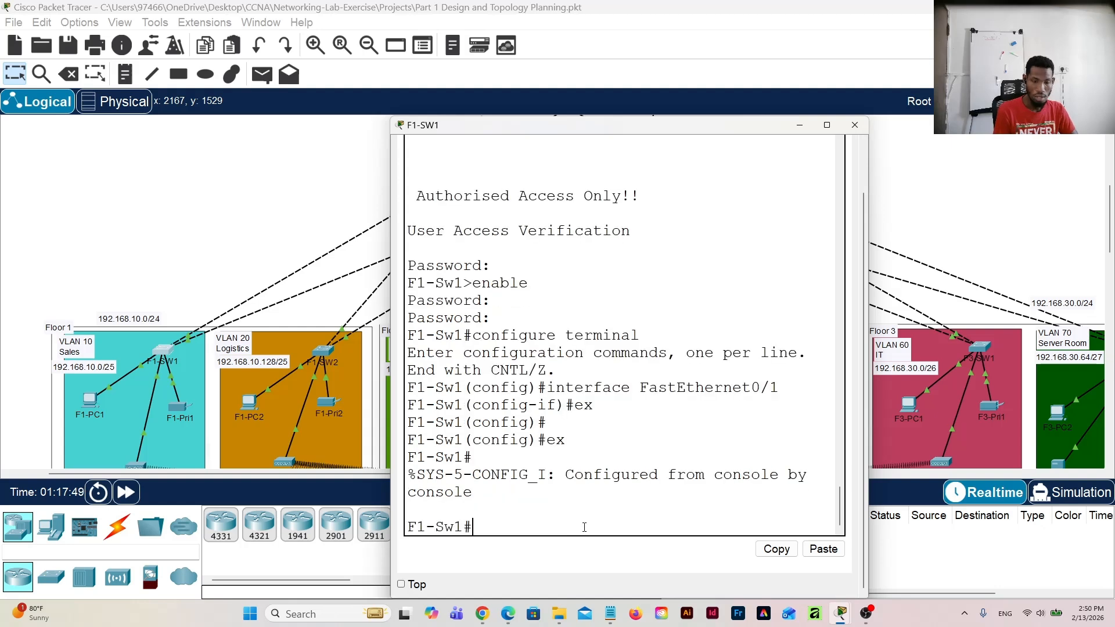
pyautogui.press('Return')
# Step: Run "sh ip int bri" on F1-SW1 and examine the FastEthernet0/1 to 0/3 entries in the enlarged window
pyautogui.write('sh ')
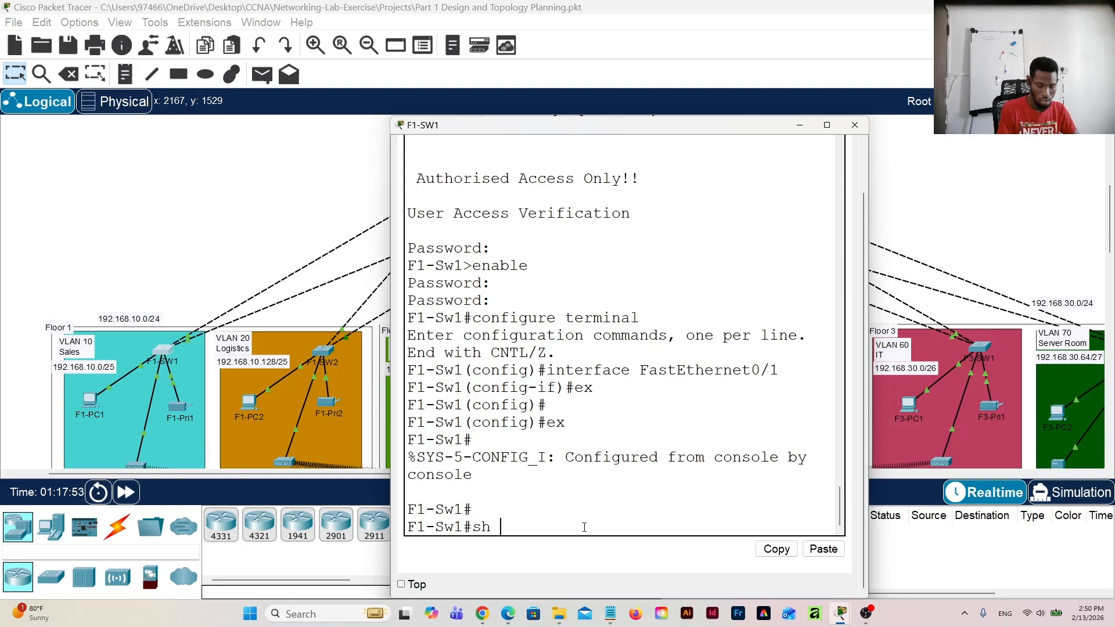
pyautogui.write('i')
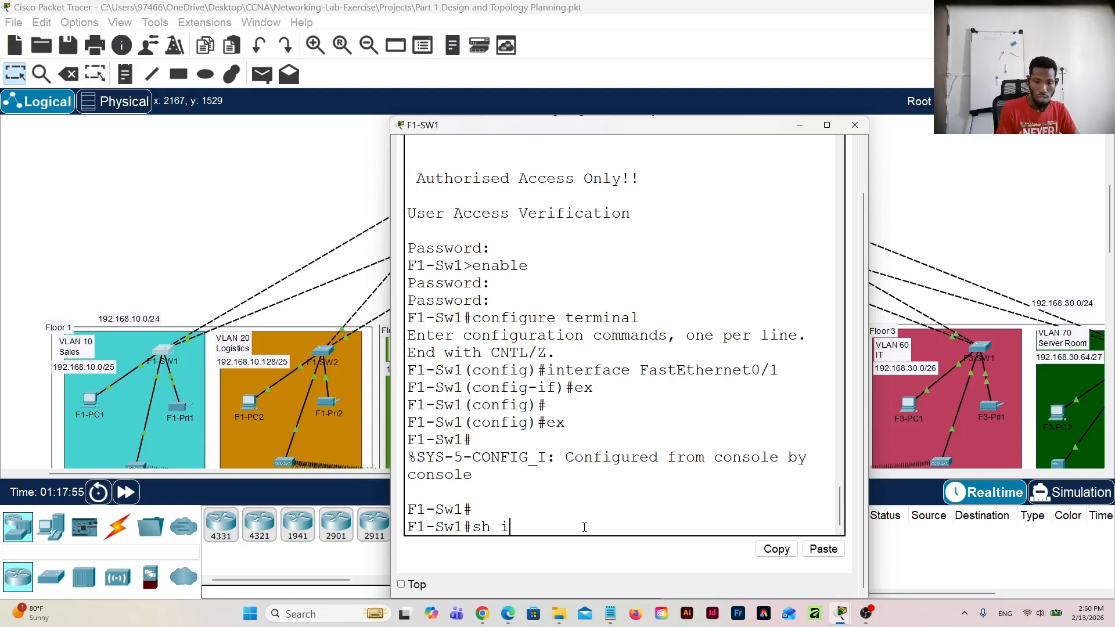
pyautogui.write('p int')
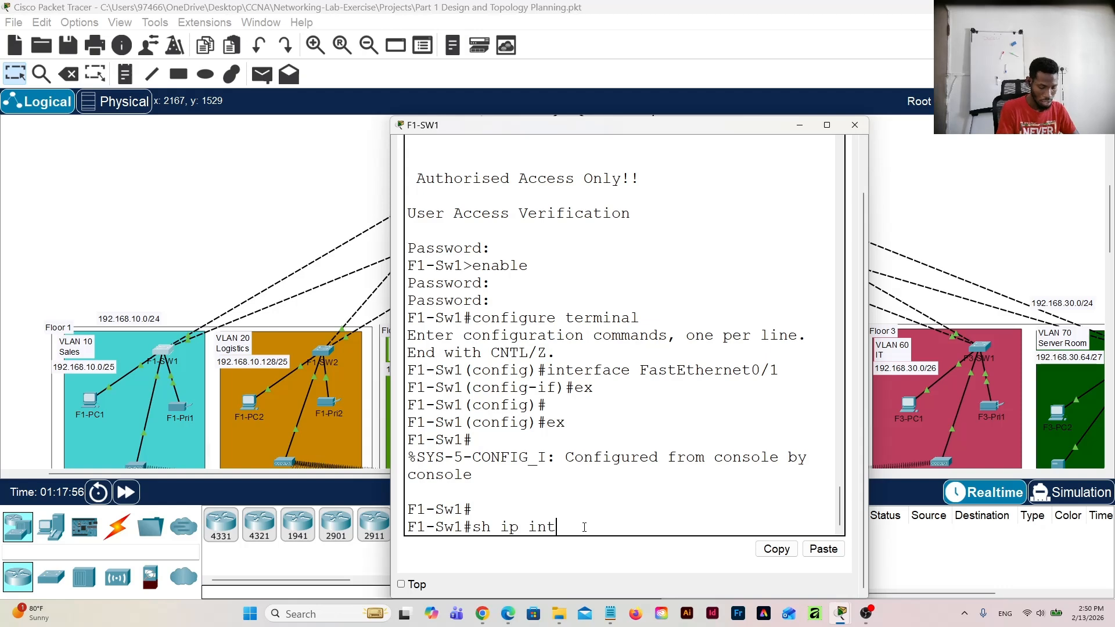
pyautogui.write(' b')
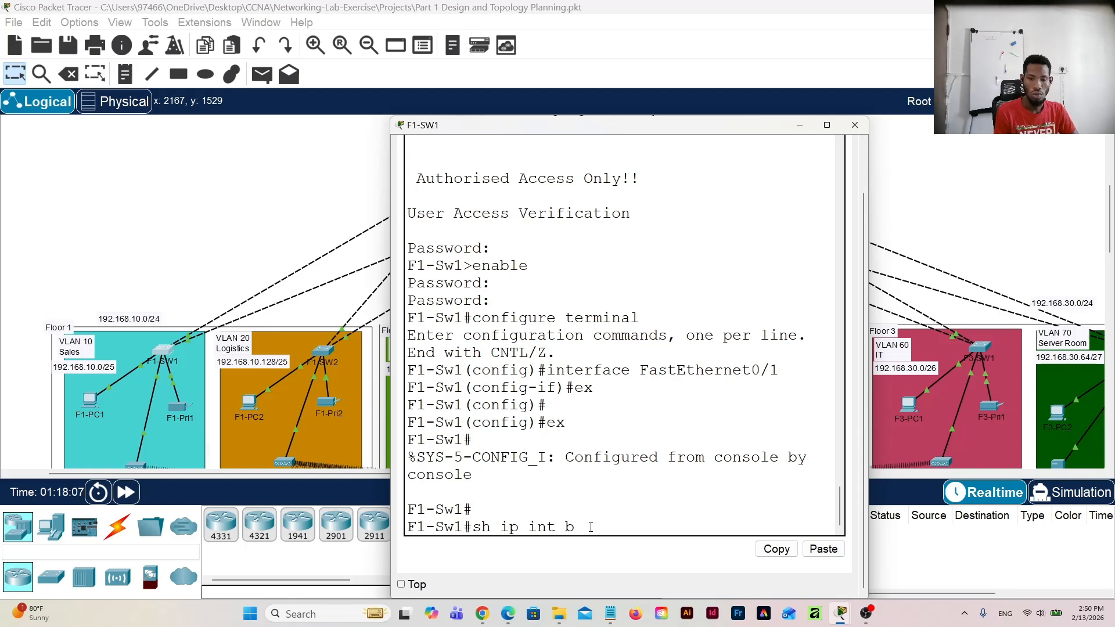
pyautogui.write('ri')
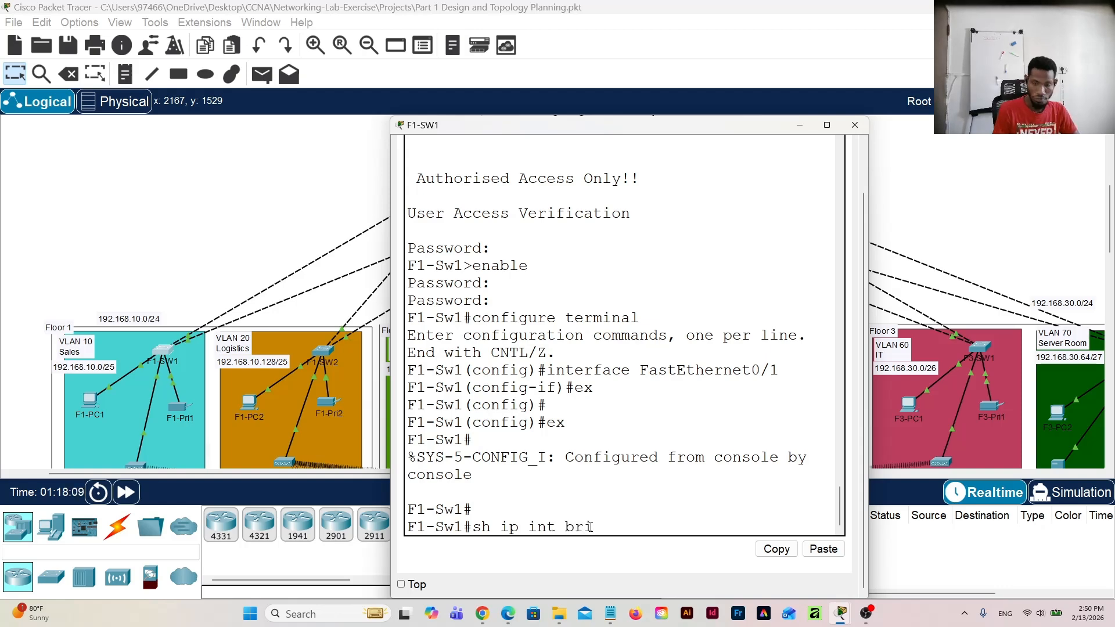
pyautogui.press('Return')
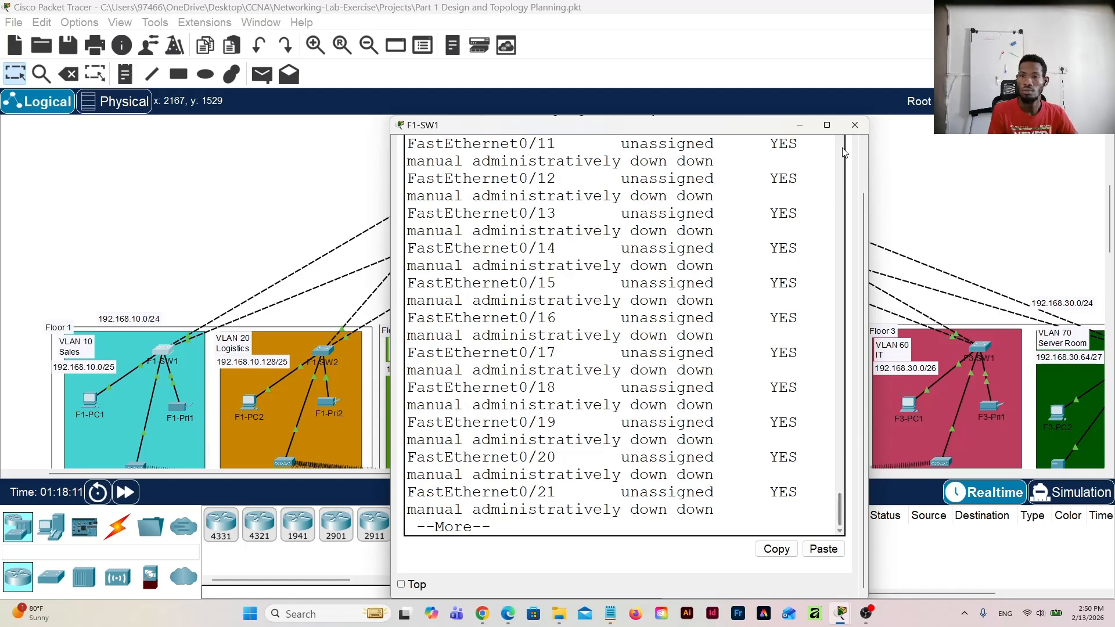
pyautogui.click(828, 125)
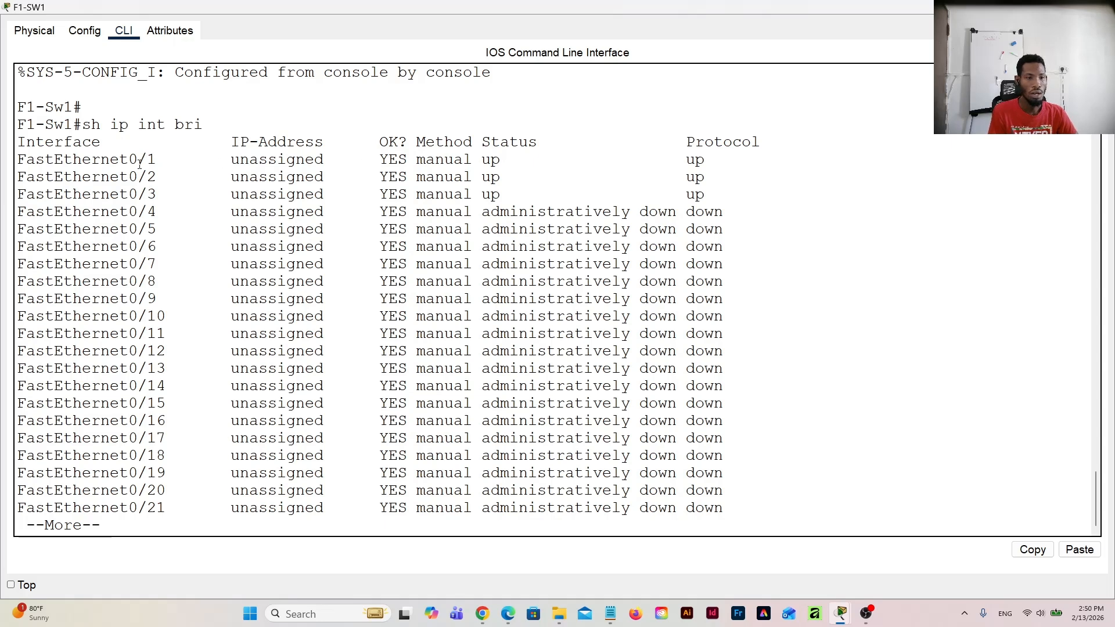
pyautogui.moveTo(157, 159); pyautogui.dragTo(221, 197)
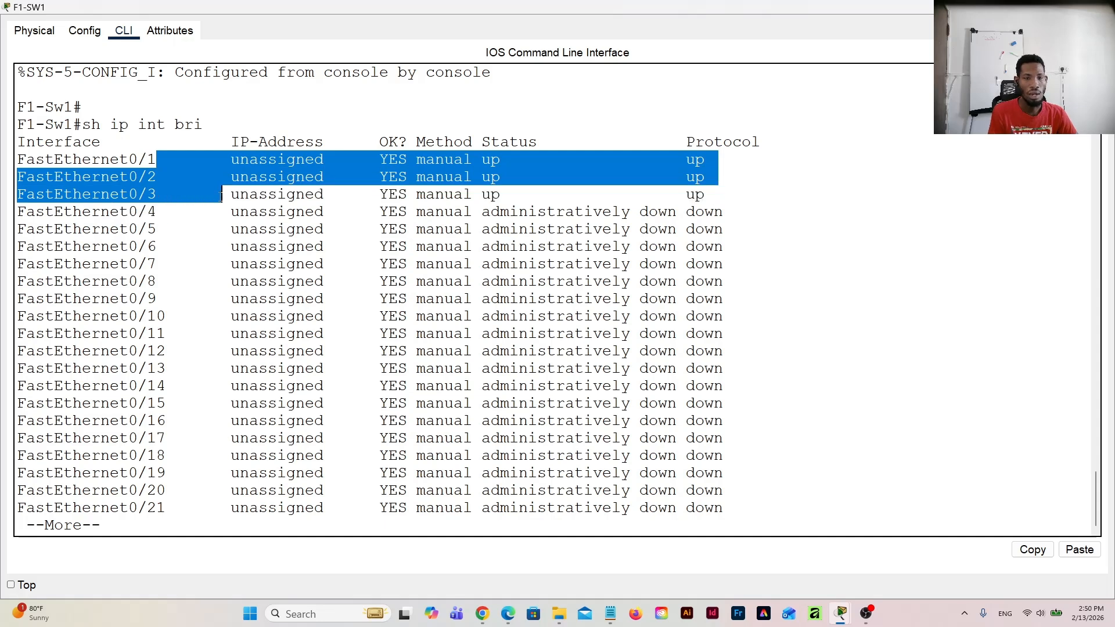
# Step: Page through the rest of F1-SW1's interface listing and check the status of the two GigabitEthernet uplinks
pyautogui.click(183, 527)
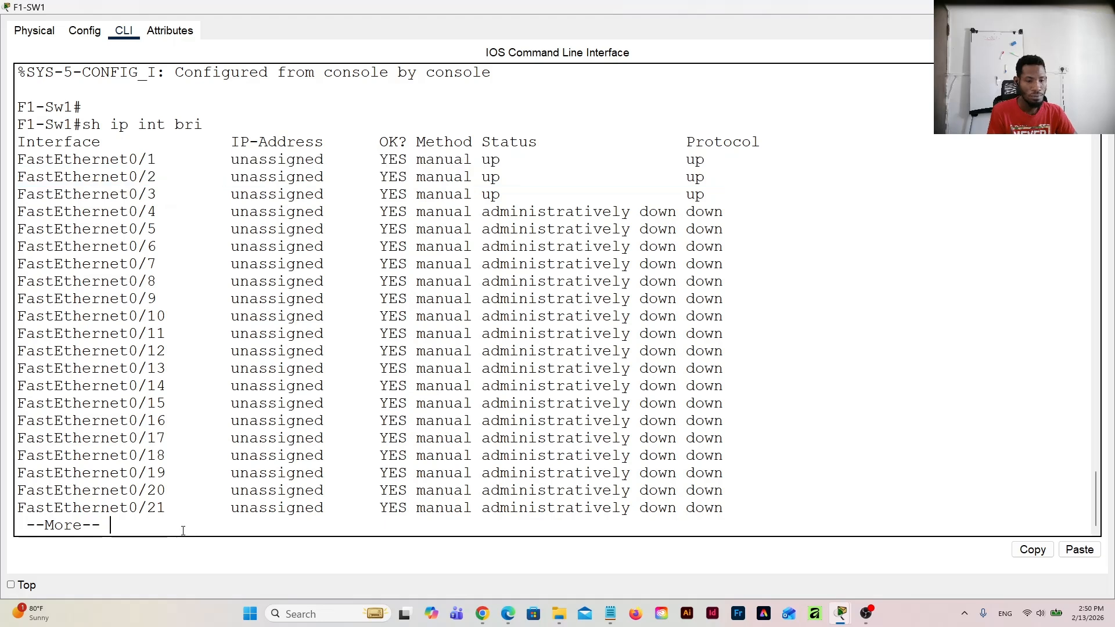
pyautogui.press('Return')
pyautogui.press('Return')
pyautogui.press('Return')
pyautogui.press('Return')
pyautogui.press('Return')
pyautogui.press('Return')
pyautogui.press('Return')
pyautogui.press('Return')
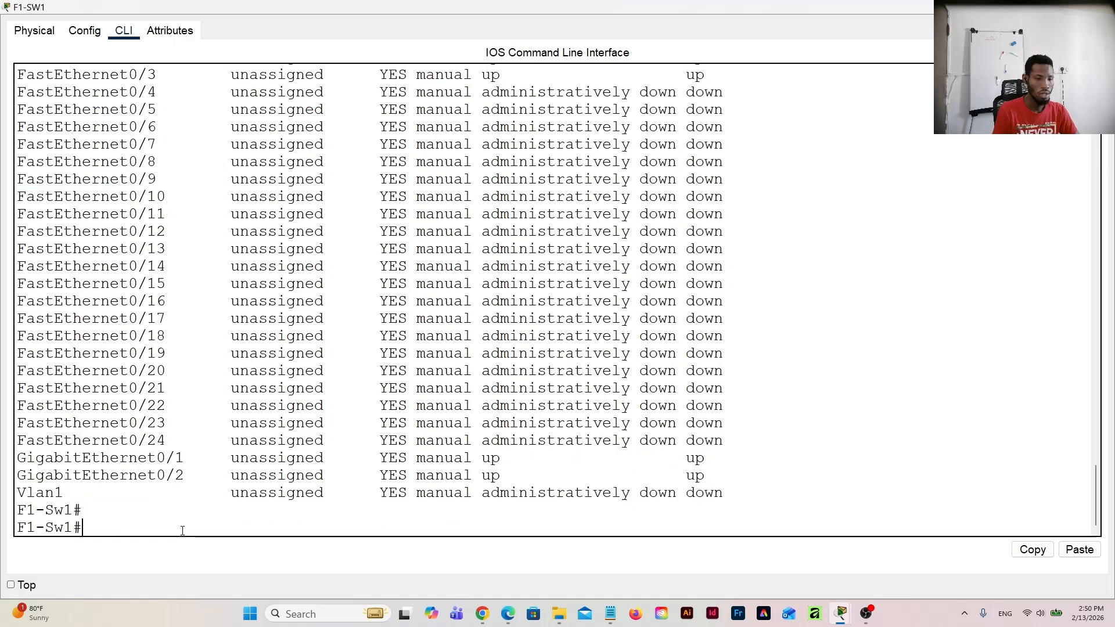
pyautogui.press('Return')
pyautogui.press('Return')
pyautogui.press('Return')
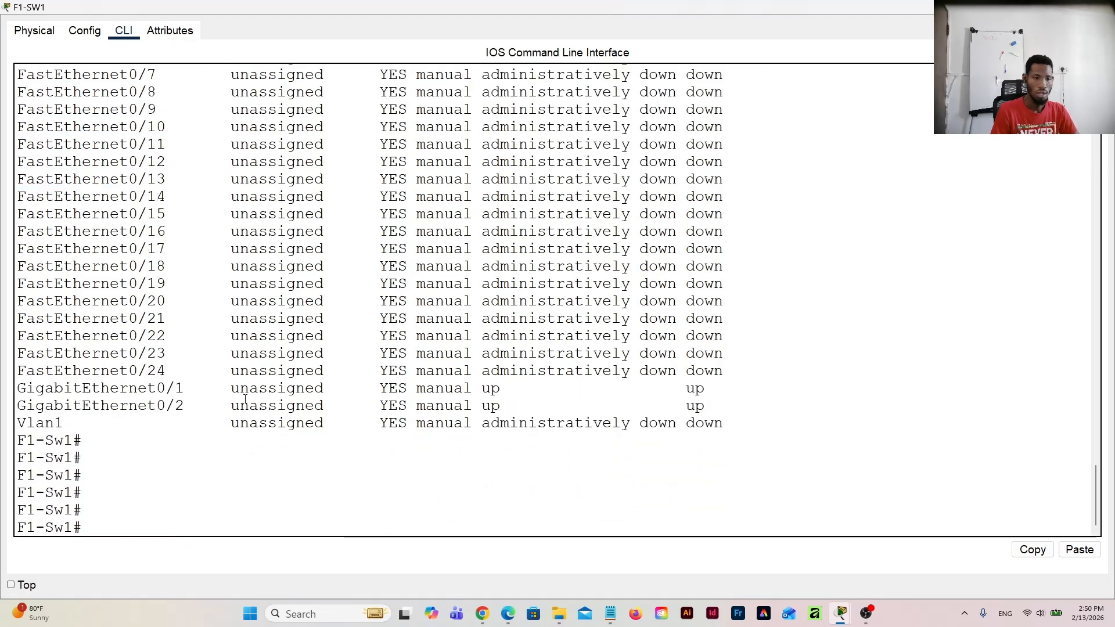
pyautogui.moveTo(517, 404)
pyautogui.mouseDown()
pyautogui.moveTo(465, 389)
pyautogui.moveTo(549, 390)
pyautogui.moveTo(529, 399)
pyautogui.mouseUp()
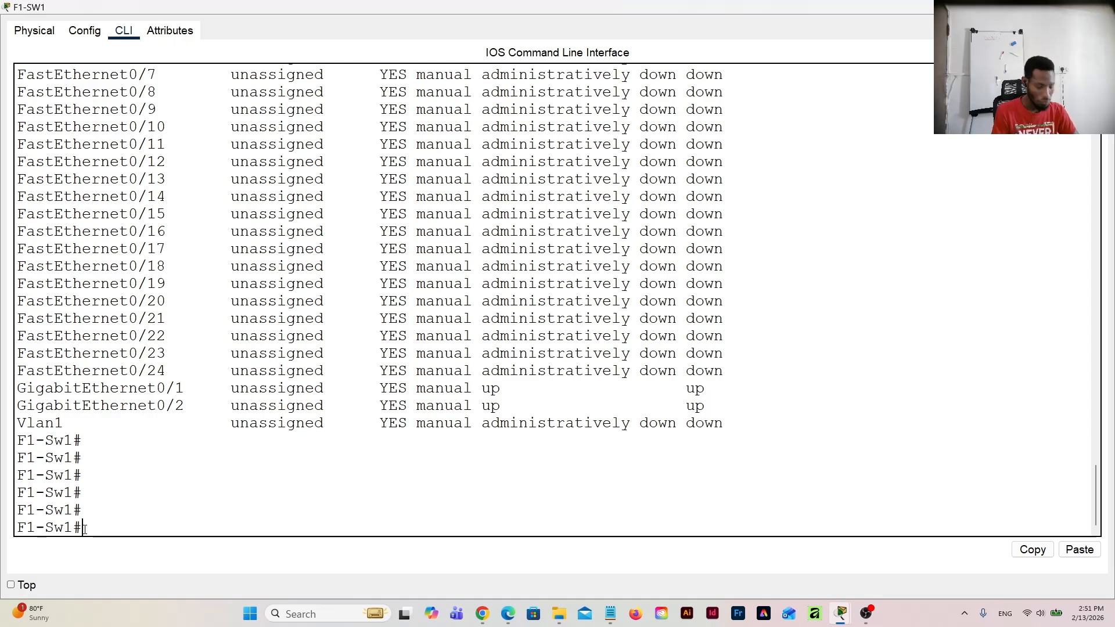
# Step: Run "sh vlan bri" on F1-SW1 and check the ports assigned to VLAN 10 Sales
pyautogui.write('sh v')
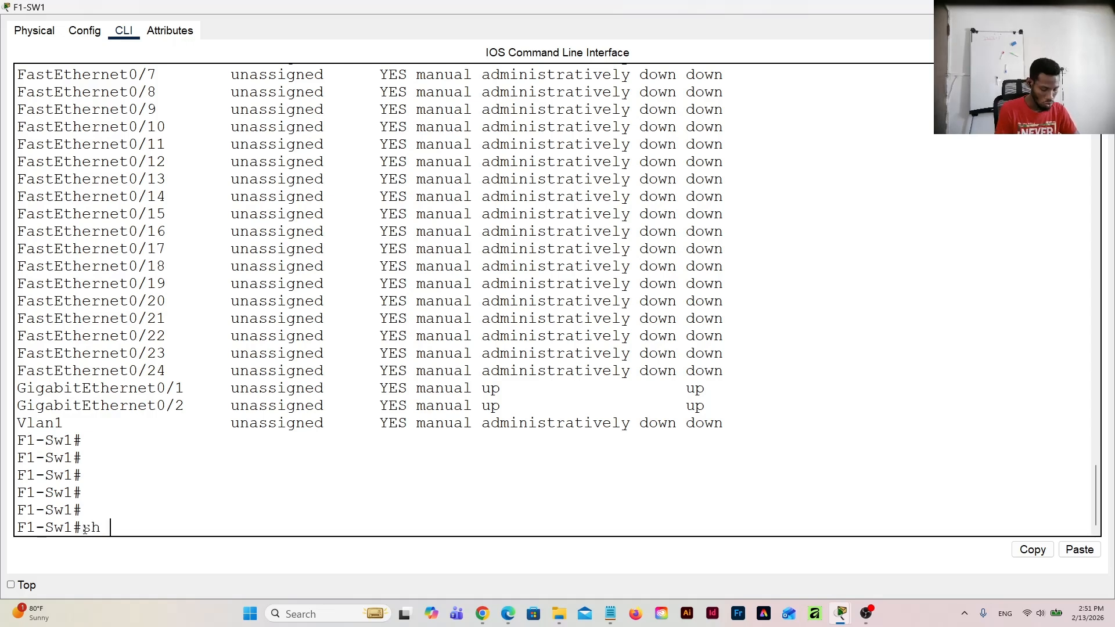
pyautogui.write('lan')
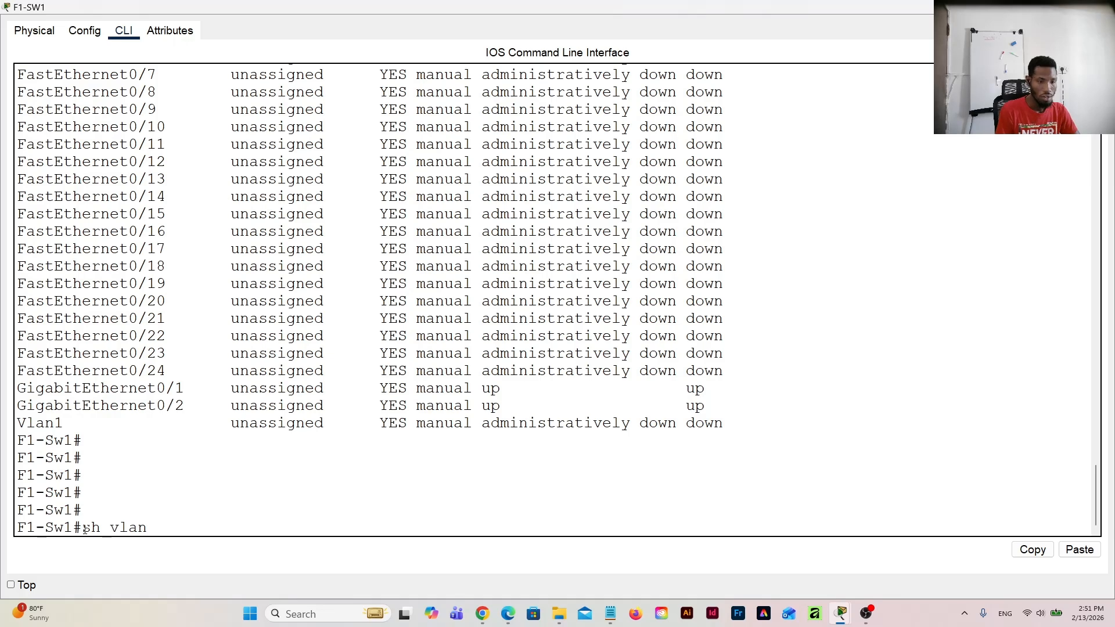
pyautogui.write(' bri')
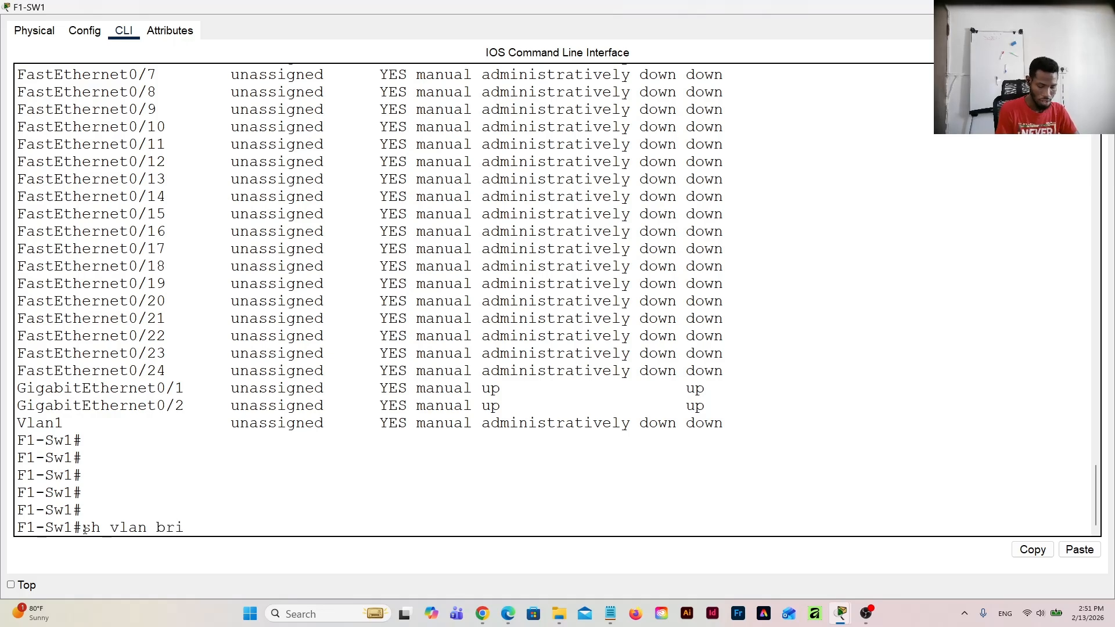
pyautogui.press('Return')
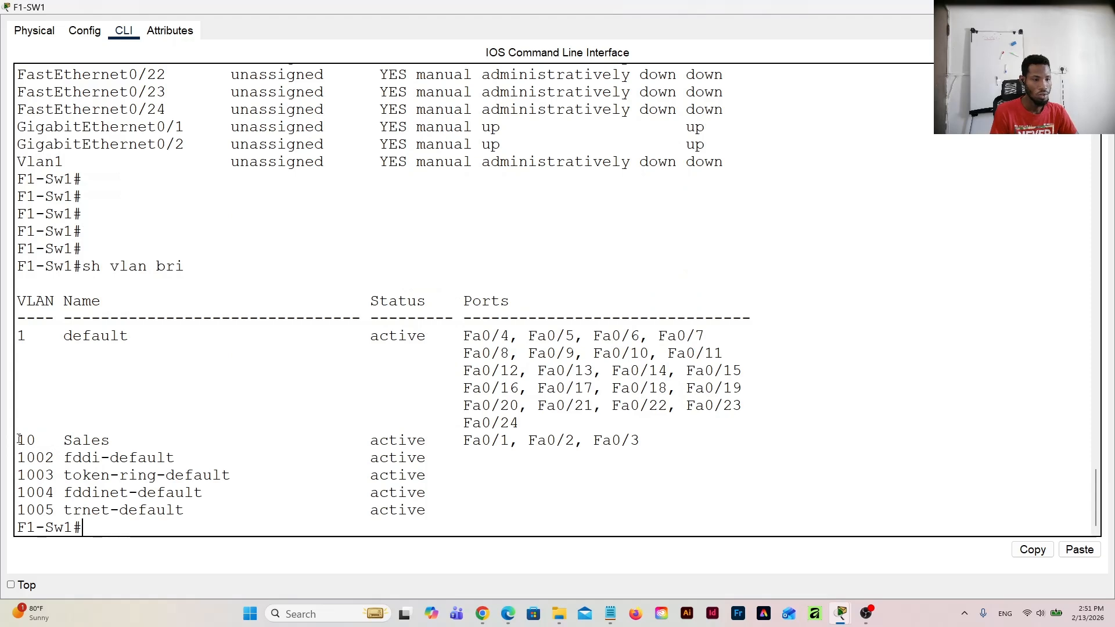
pyautogui.moveTo(19, 440); pyautogui.dragTo(640, 437)
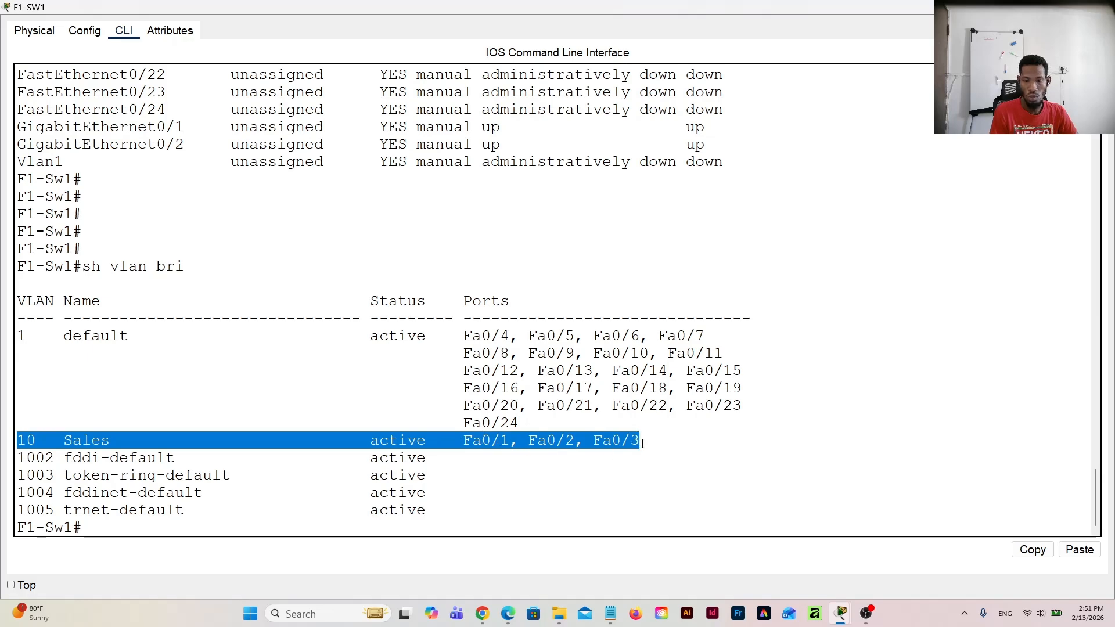
pyautogui.moveTo(644, 444); pyautogui.dragTo(17, 442)
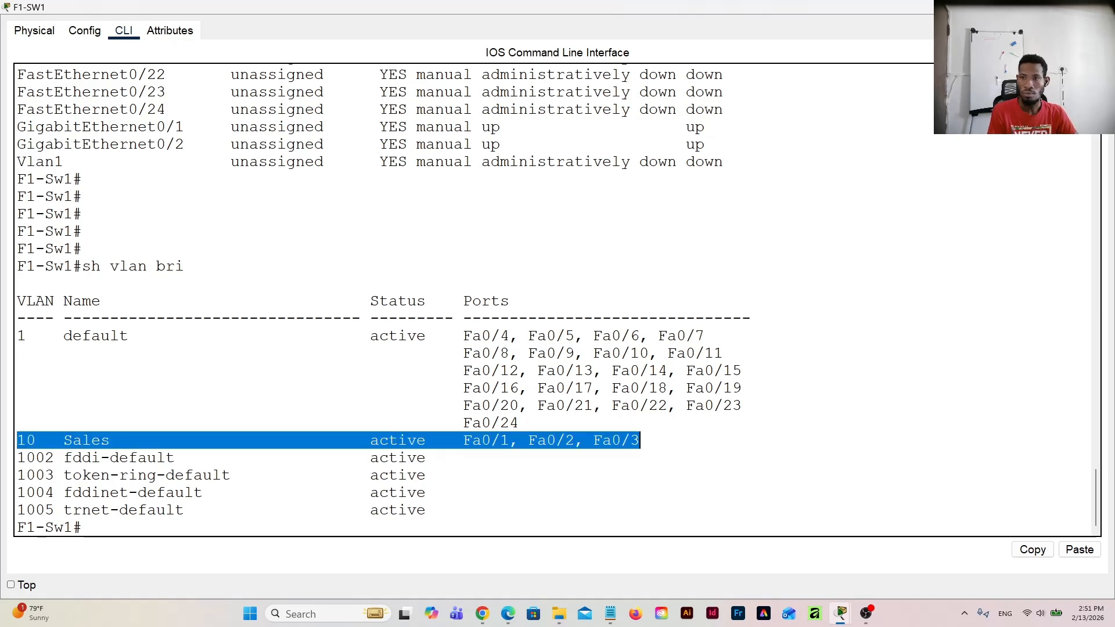
# Step: Close the F1-SW1 window and return to the floor switches in the topology
pyautogui.click(1074, 7)
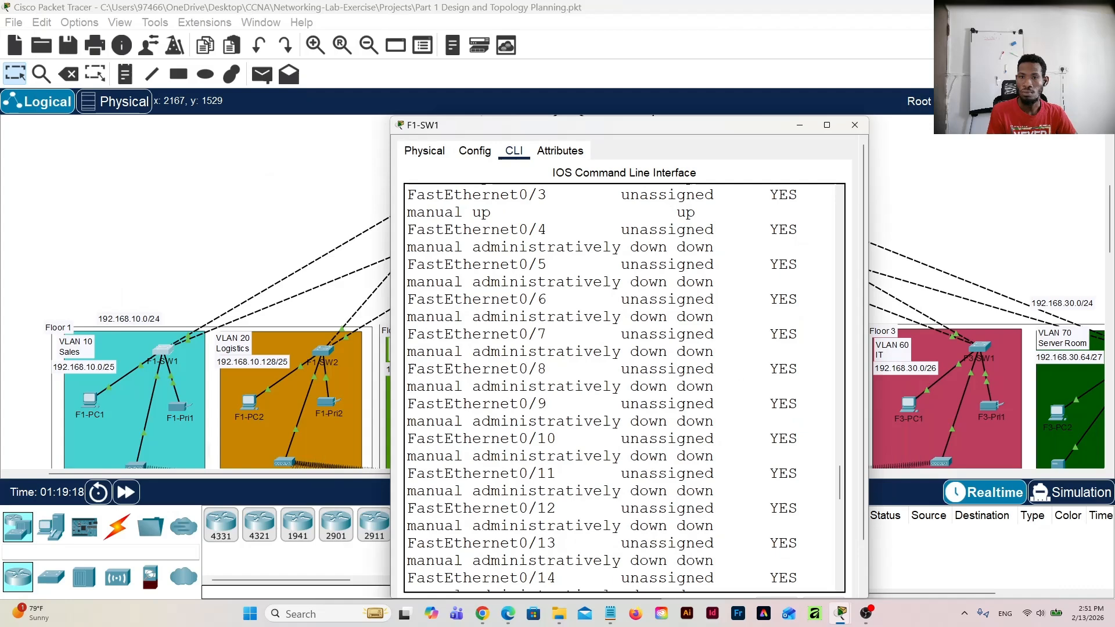
pyautogui.click(863, 129)
pyautogui.scroll(-1, 232, 262)
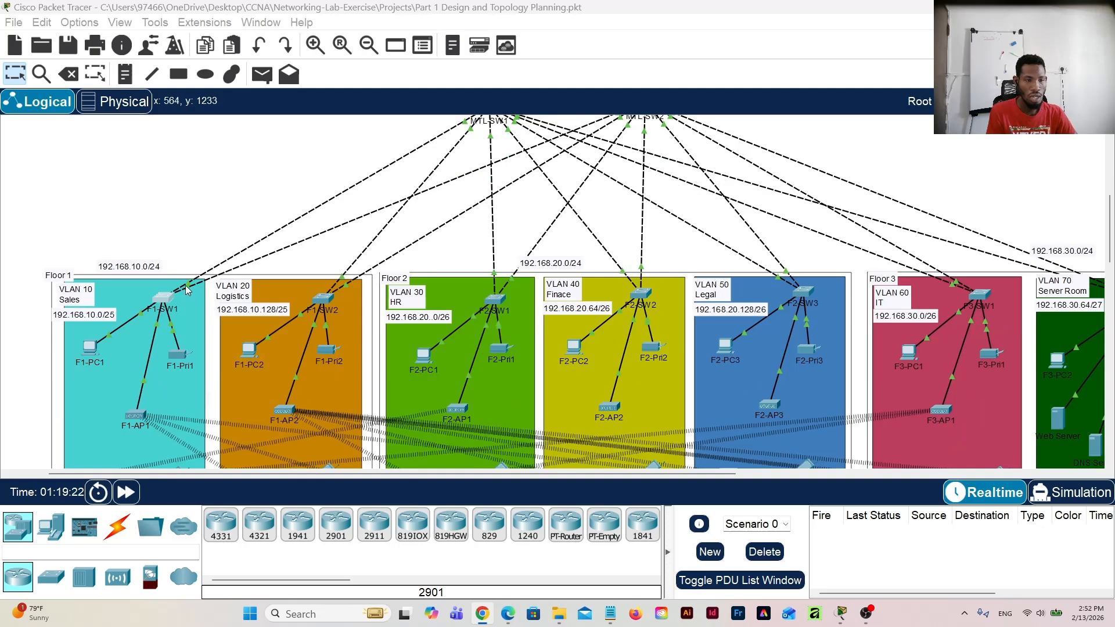
# Step: Open F1-SW1's command line and run "sh int status"
pyautogui.click(184, 201)
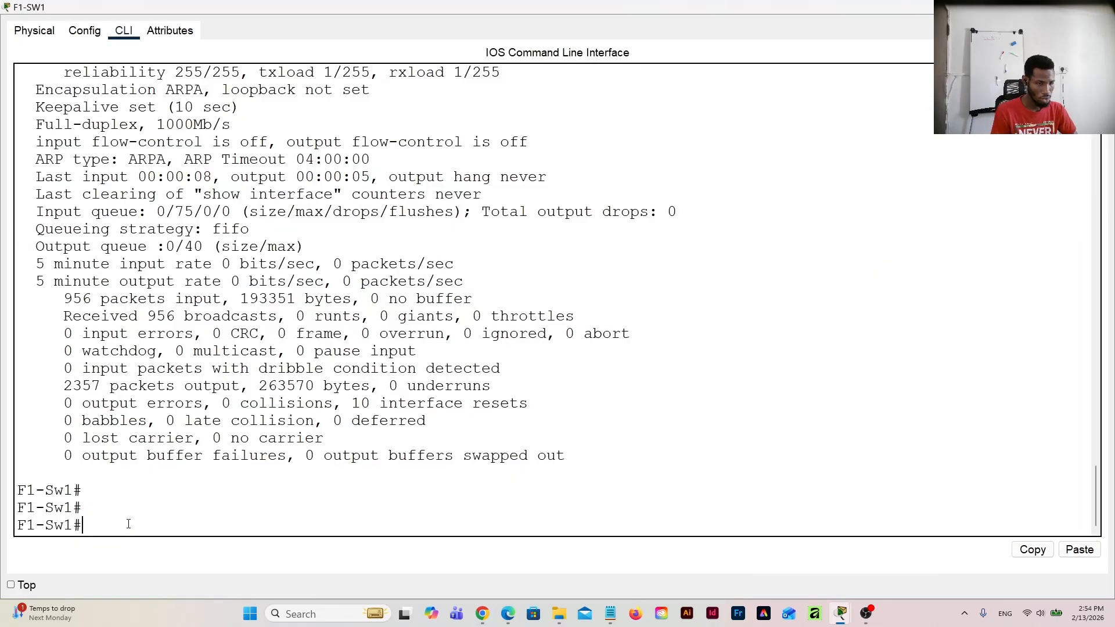
pyautogui.write('s')
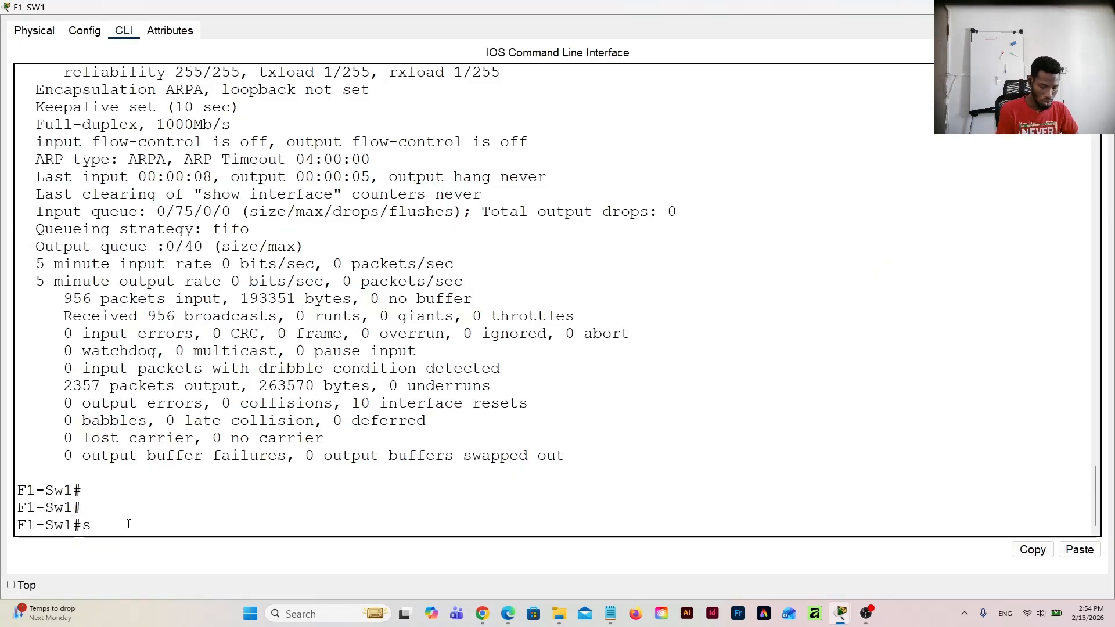
pyautogui.write('h int')
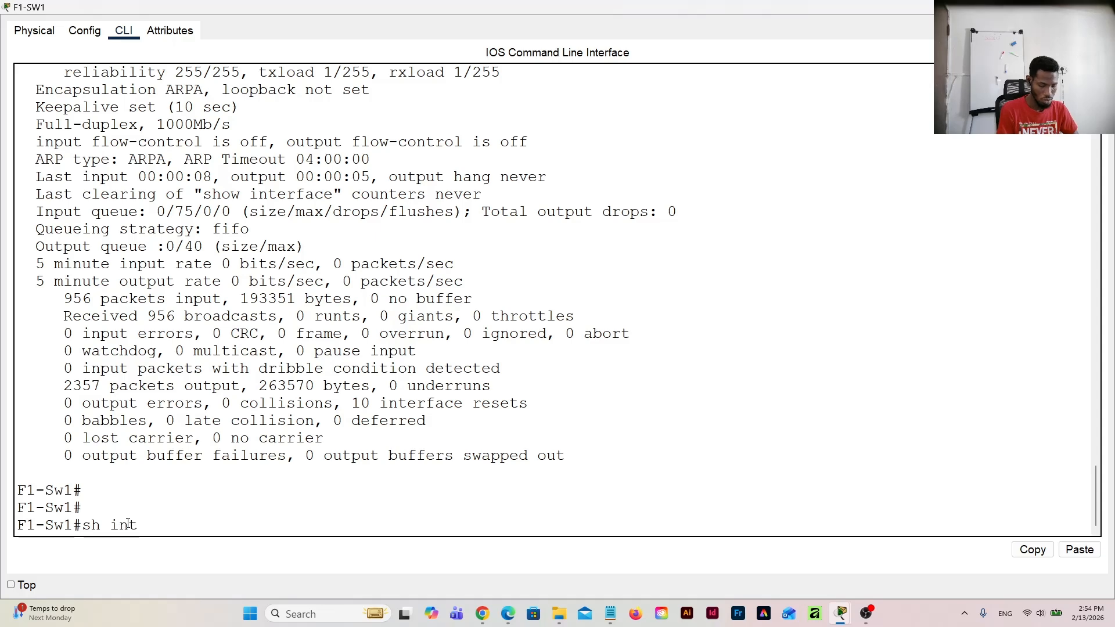
pyautogui.write(' sta')
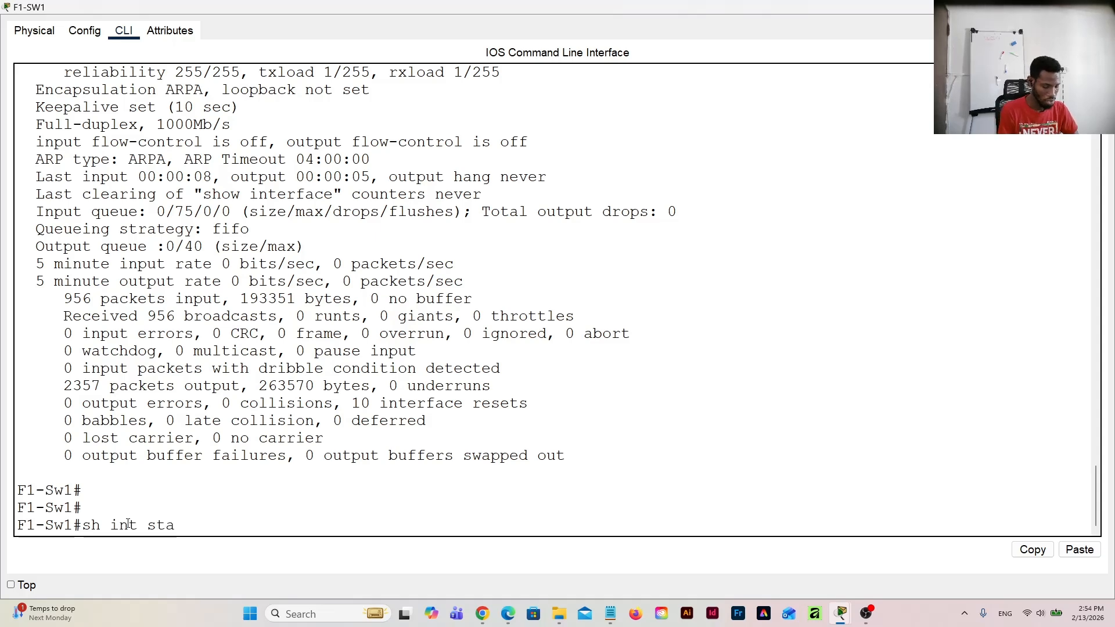
pyautogui.write('tus')
pyautogui.press('Return')
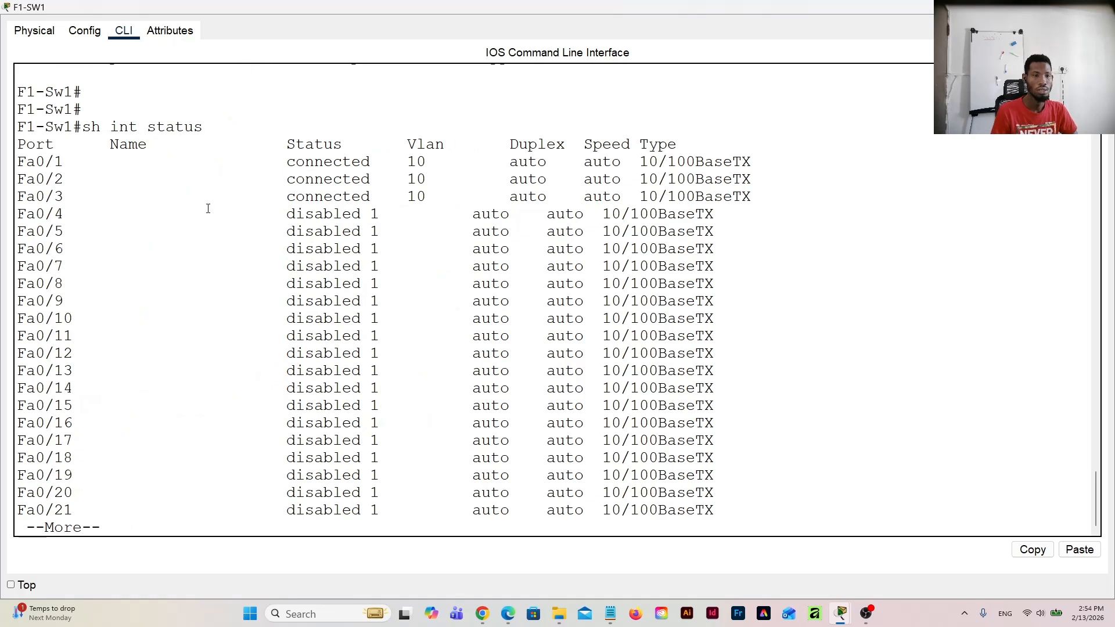
# Step: Page through F1-SW1's port status listing, check the VLAN column for Fa0/1 to Fa0/3 and Gig0/1 to Gig0/2, and close the window
pyautogui.press('Return')
pyautogui.press('Return')
pyautogui.press('Return')
pyautogui.press('Return')
pyautogui.press('Return')
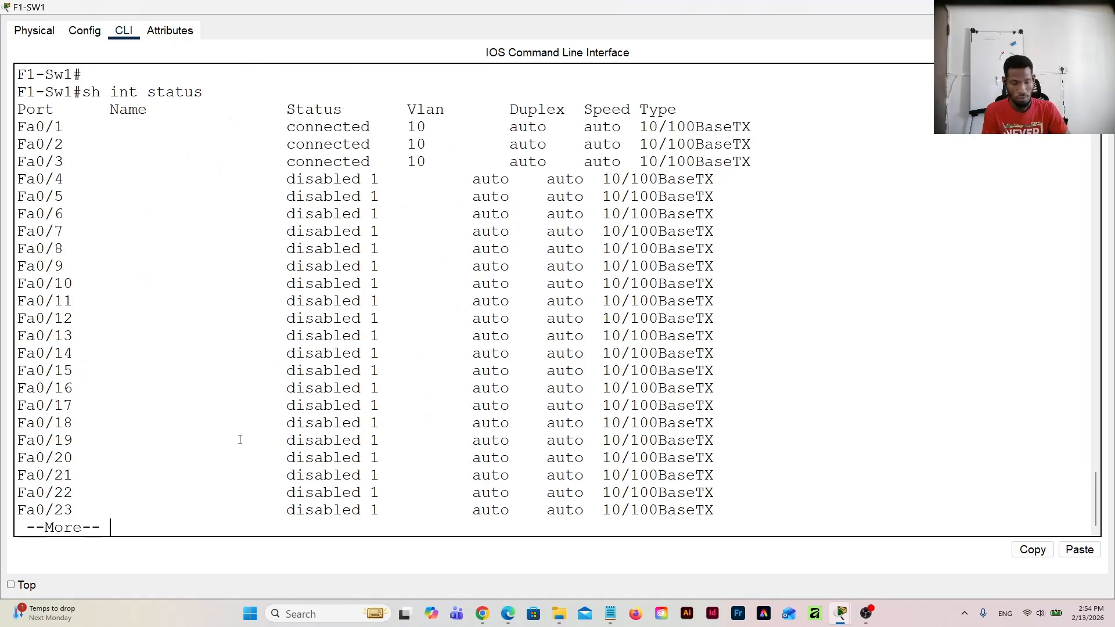
pyautogui.press('Return')
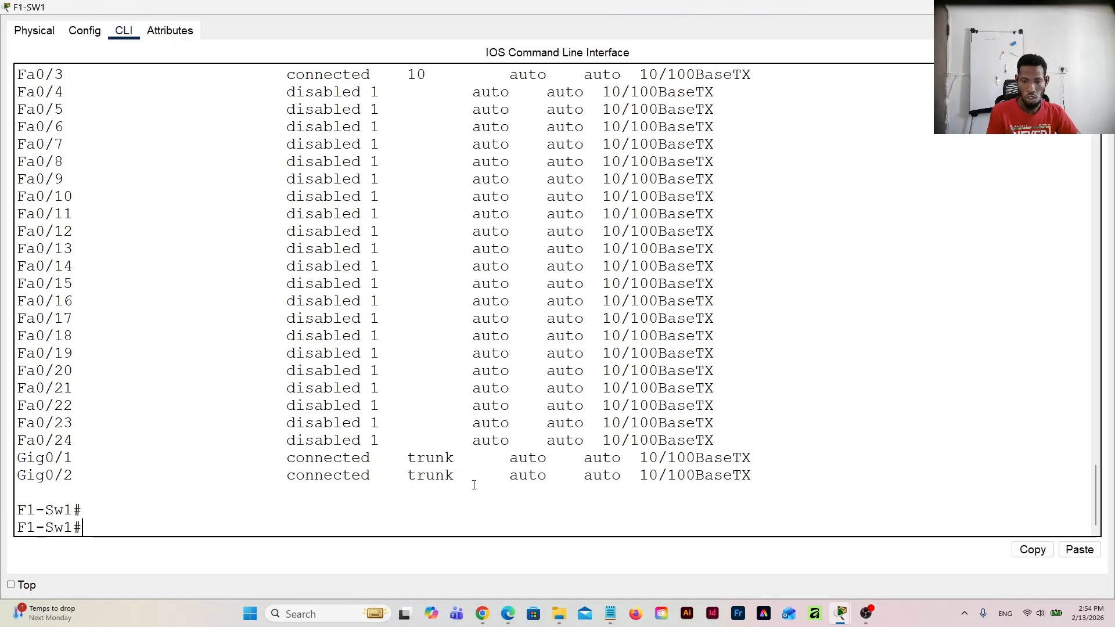
pyautogui.moveTo(468, 478); pyautogui.dragTo(414, 475)
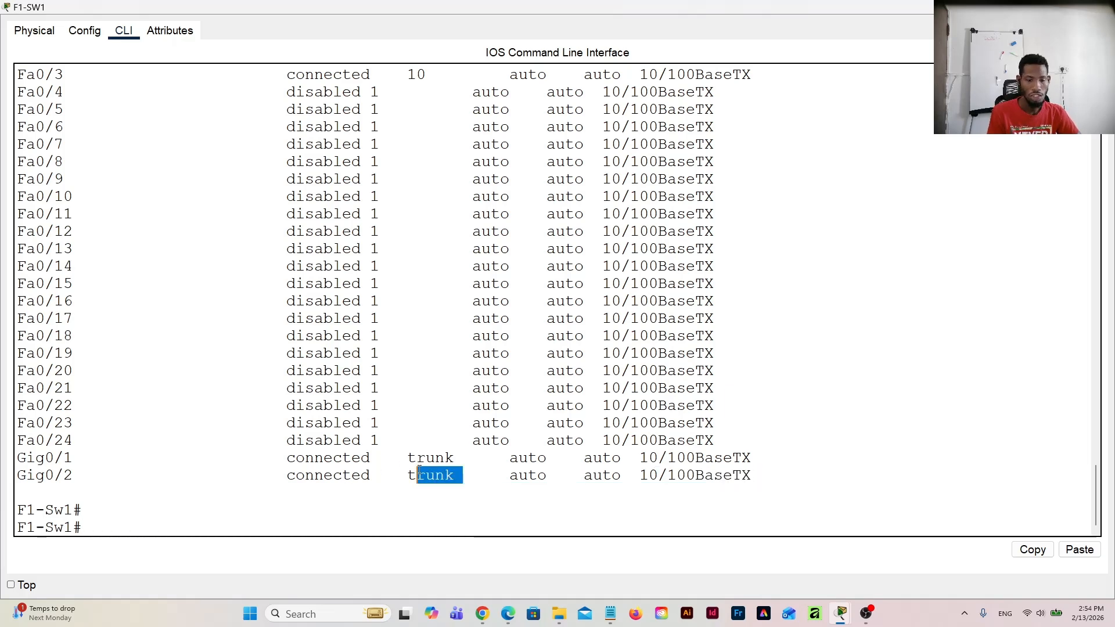
pyautogui.scroll(3, 420, 470)
pyautogui.scroll(1, 413, 453)
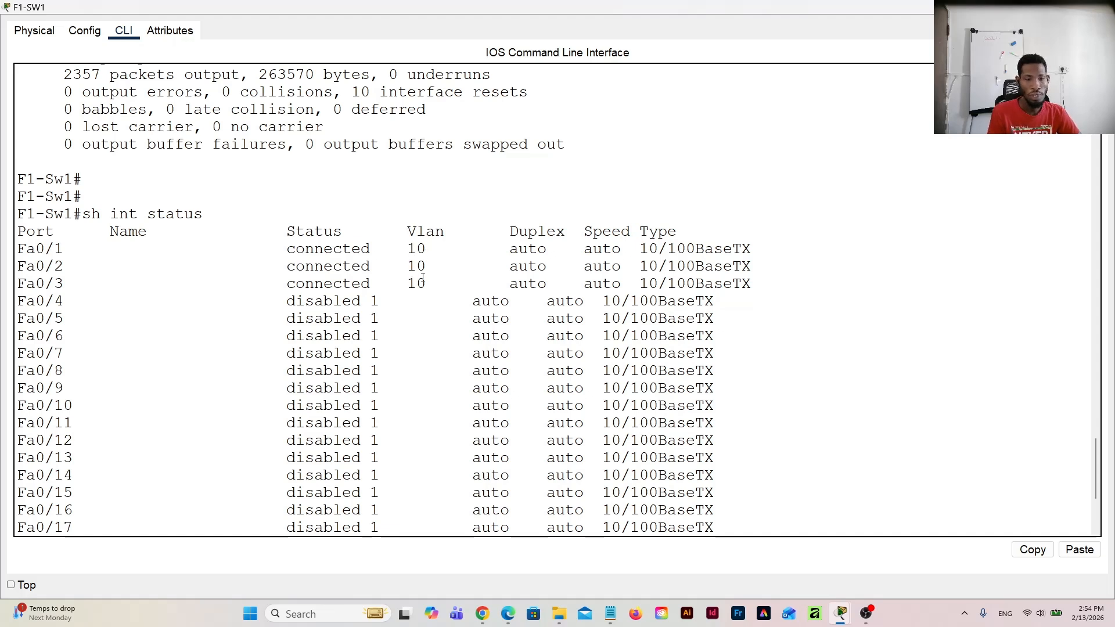
pyautogui.scroll(-4, 426, 274)
pyautogui.scroll(3, 420, 273)
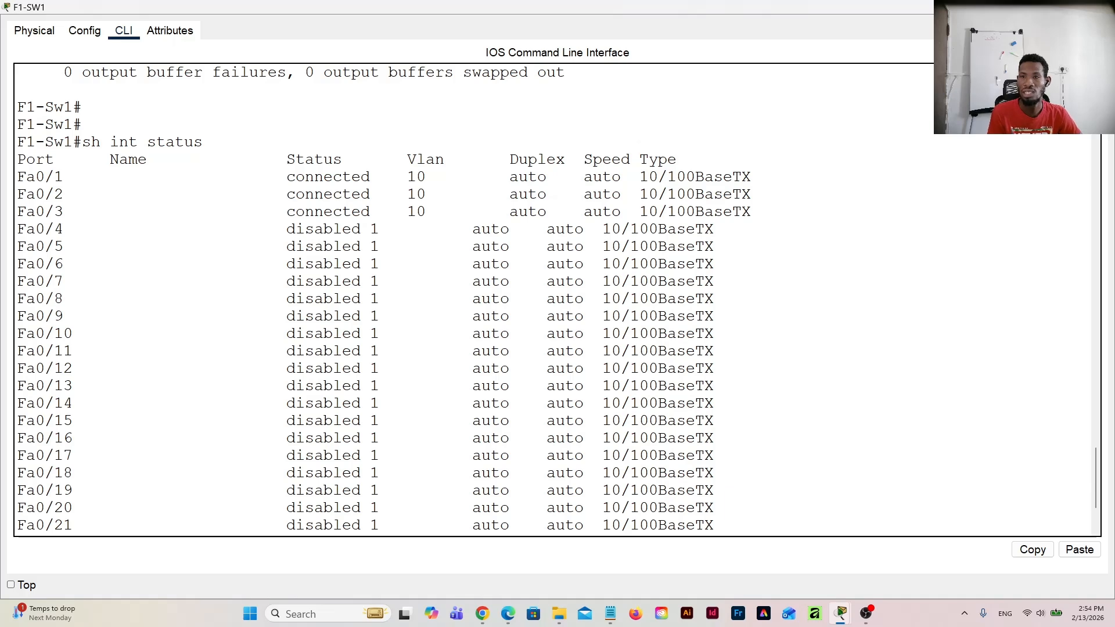
pyautogui.click(1102, 7)
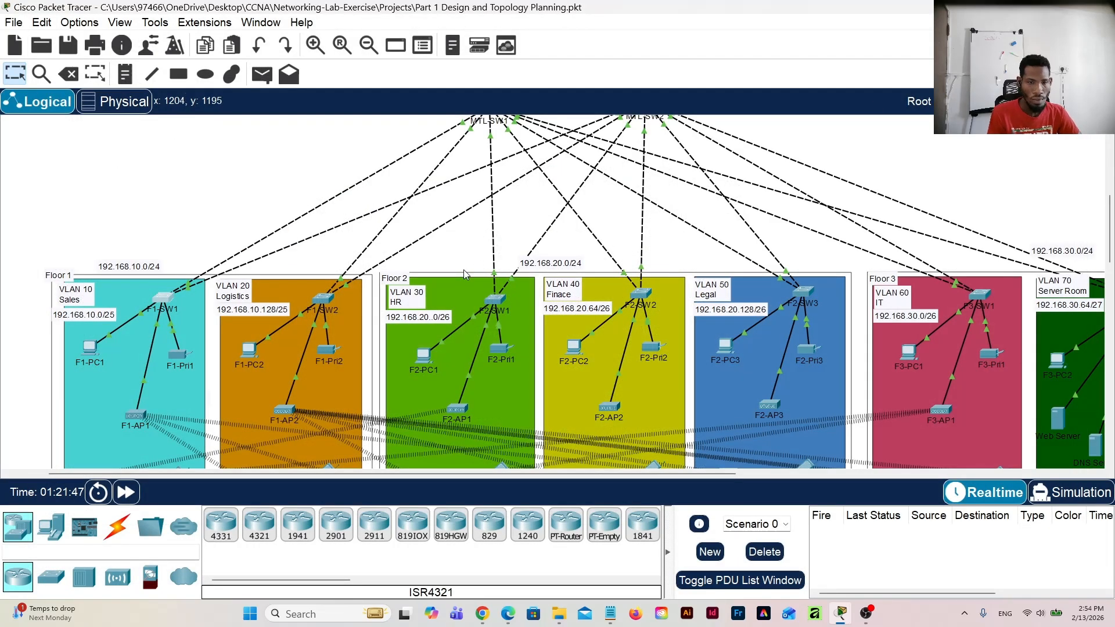
# Step: Open MTL-SW1's command line and leave interface-range configuration for global configuration mode
pyautogui.scroll(2, 463, 270)
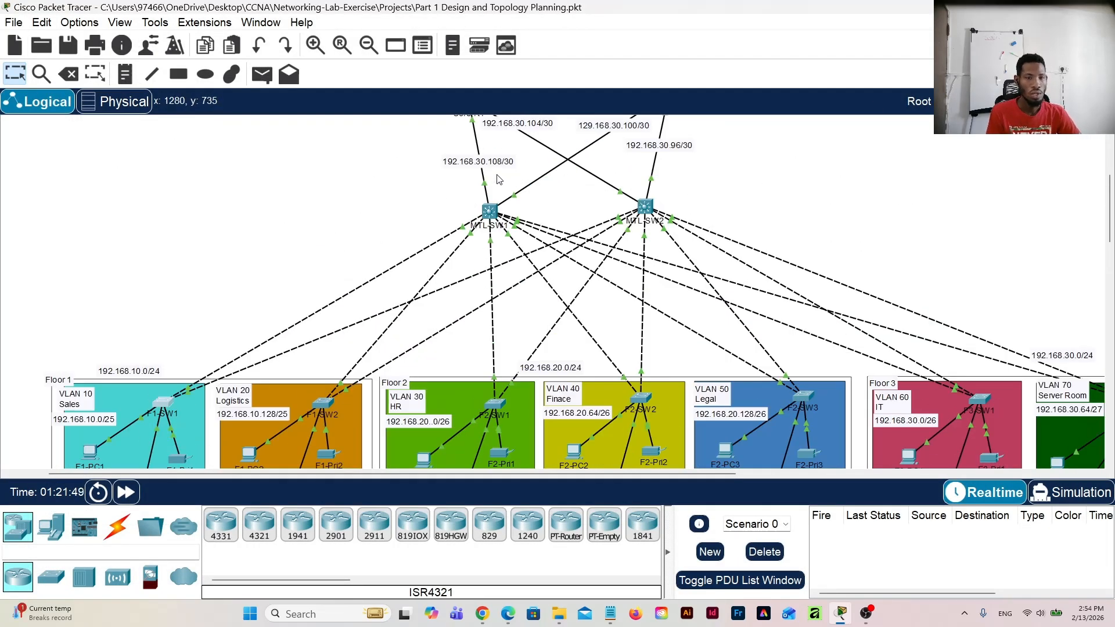
pyautogui.click(490, 211)
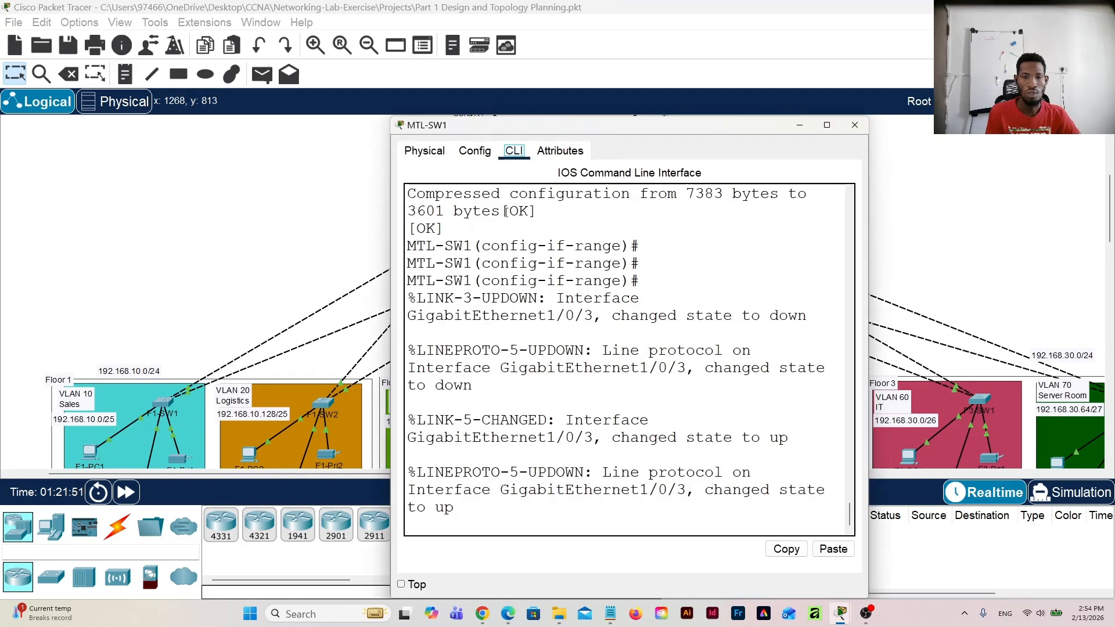
pyautogui.click(485, 527)
pyautogui.press('Return')
pyautogui.press('Return')
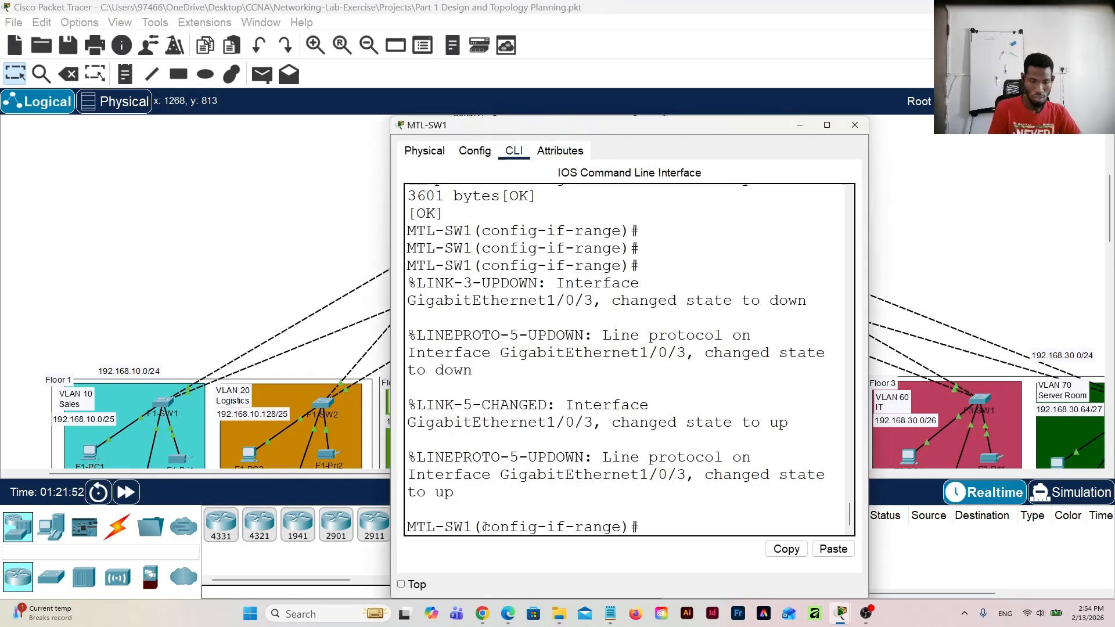
pyautogui.write('e')
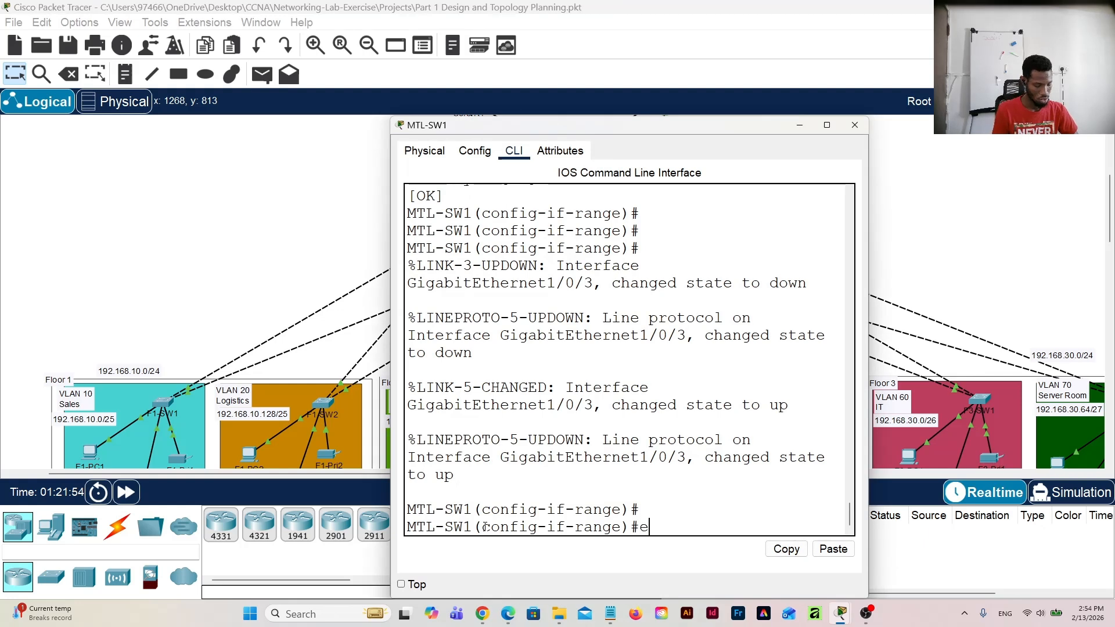
pyautogui.write('x')
pyautogui.press('Return')
pyautogui.press('Return')
# Step: Run "do sh int status" on MTL-SW1 and enlarge its window so each port fits on one line
pyautogui.write('d')
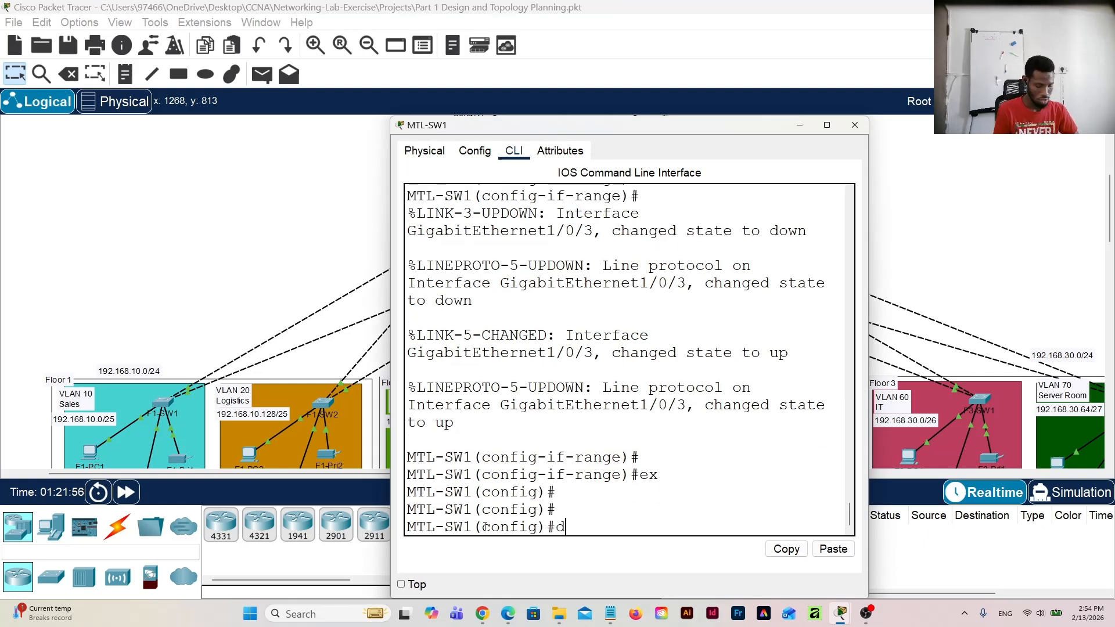
pyautogui.write('o sh ')
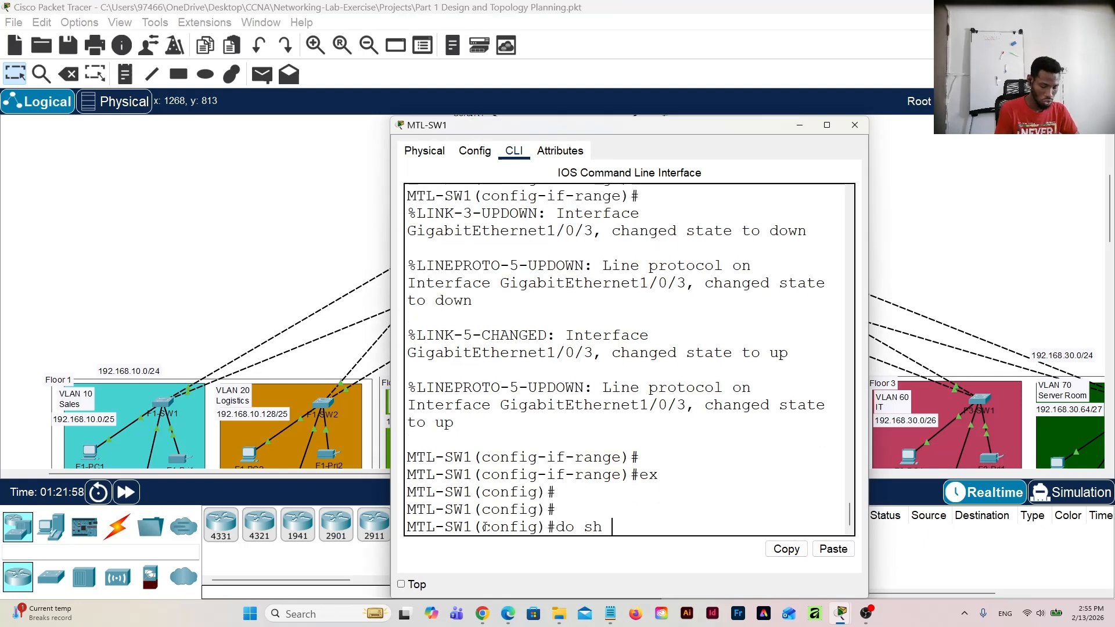
pyautogui.write('int s')
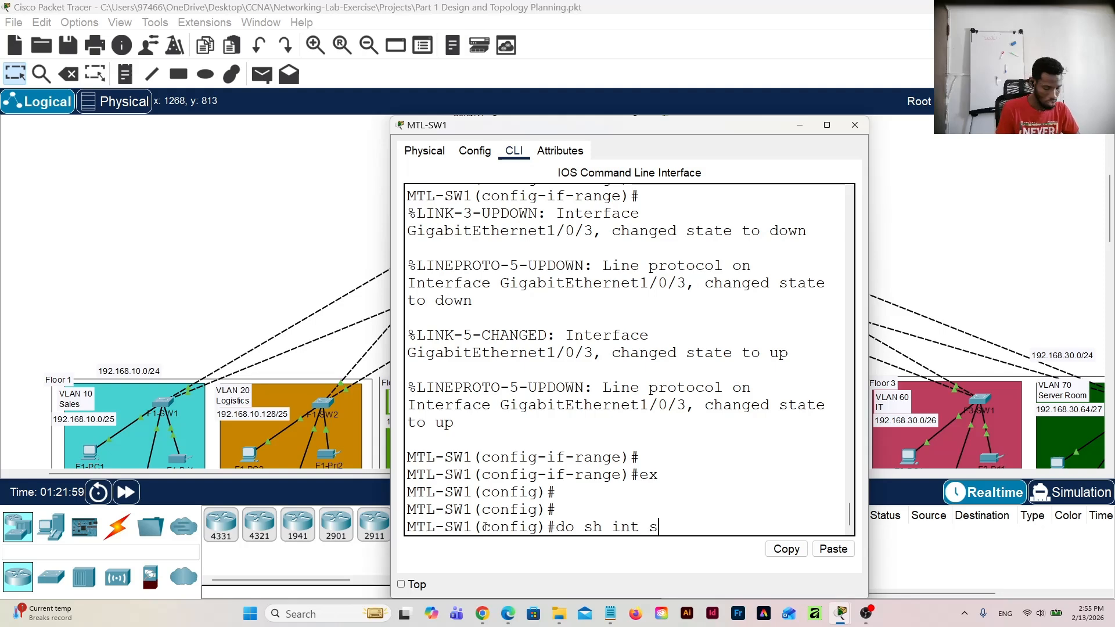
pyautogui.write('tatus')
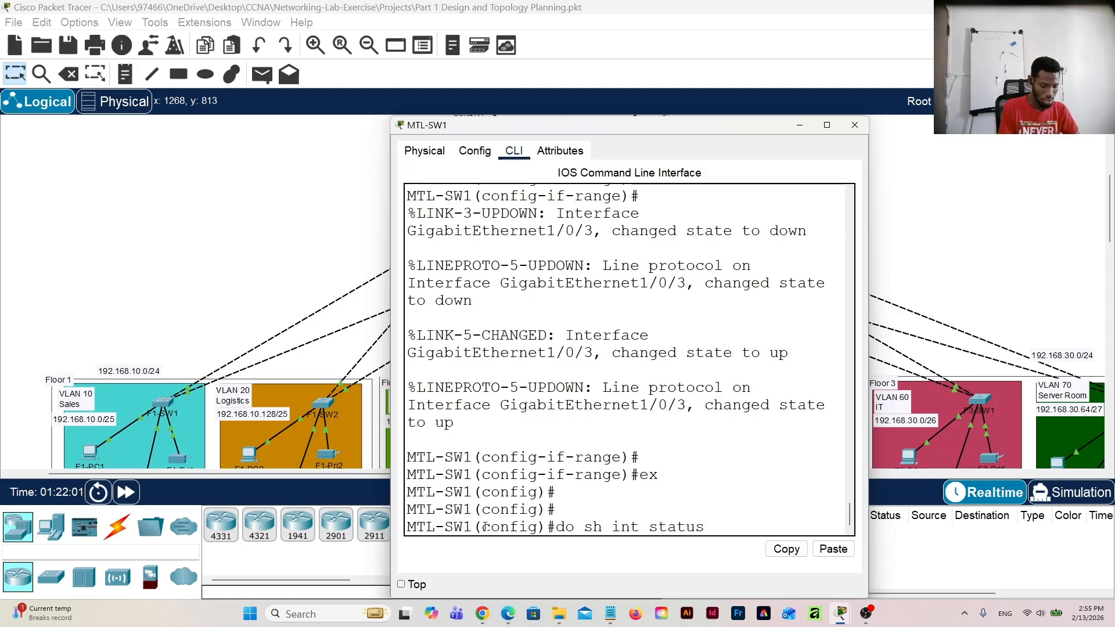
pyautogui.press('Return')
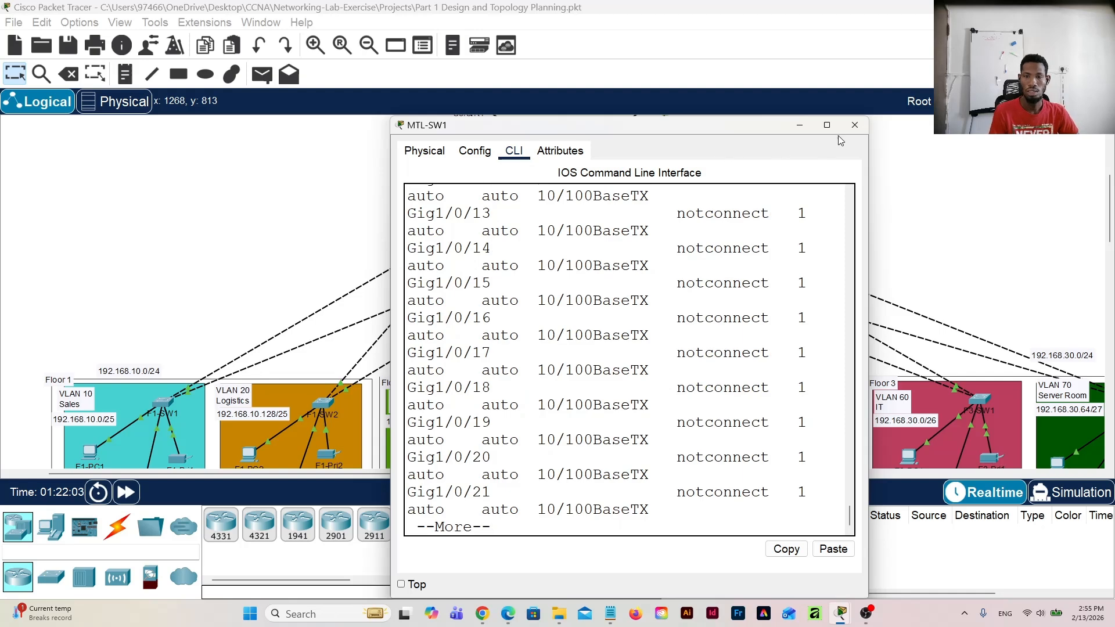
pyautogui.click(828, 125)
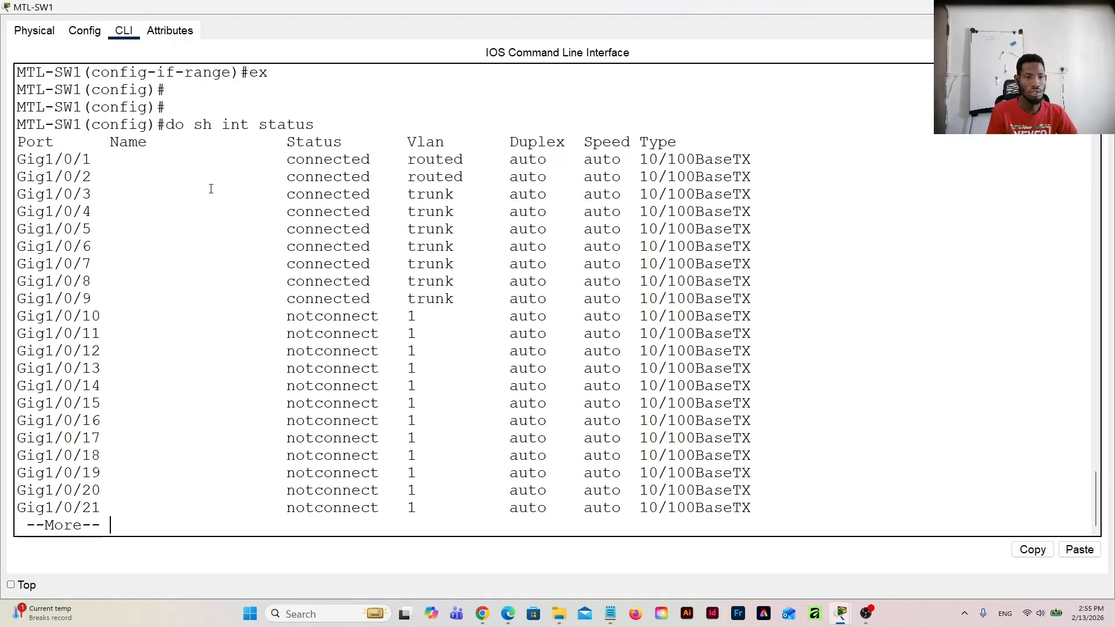
# Step: Check the VLAN column for MTL-SW1's ports Gig1/0/1 to Gig1/0/9, and close the switch's window
pyautogui.moveTo(409, 159); pyautogui.dragTo(462, 162)
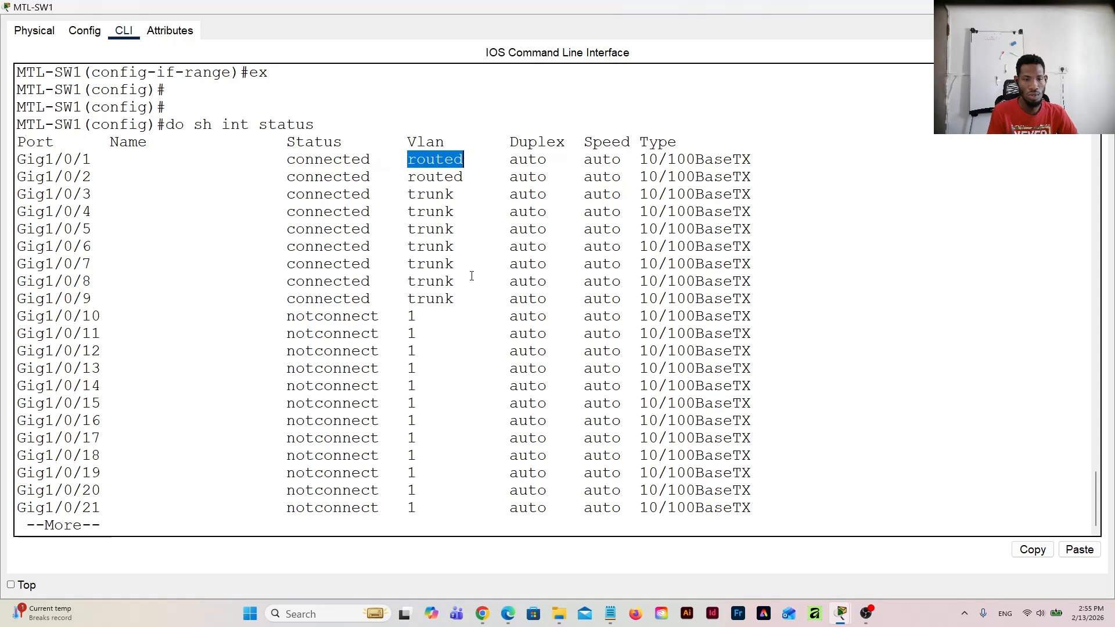
pyautogui.moveTo(463, 298); pyautogui.dragTo(406, 195)
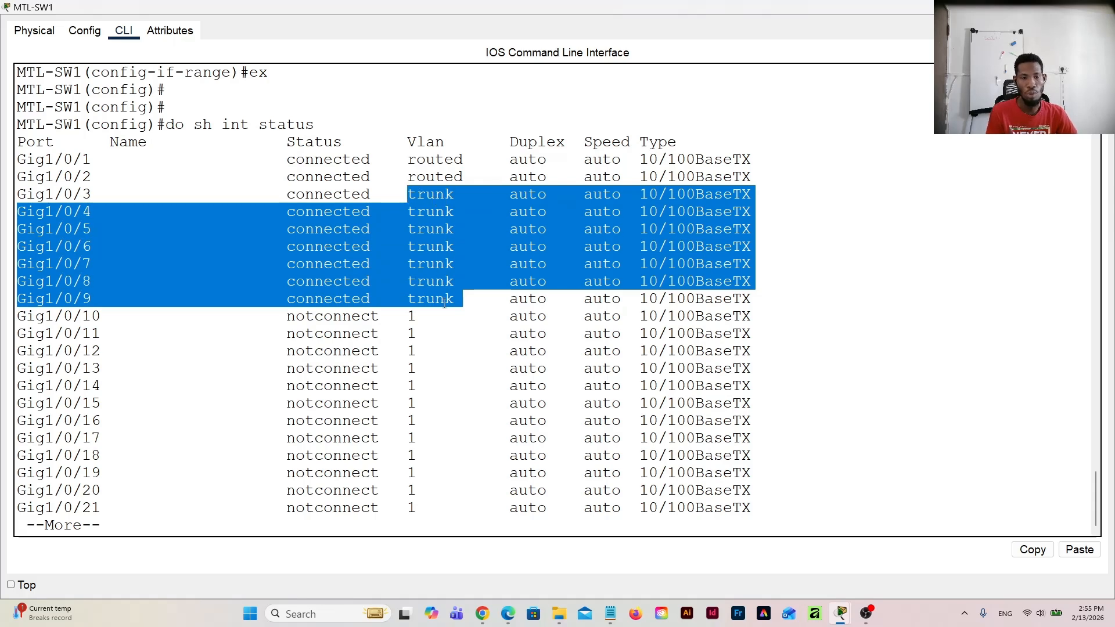
pyautogui.click(863, 119)
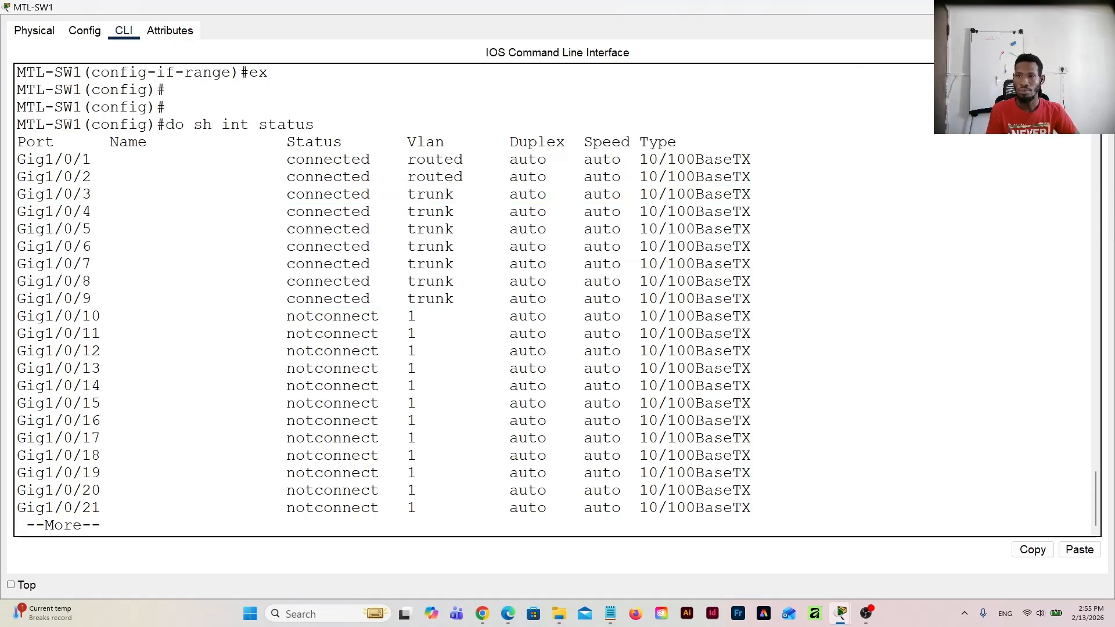
pyautogui.click(1049, 7)
# Step: Review the topology's links between the floor switches, MTL-SW1 and MTL-SW2, the core routers and the ISP routers
pyautogui.scroll(-3, 426, 289)
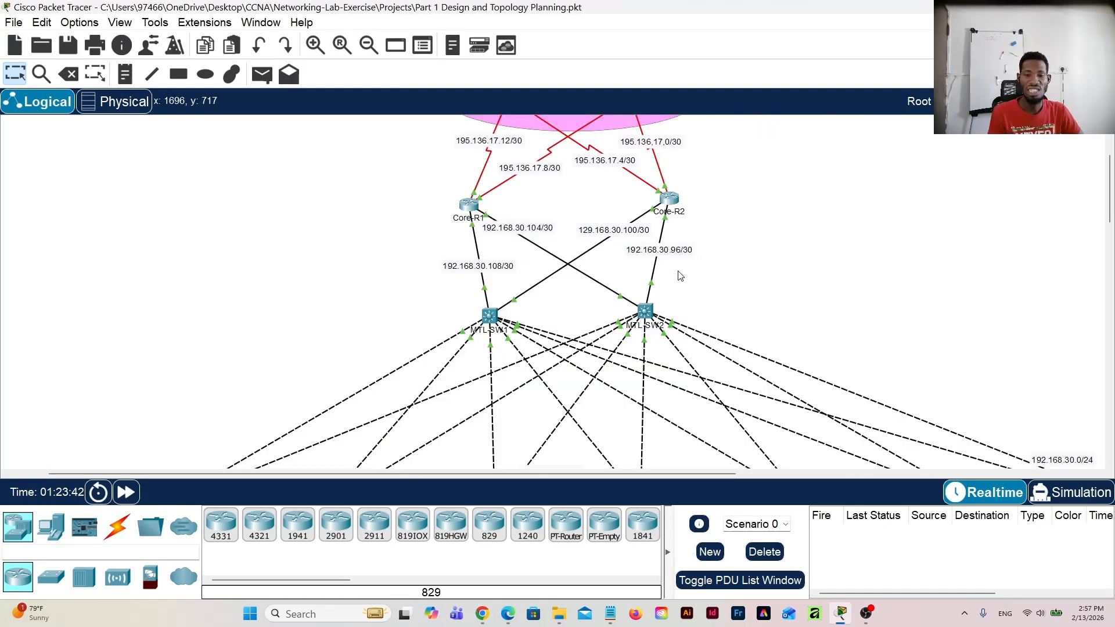
pyautogui.scroll(1, 680, 276)
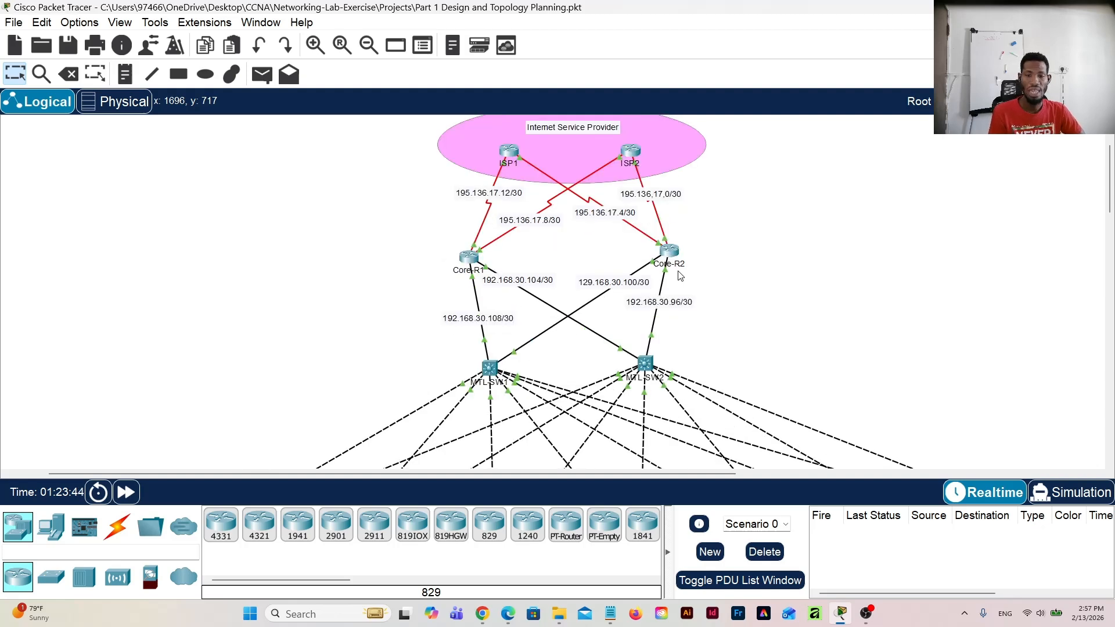
pyautogui.scroll(-2, 681, 276)
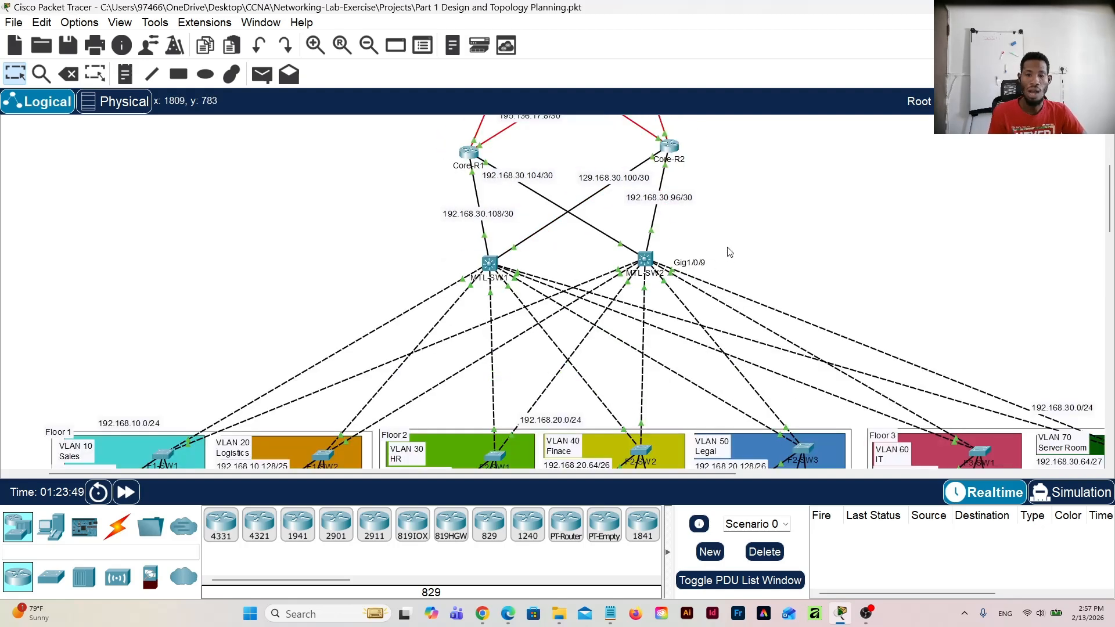
pyautogui.scroll(1, 726, 250)
pyautogui.scroll(-3, 722, 249)
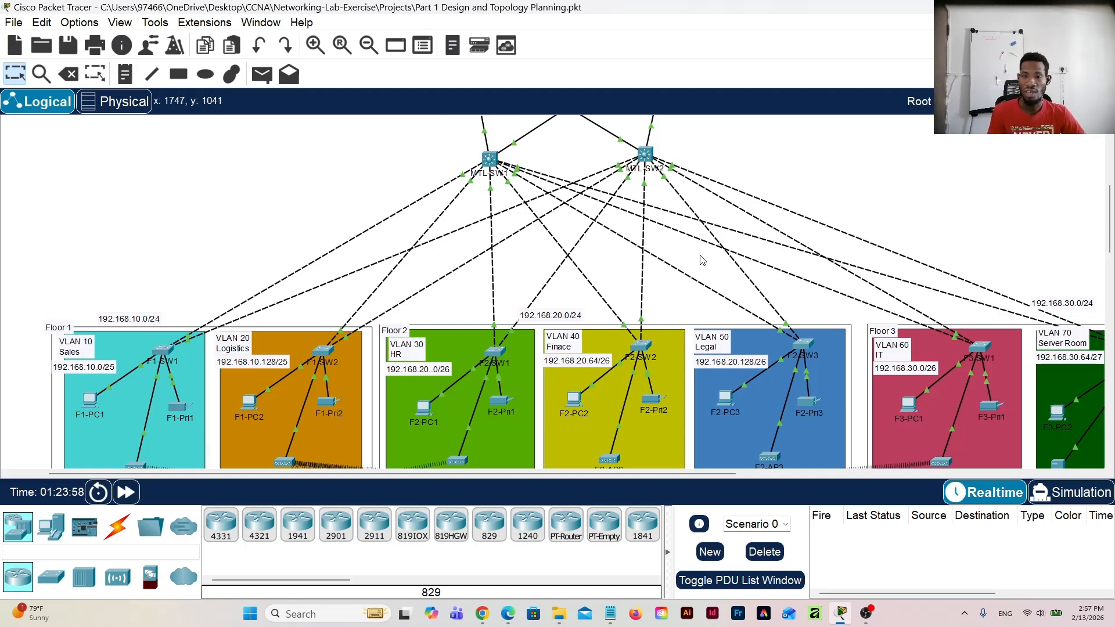
pyautogui.scroll(3, 706, 262)
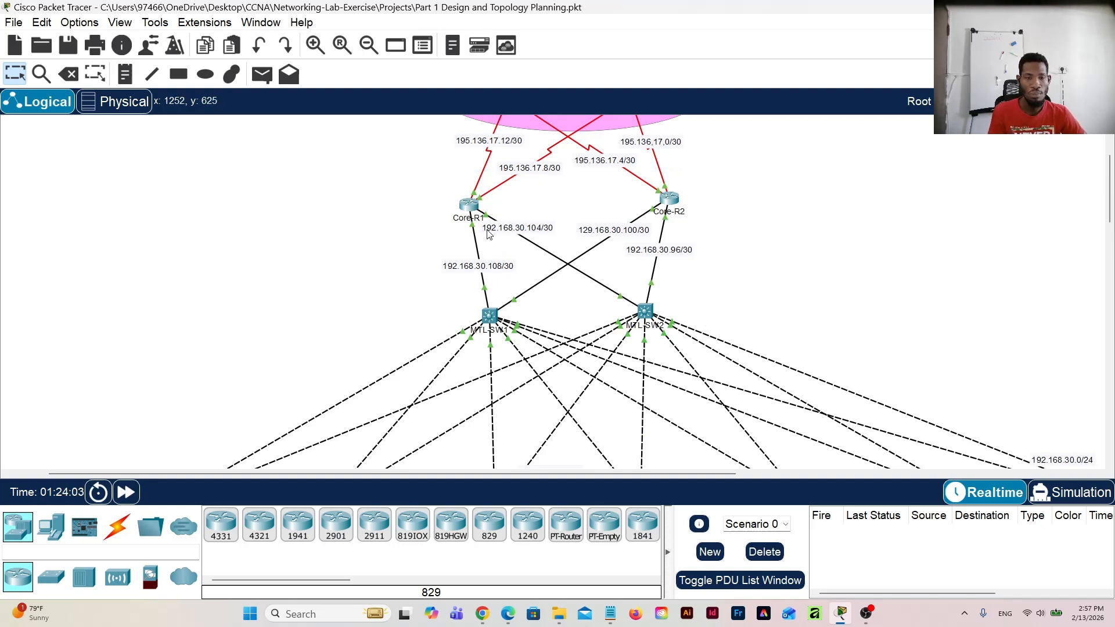
pyautogui.scroll(1, 490, 236)
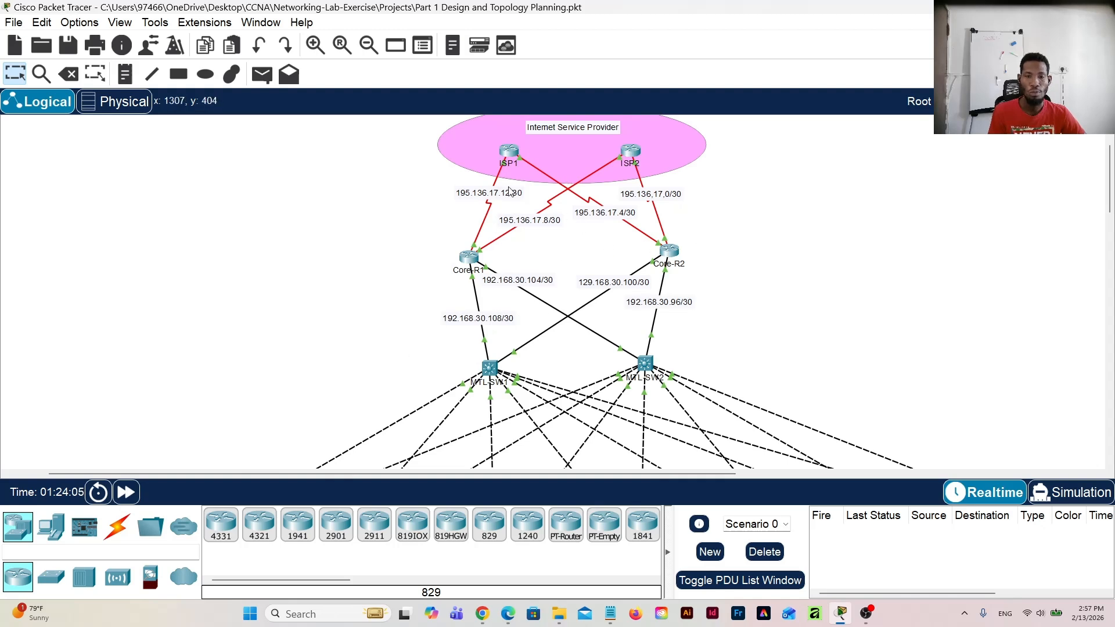